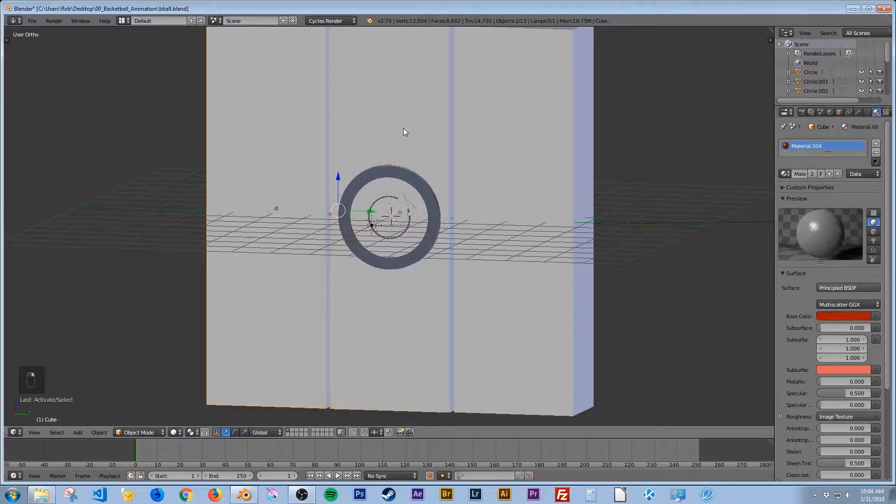
# Move the three wall panels to the second layer, check that layer's contents, and return to the first layer.
pyautogui.keyDown('shift'); pyautogui.click(542, 156); pyautogui.keyUp('shift')
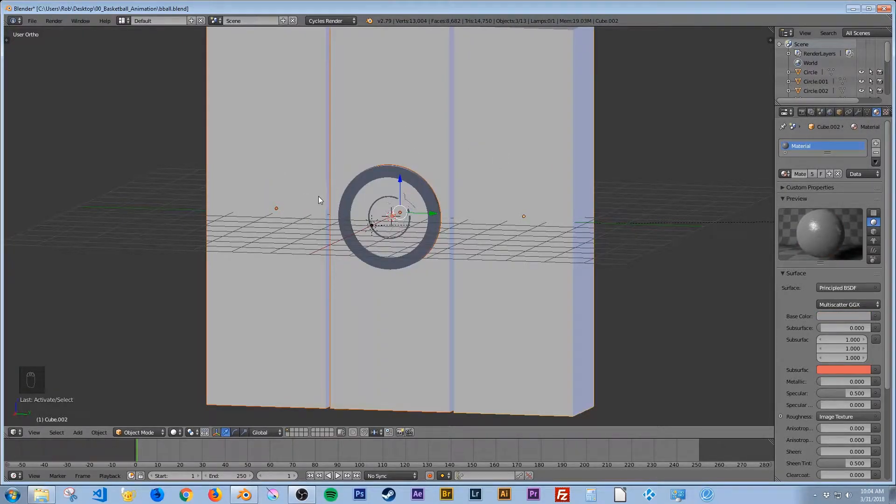
pyautogui.press('m')
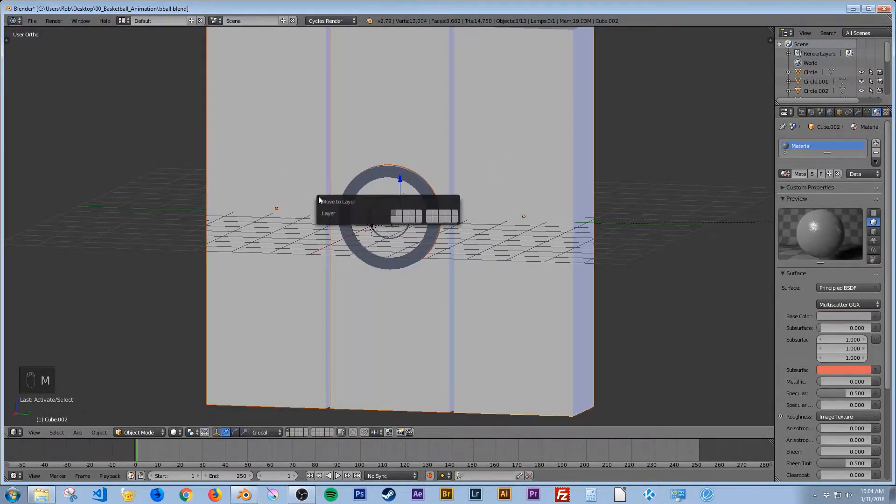
pyautogui.click(397, 212)
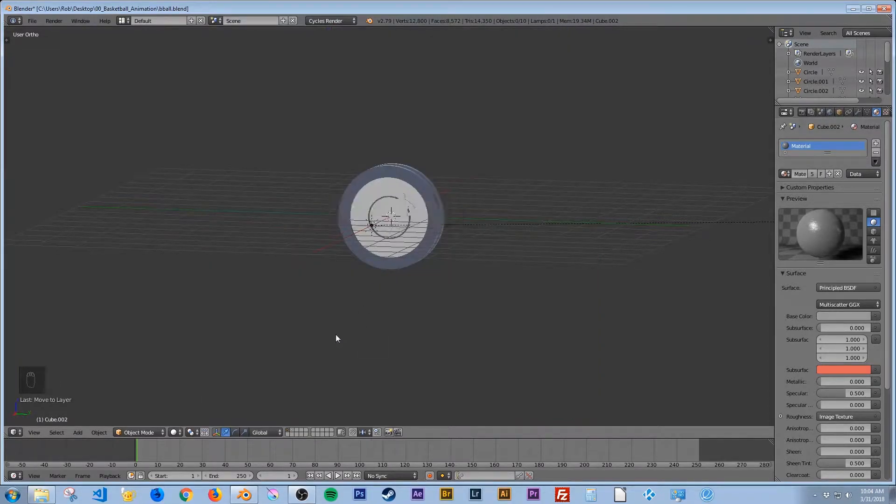
pyautogui.click(291, 431)
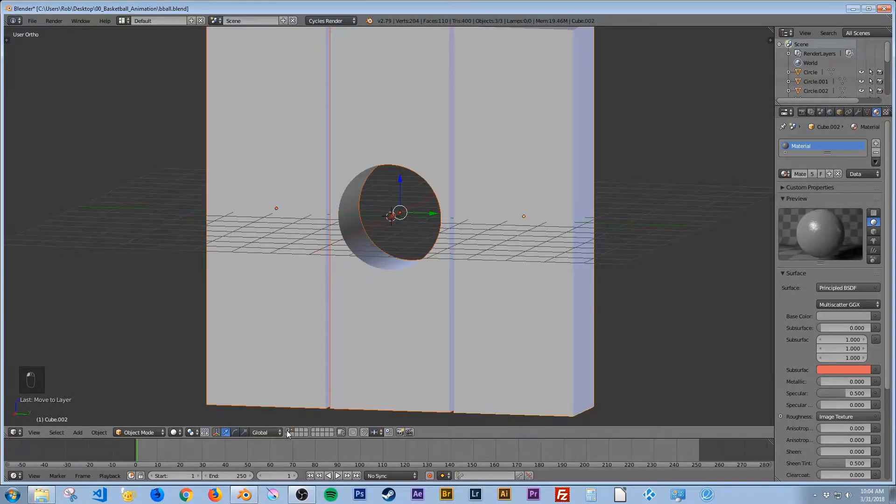
pyautogui.click(288, 431)
# Add a Plain Axes empty at the disc's centre in top view and scale it up to about 1.7 times.
pyautogui.keyDown('shift'); pyautogui.moveTo(392, 209); pyautogui.dragTo(353, 262, button='middle'); pyautogui.keyUp('shift')
pyautogui.keyDown('shift'); pyautogui.moveTo(349, 299); pyautogui.dragTo(400, 230, button='middle'); pyautogui.keyUp('shift')
pyautogui.scroll(4, 372, 282)
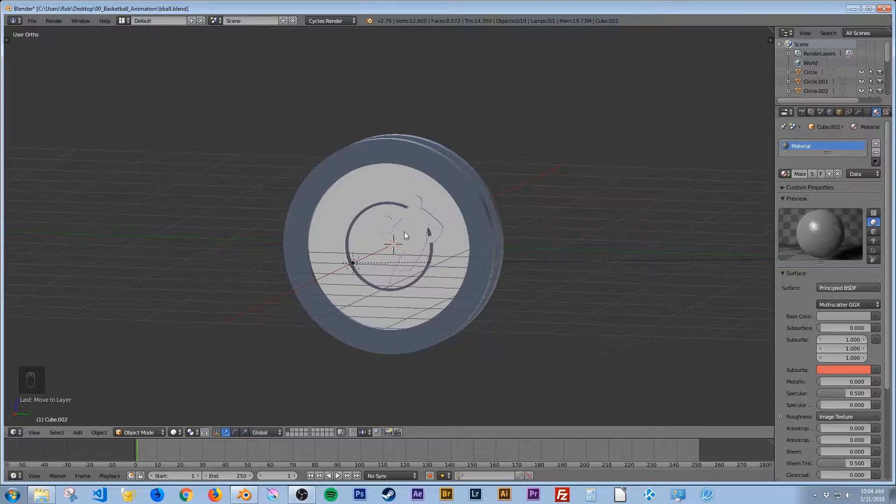
pyautogui.press('KP_7')
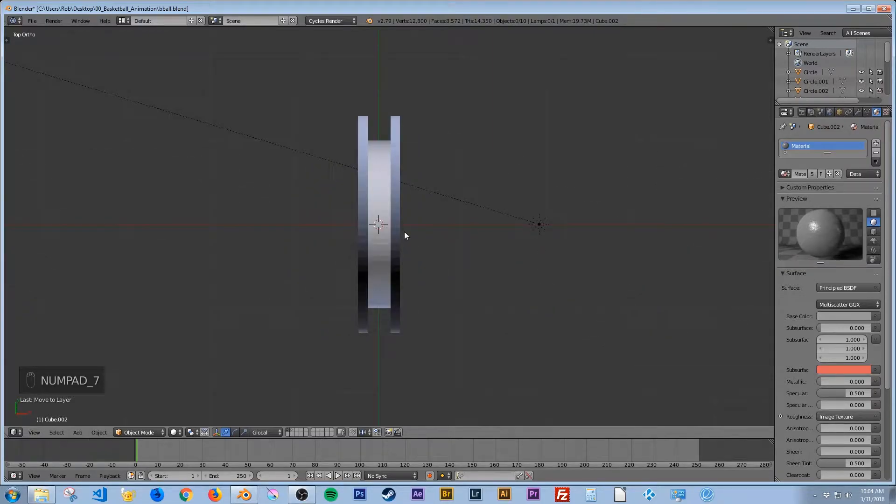
pyautogui.hotkey('shift', 'a')
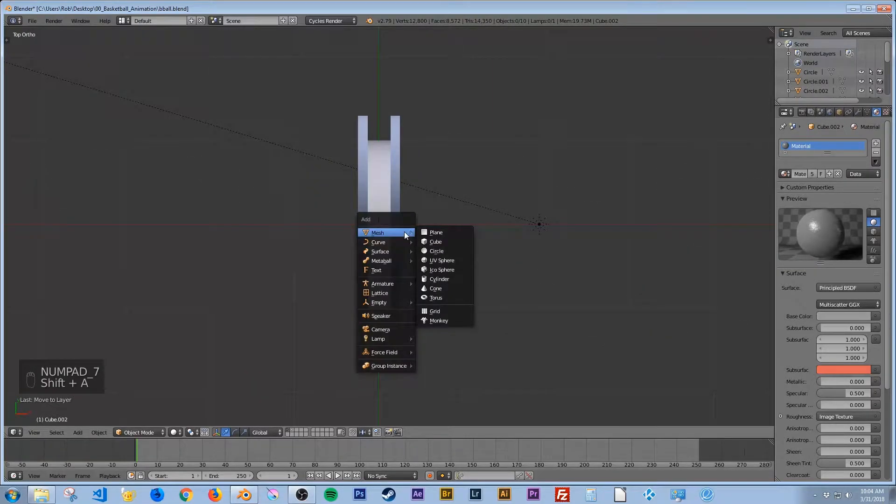
pyautogui.moveTo(388, 303)
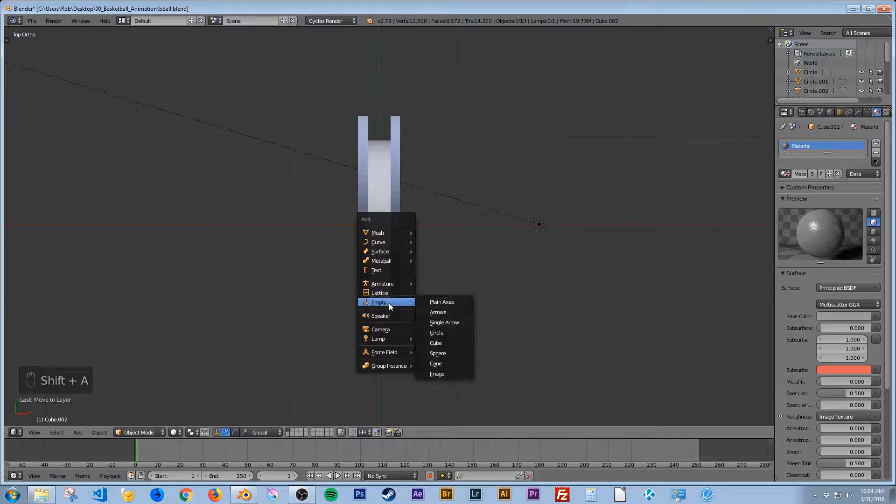
pyautogui.click(438, 300)
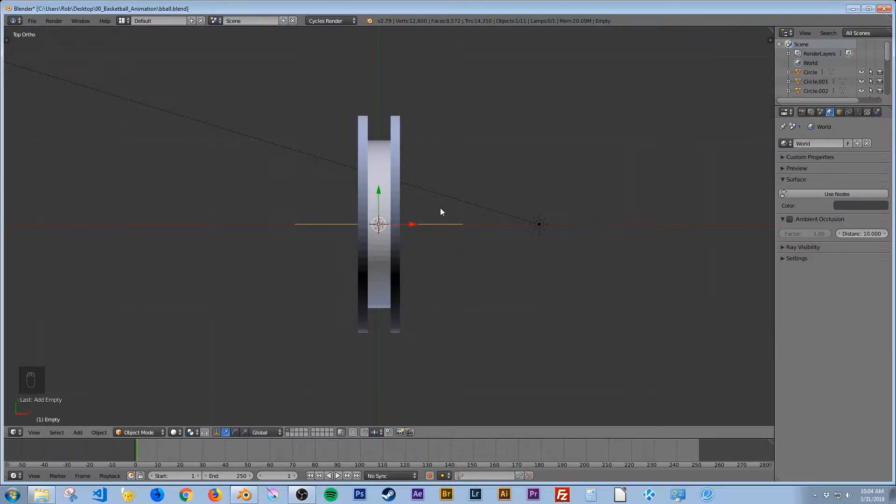
pyautogui.press('s')
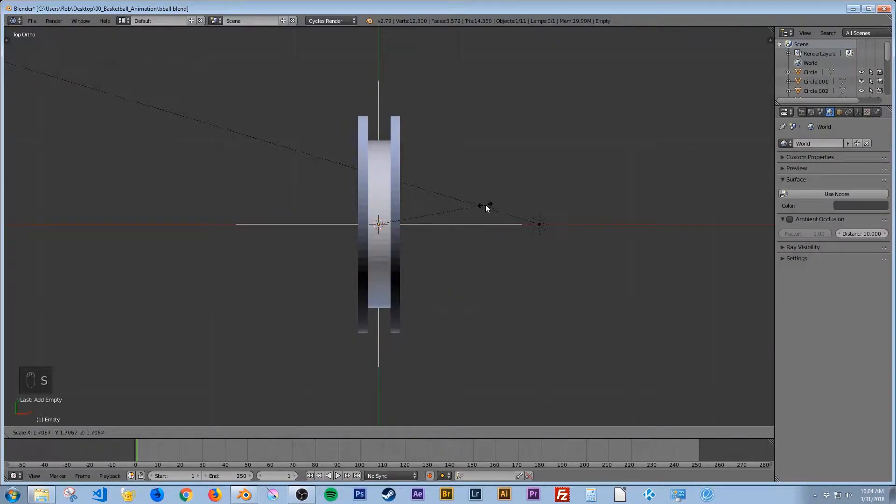
pyautogui.click(486, 206)
pyautogui.press('a')
# Select the lettering and the circular pieces on the text side of the disc.
pyautogui.moveTo(372, 252); pyautogui.dragTo(445, 180, button='middle')
pyautogui.scroll(3, 444, 181)
pyautogui.moveTo(366, 317); pyautogui.dragTo(383, 286, button='middle')
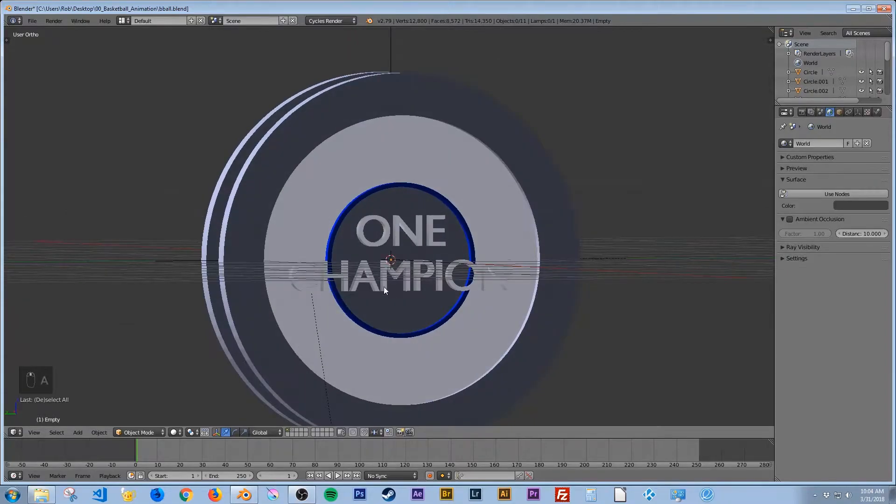
pyautogui.rightClick(348, 244)
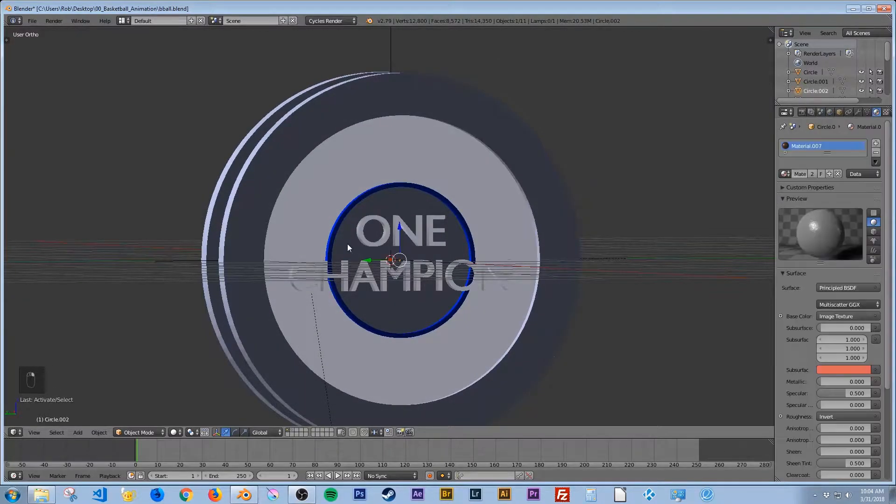
pyautogui.rightClick(388, 225)
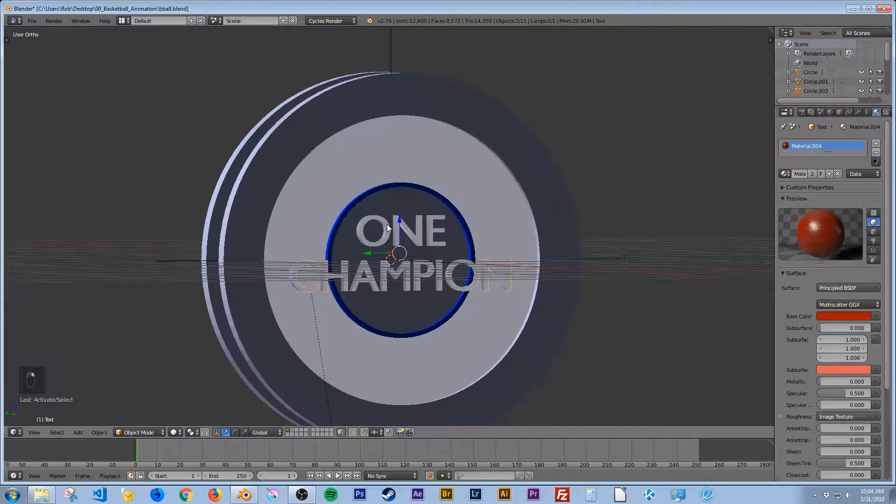
pyautogui.rightClick(349, 208)
# Extend the selection with the circular pieces, the player silhouette and the main cylinder on the opposite side of the disc.
pyautogui.moveTo(277, 237); pyautogui.dragTo(489, 243, button='middle')
pyautogui.keyDown('shift'); pyautogui.rightClick(355, 253); pyautogui.keyUp('shift')
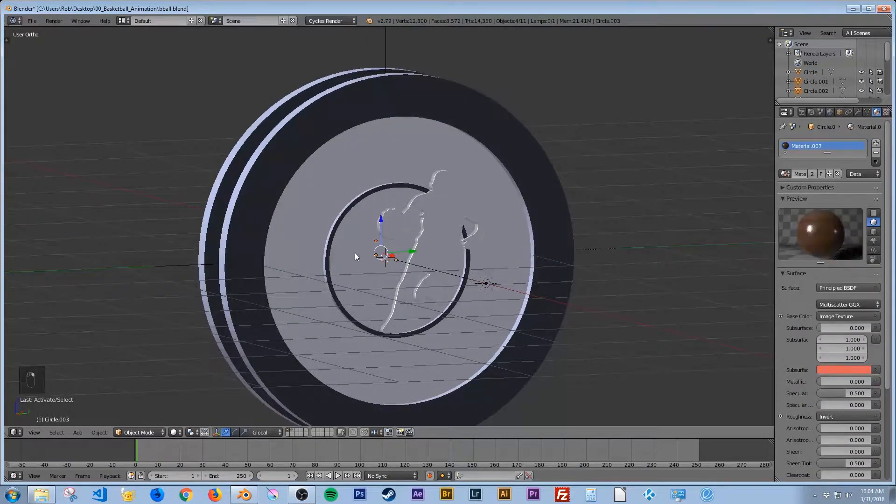
pyautogui.keyDown('shift'); pyautogui.rightClick(341, 218); pyautogui.keyUp('shift')
pyautogui.keyDown('shift'); pyautogui.rightClick(441, 220); pyautogui.keyUp('shift')
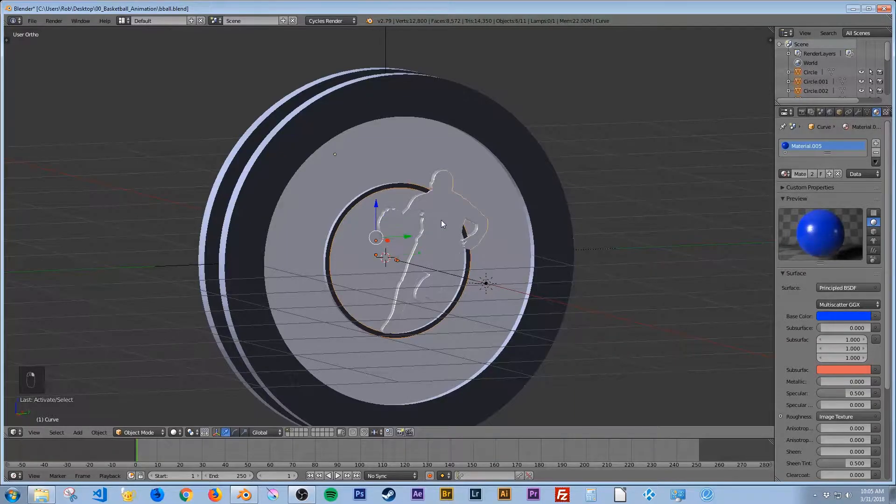
pyautogui.keyDown('shift'); pyautogui.rightClick(401, 154); pyautogui.keyUp('shift')
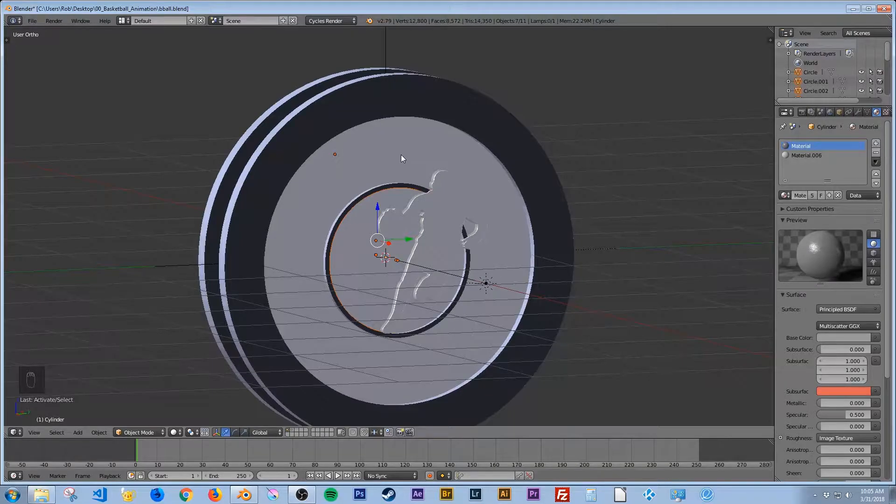
pyautogui.moveTo(423, 241); pyautogui.dragTo(447, 292, button='middle')
pyautogui.keyDown('shift'); pyautogui.rightClick(446, 222); pyautogui.keyUp('shift')
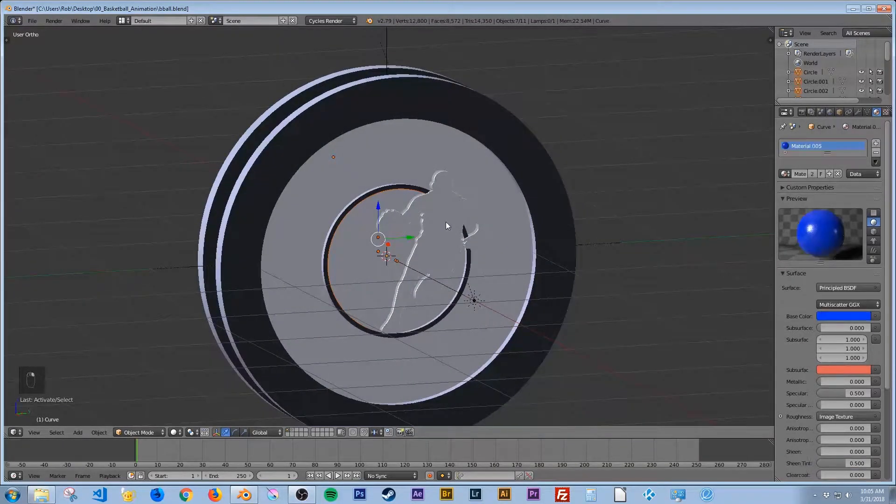
pyautogui.keyDown('shift'); pyautogui.rightClick(447, 223); pyautogui.keyUp('shift')
pyautogui.moveTo(444, 253); pyautogui.dragTo(456, 274, button='middle')
# Test the selection by moving the inner disc parts out of the two rings, and undo the move.
pyautogui.moveTo(399, 248); pyautogui.dragTo(609, 324)
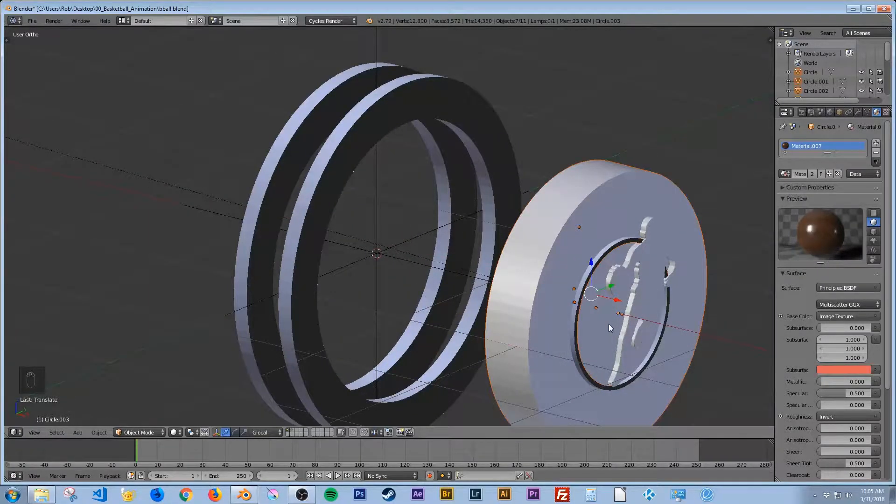
pyautogui.hotkey('ctrl', 'z')
pyautogui.moveTo(481, 264)
pyautogui.mouseDown(button='middle')
pyautogui.moveTo(450, 256)
pyautogui.moveTo(471, 265)
pyautogui.mouseUp(button='middle')
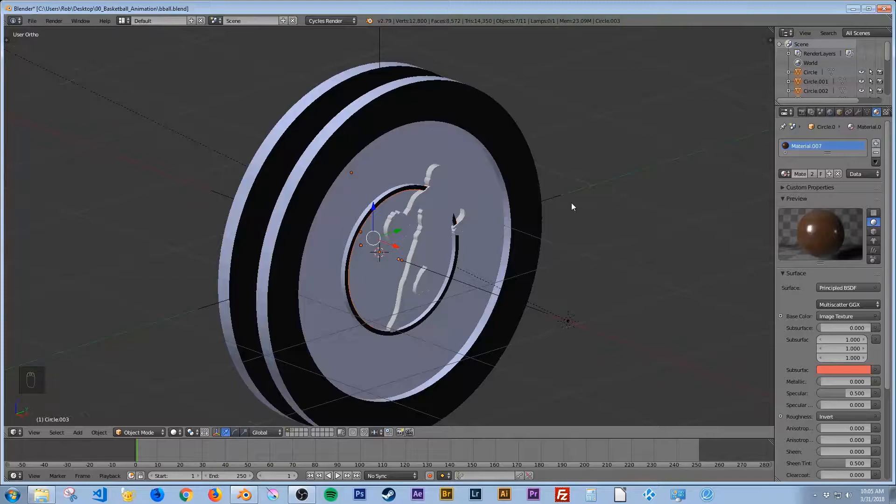
# Parent the selected inner disc parts to the Plain Axes empty using the Object option, and clear the selection.
pyautogui.keyDown('shift'); pyautogui.rightClick(555, 196); pyautogui.keyUp('shift')
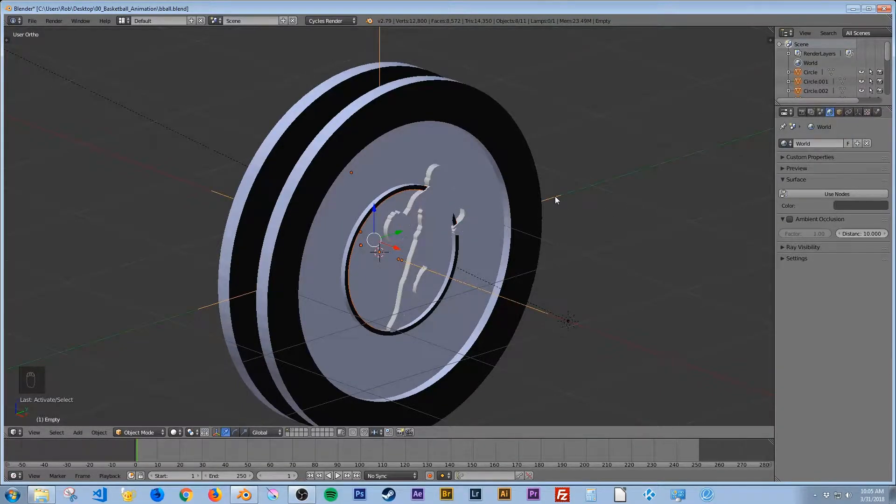
pyautogui.hotkey('ctrl', 'p')
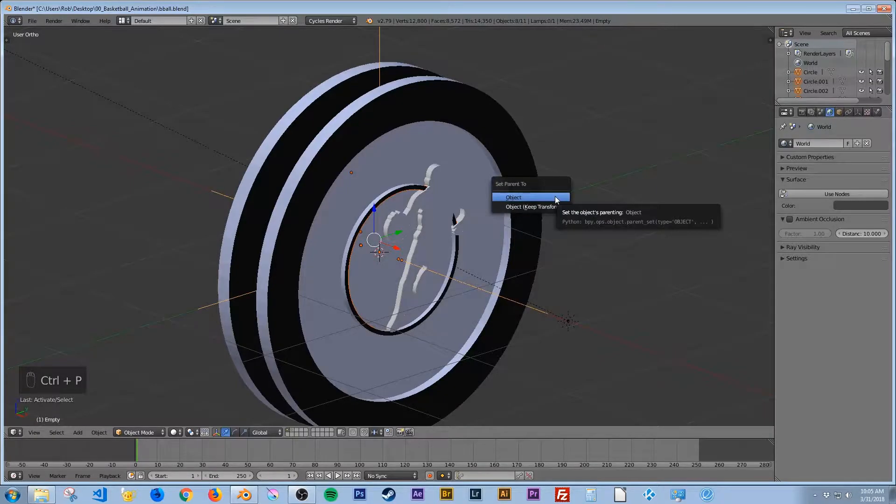
pyautogui.click(555, 199)
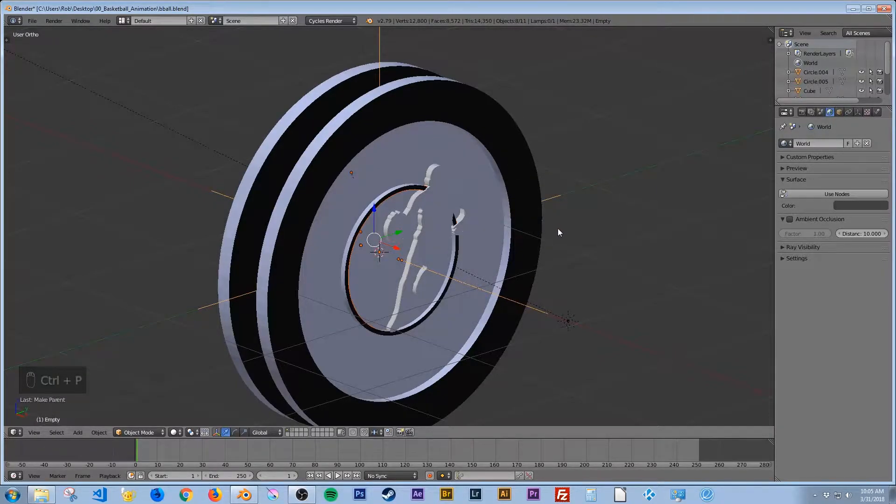
pyautogui.press('a')
# Try rotating the Plain Axes empty about the global Z axis to check that the inner disc follows it.
pyautogui.scroll(-2, 552, 243)
pyautogui.moveTo(542, 288); pyautogui.dragTo(528, 290, button='middle')
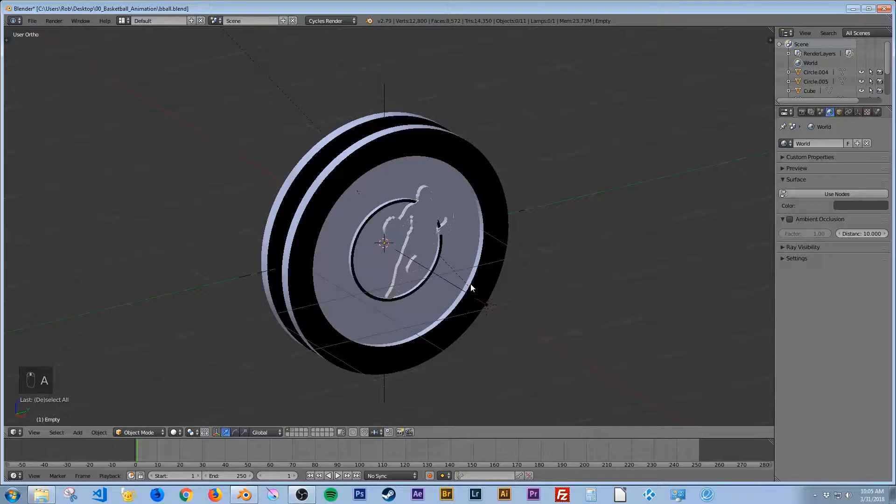
pyautogui.rightClick(465, 295)
pyautogui.moveTo(473, 304); pyautogui.dragTo(480, 302, button='middle')
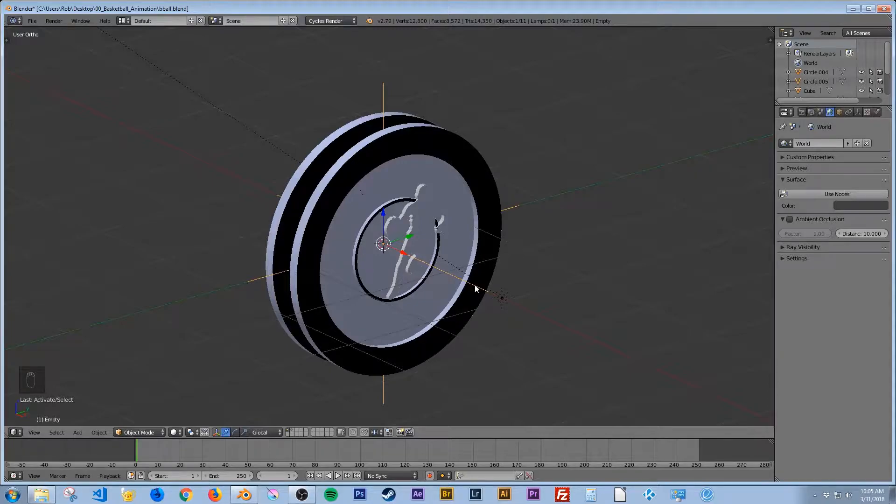
pyautogui.press('r')
pyautogui.press('z')
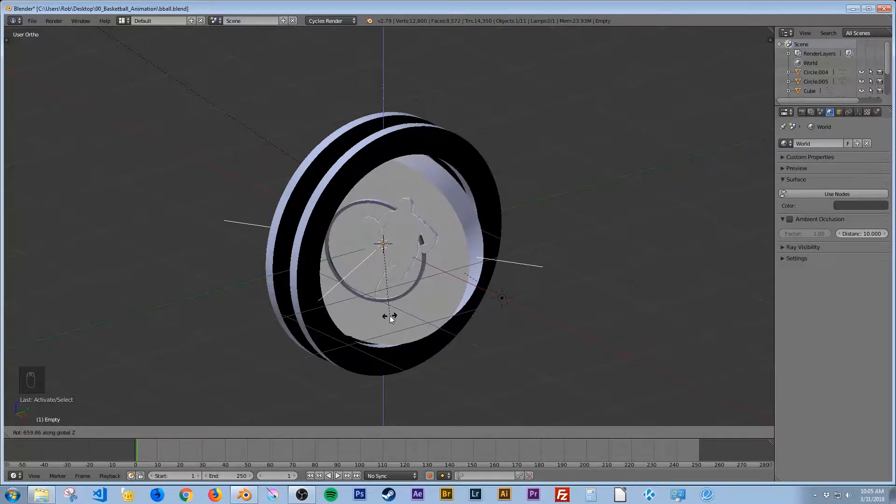
pyautogui.click(390, 315)
# Save the scene over the existing bball.blend file and clear the selection.
pyautogui.hotkey('ctrl', 's')
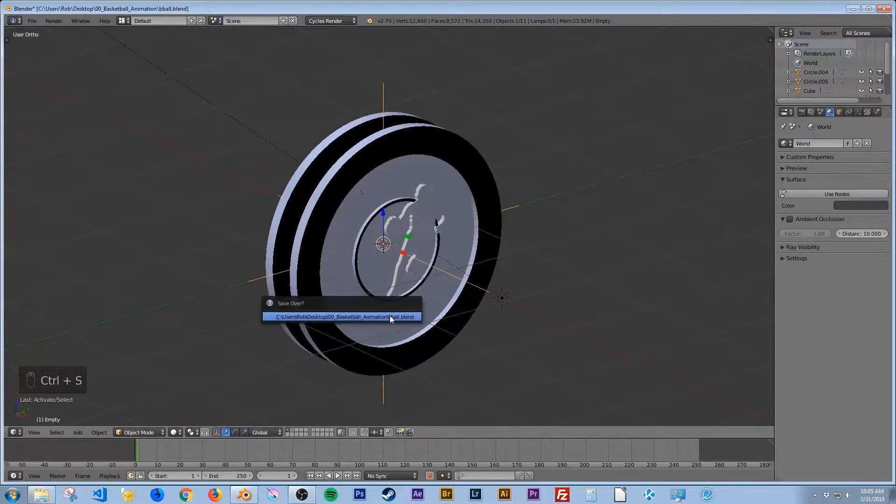
pyautogui.click(391, 317)
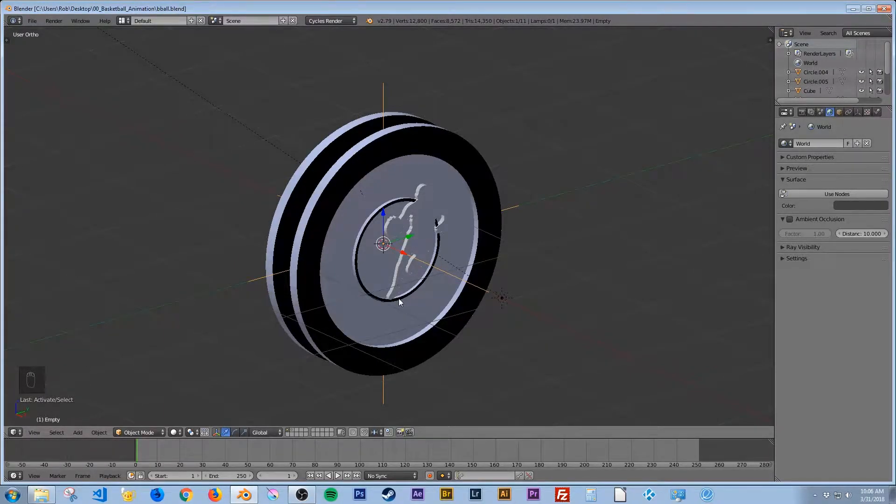
pyautogui.press('a')
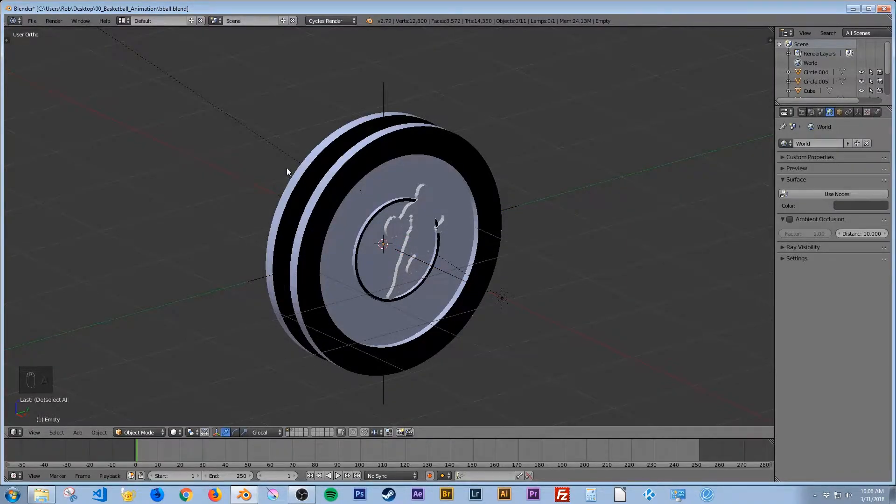
# Add a Sphere empty at the disc's centre in top view.
pyautogui.press('KP_7')
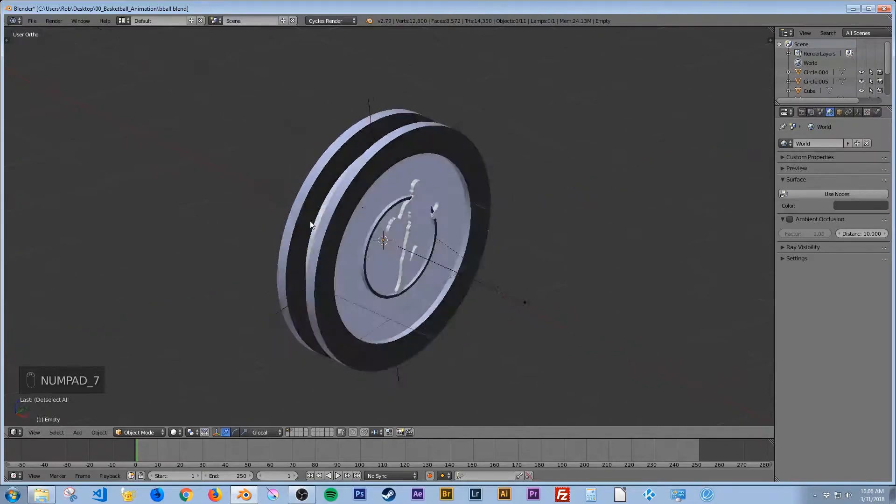
pyautogui.scroll(-2, 351, 224)
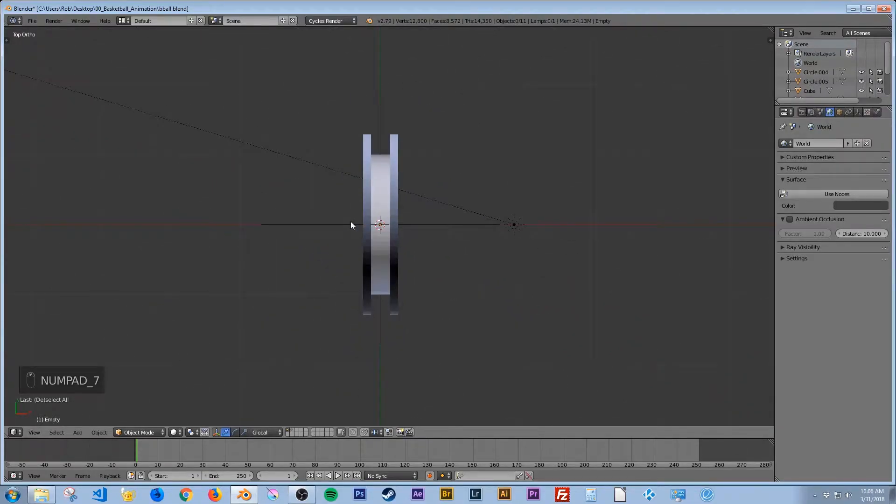
pyautogui.hotkey('shift', 'a')
pyautogui.moveTo(352, 222)
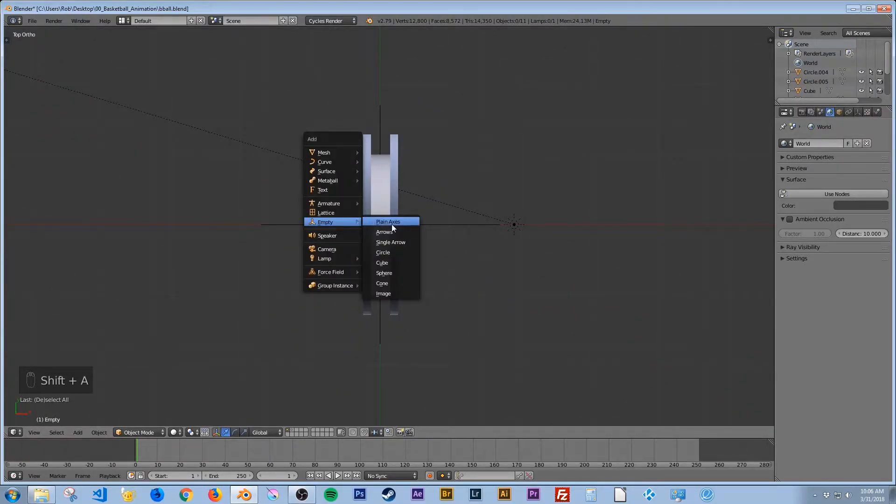
pyautogui.click(396, 272)
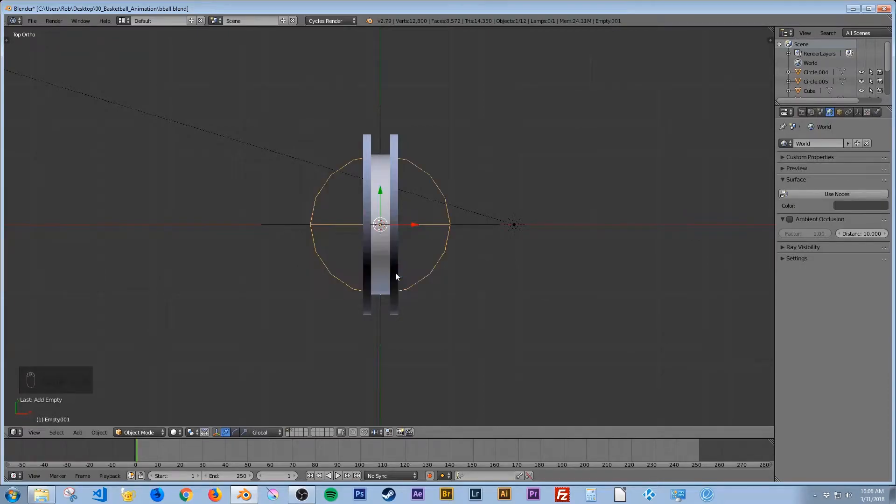
# Parent the two outer rings to the Sphere empty using the Object option, and clear the selection.
pyautogui.scroll(3, 377, 231)
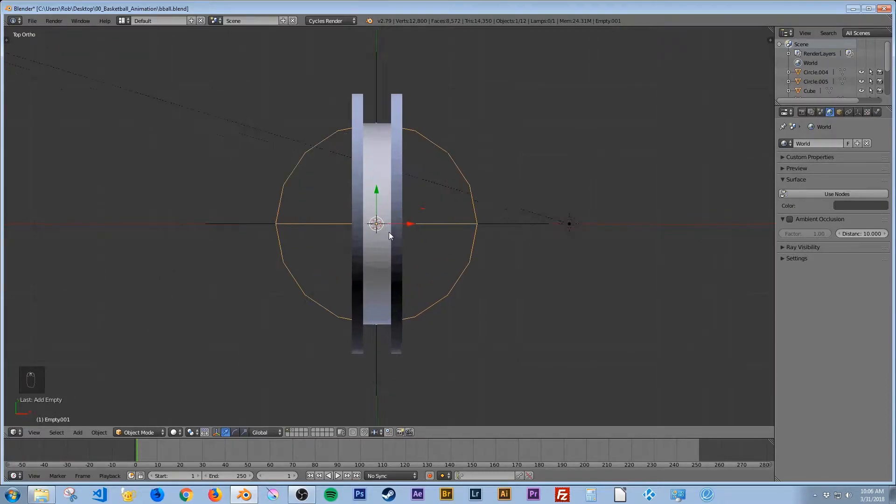
pyautogui.press('a')
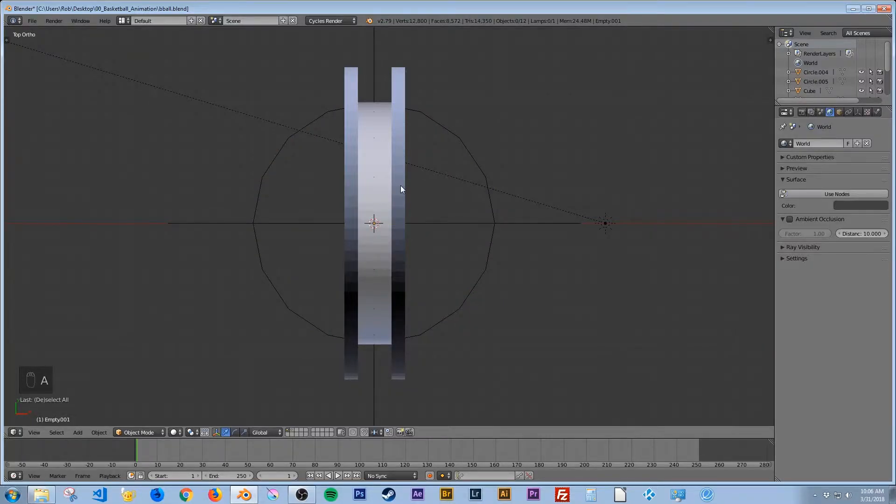
pyautogui.rightClick(401, 189)
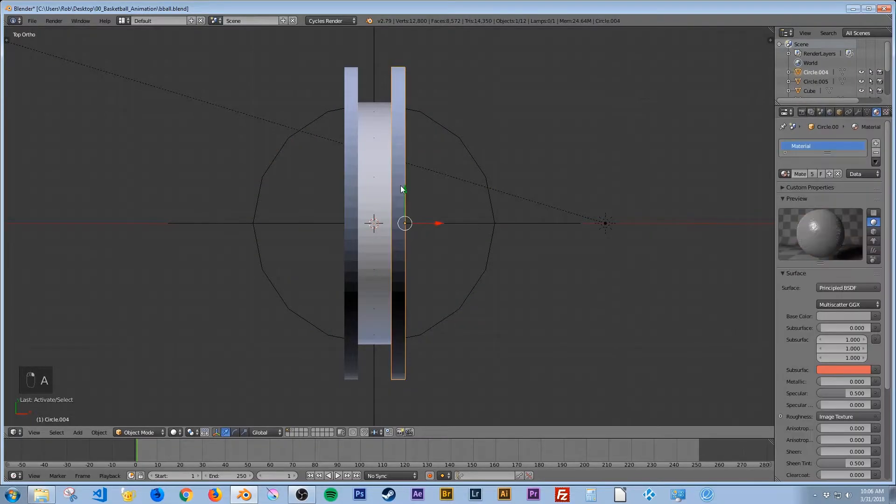
pyautogui.keyDown('shift'); pyautogui.rightClick(349, 196); pyautogui.keyUp('shift')
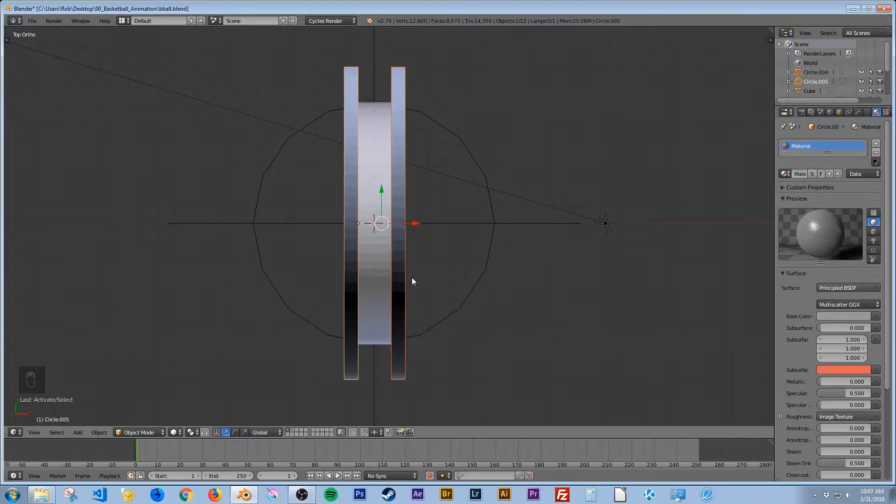
pyautogui.keyDown('shift'); pyautogui.rightClick(448, 318); pyautogui.keyUp('shift')
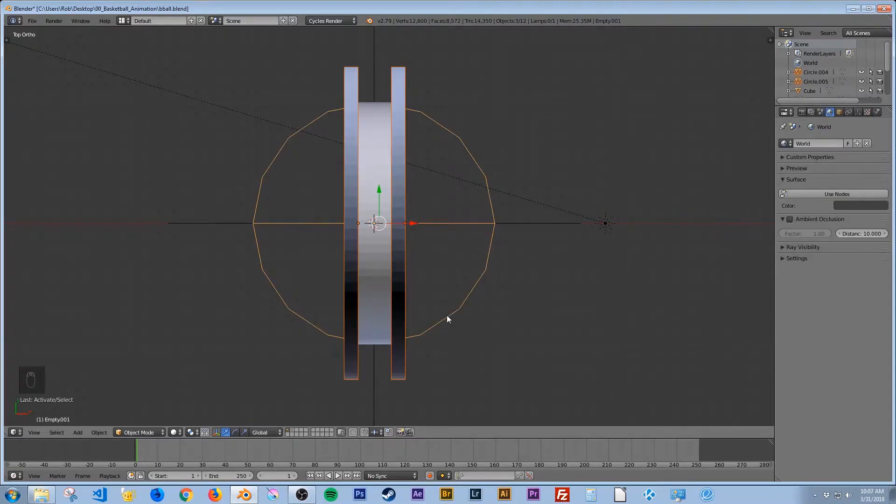
pyautogui.hotkey('ctrl', 'p')
pyautogui.click(447, 315)
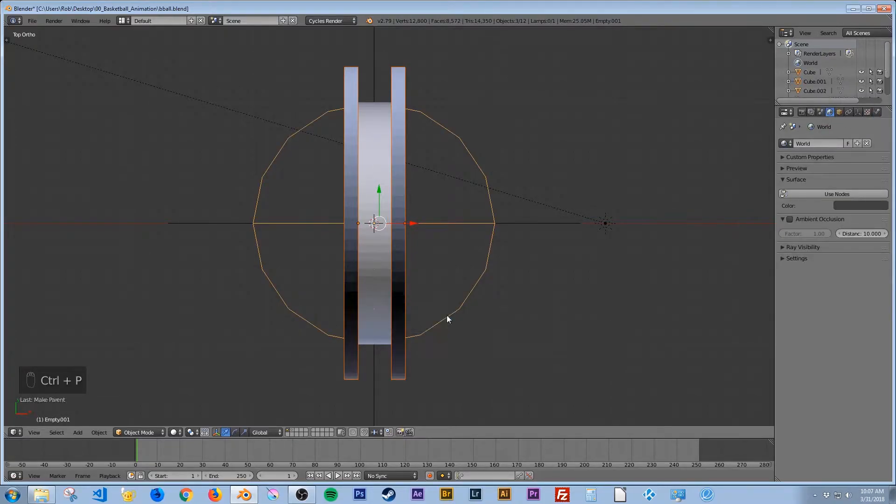
pyautogui.press('a')
# Select the Sphere empty and try rotating it about the global Z axis to check that the outer rings follow it.
pyautogui.moveTo(504, 342); pyautogui.dragTo(454, 298, button='middle')
pyautogui.moveTo(469, 341); pyautogui.dragTo(447, 302, button='middle')
pyautogui.rightClick(436, 295)
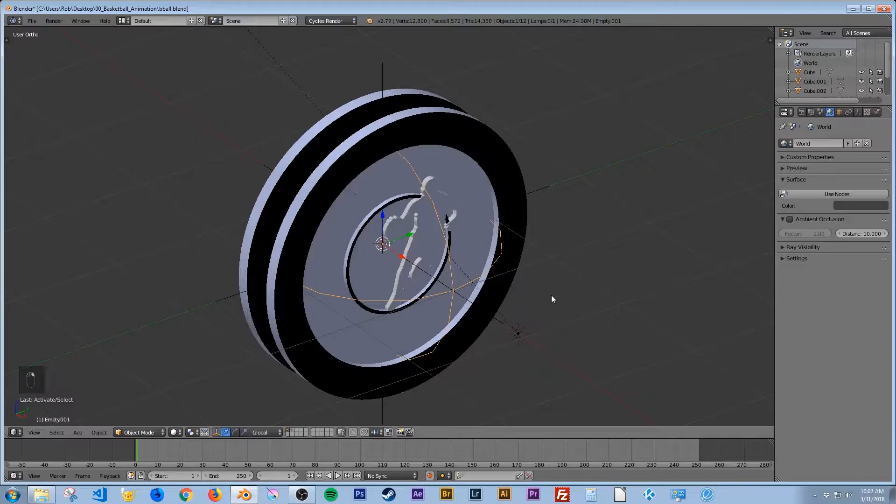
pyautogui.press('r')
pyautogui.press('z')
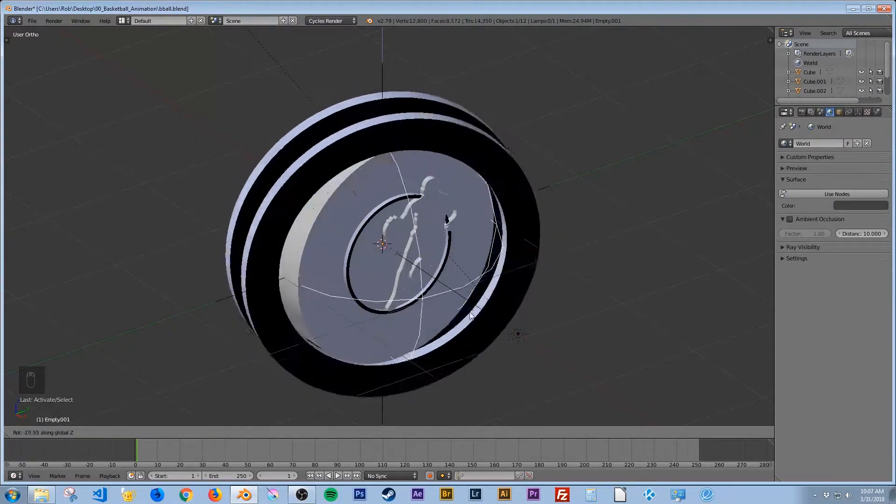
pyautogui.rightClick(525, 109)
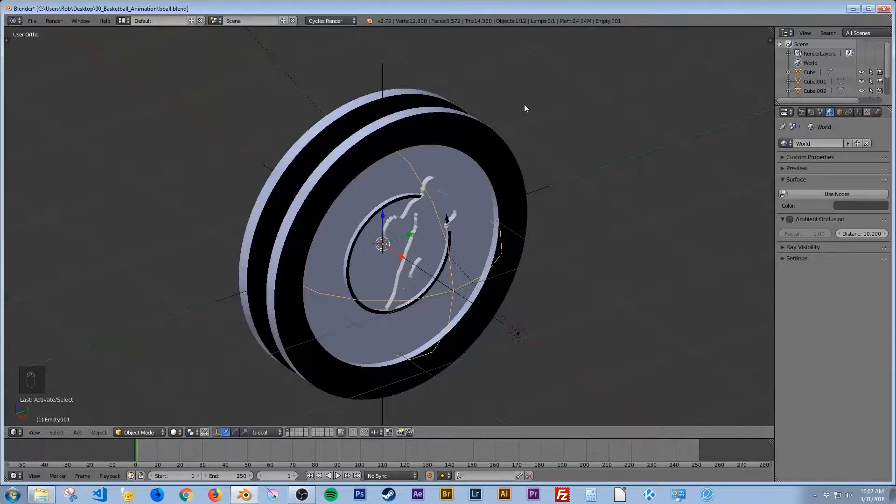
# Save the scene over the existing bball.blend file and show all layers to bring back the wall panels.
pyautogui.hotkey('ctrl', 's')
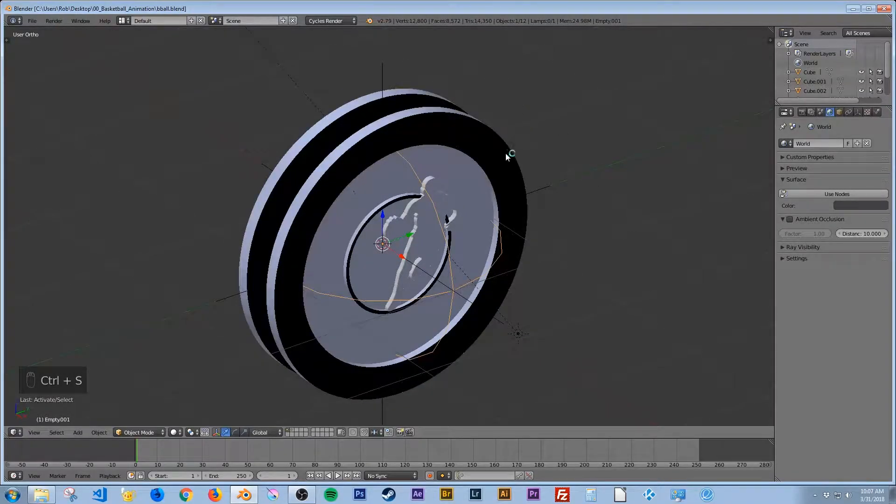
pyautogui.scroll(-3, 508, 151)
pyautogui.moveTo(488, 268)
pyautogui.mouseDown(button='middle')
pyautogui.moveTo(469, 279)
pyautogui.moveTo(463, 268)
pyautogui.moveTo(474, 265)
pyautogui.mouseUp(button='middle')
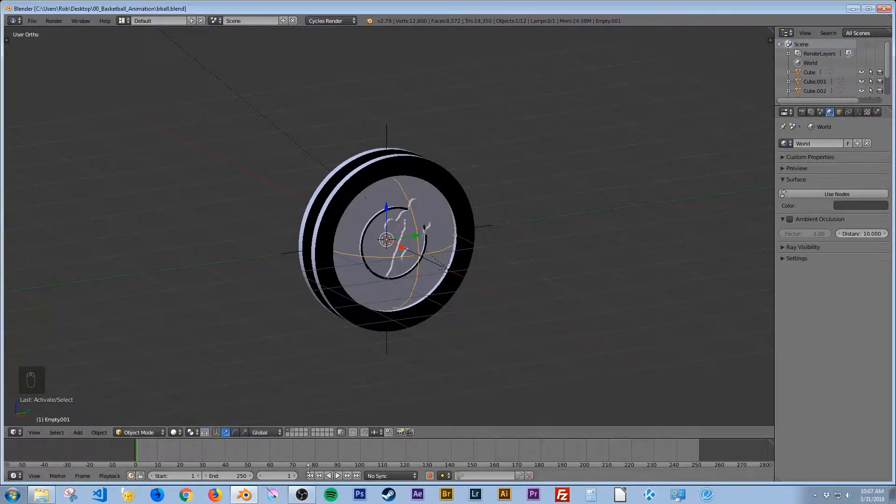
pyautogui.moveTo(425, 297); pyautogui.dragTo(423, 298, button='middle')
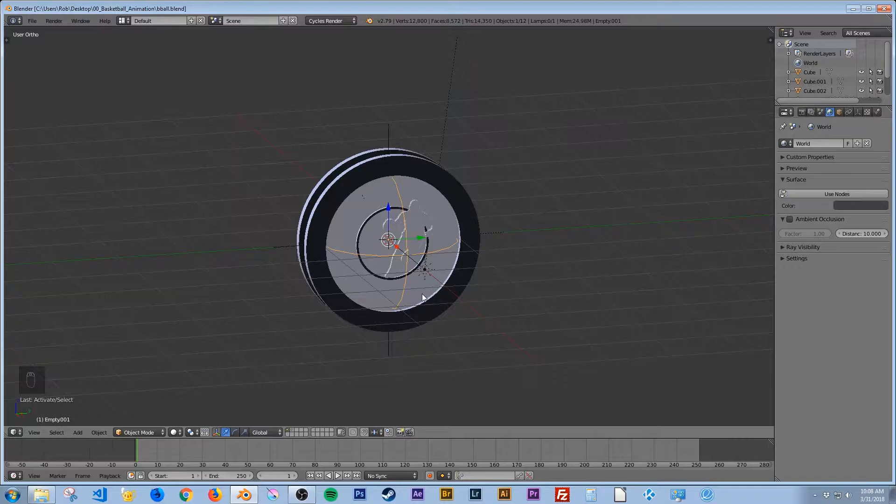
pyautogui.press('`')
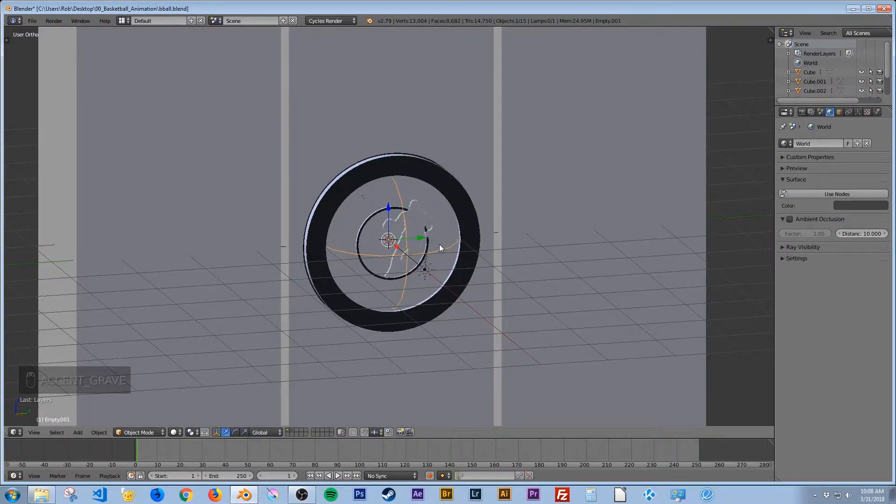
pyautogui.press('`')
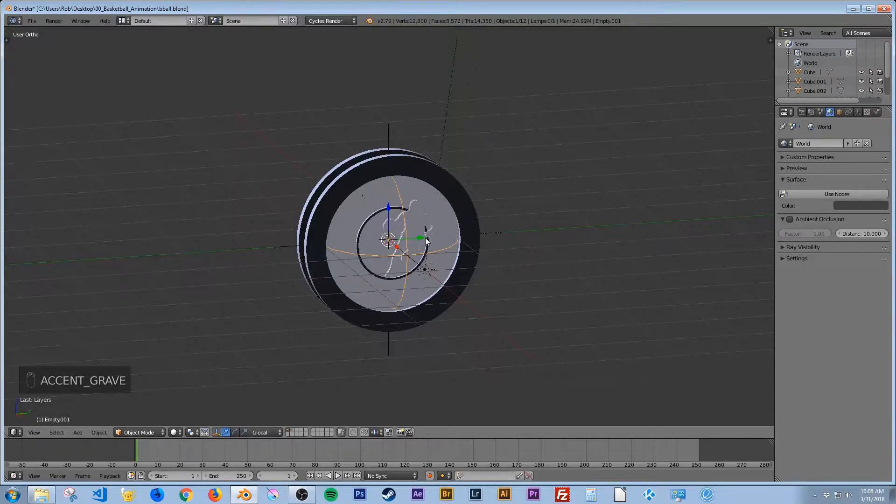
pyautogui.press('`')
pyautogui.scroll(-1, 437, 257)
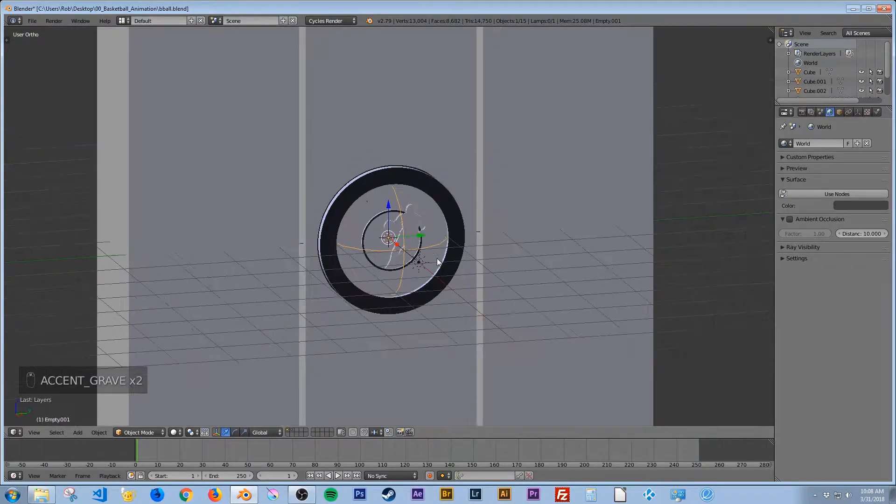
pyautogui.moveTo(448, 273); pyautogui.dragTo(373, 226, button='middle')
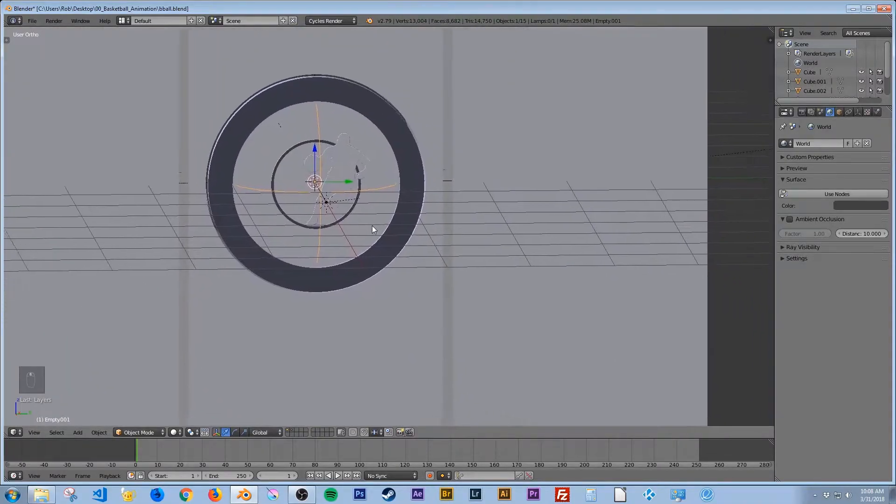
# Display the Sphere empty's transform properties beside the 3D view.
pyautogui.press('n')
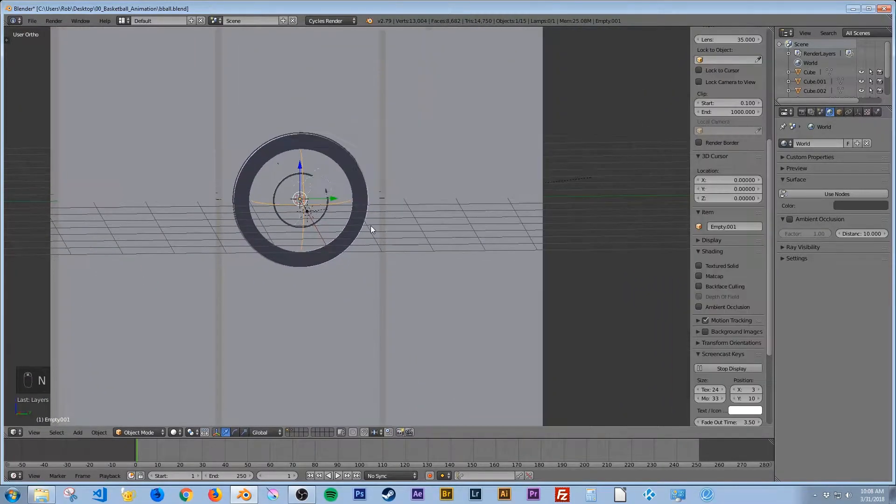
pyautogui.scroll(10, 730, 172)
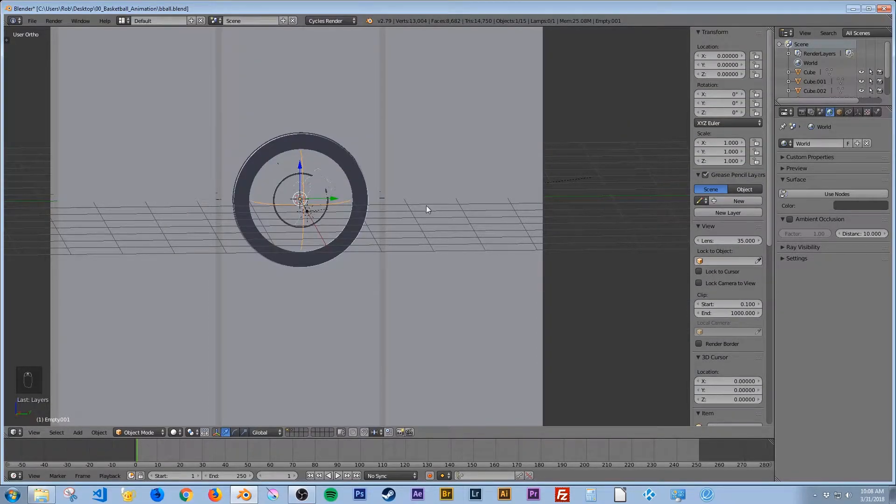
pyautogui.moveTo(385, 223); pyautogui.dragTo(383, 223, button='middle')
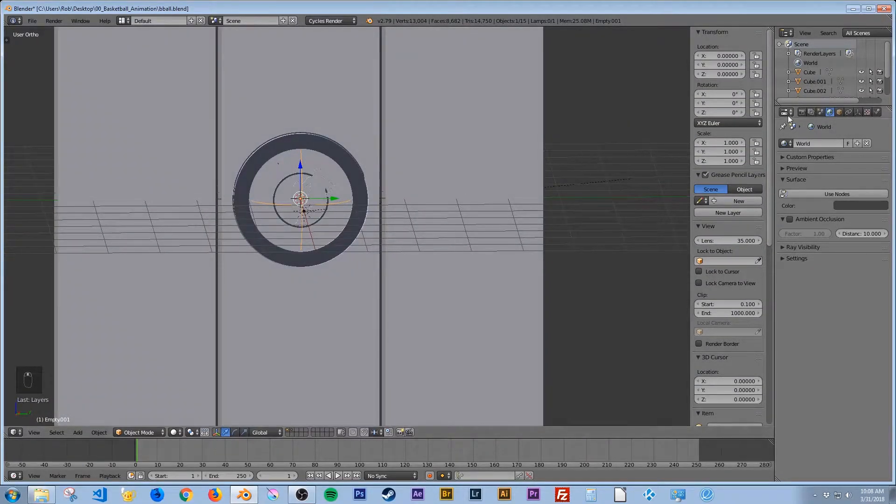
# Set the end frame of the scene's render frame range to 240.
pyautogui.click(802, 113)
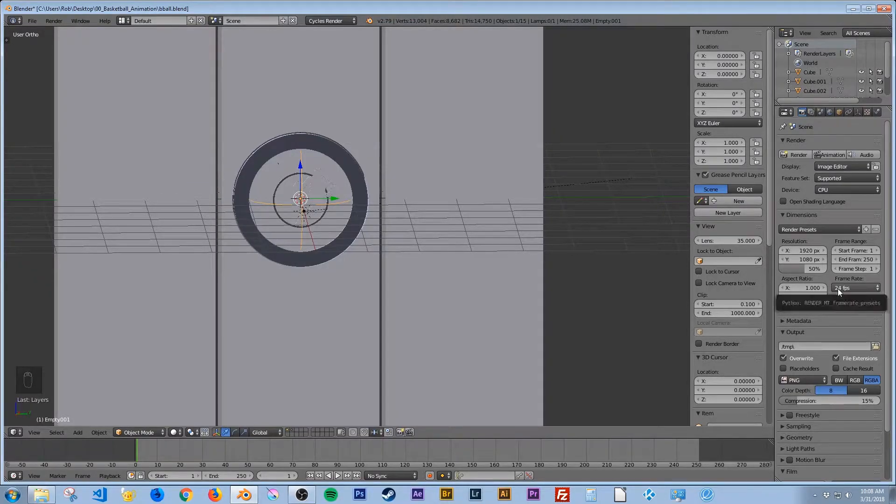
pyautogui.click(852, 259)
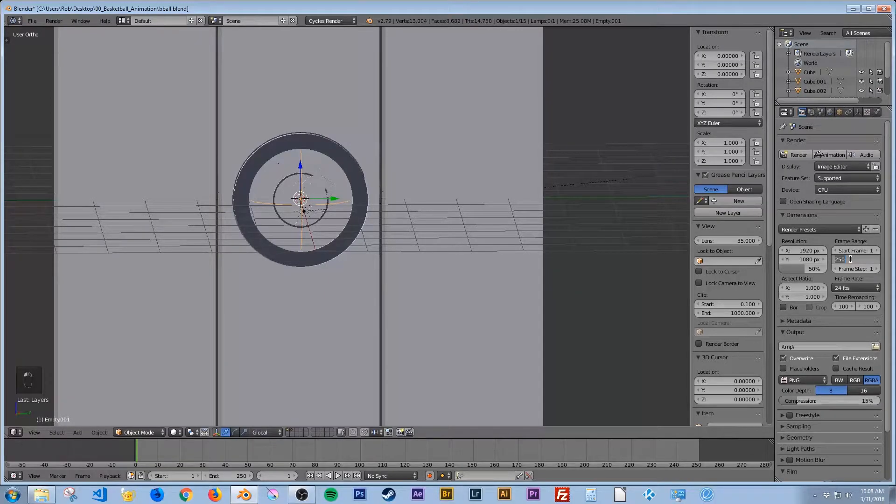
pyautogui.write('240')
pyautogui.press('Return')
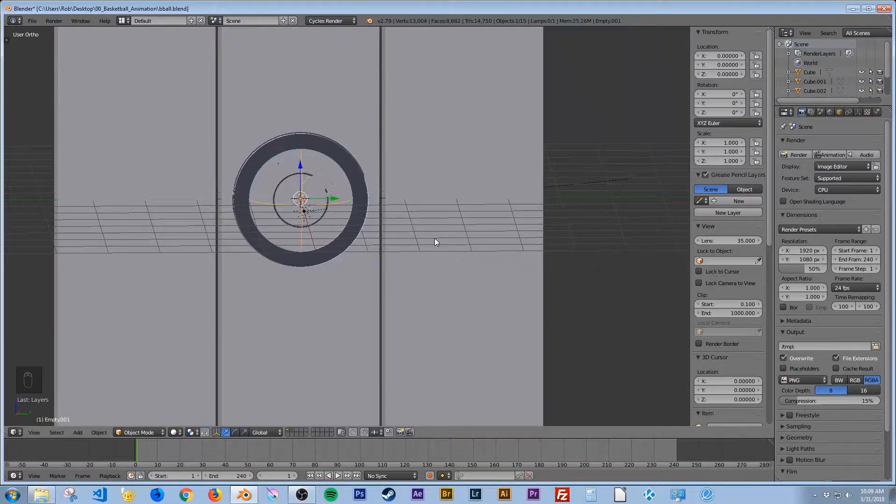
# Insert rotation keyframes at frame 1 for the Sphere empty and for the Plain Axes empty.
pyautogui.scroll(1, 380, 224)
pyautogui.moveTo(380, 236); pyautogui.dragTo(405, 311, button='middle')
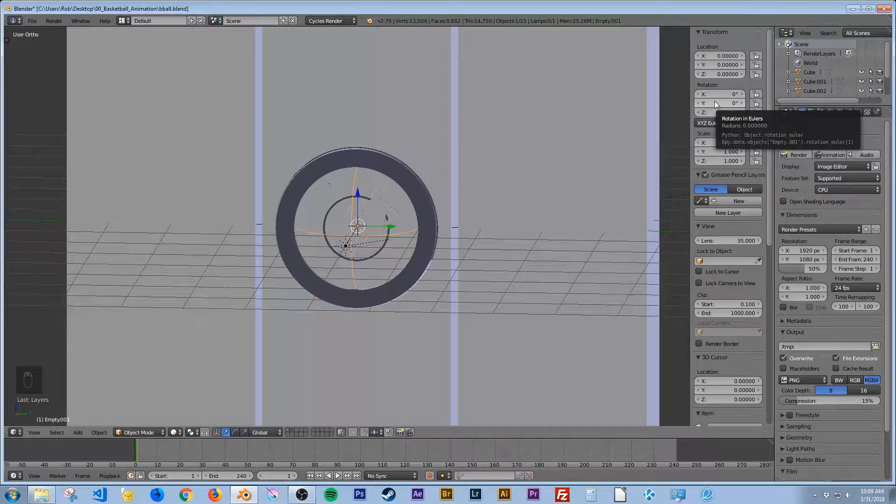
pyautogui.press('i')
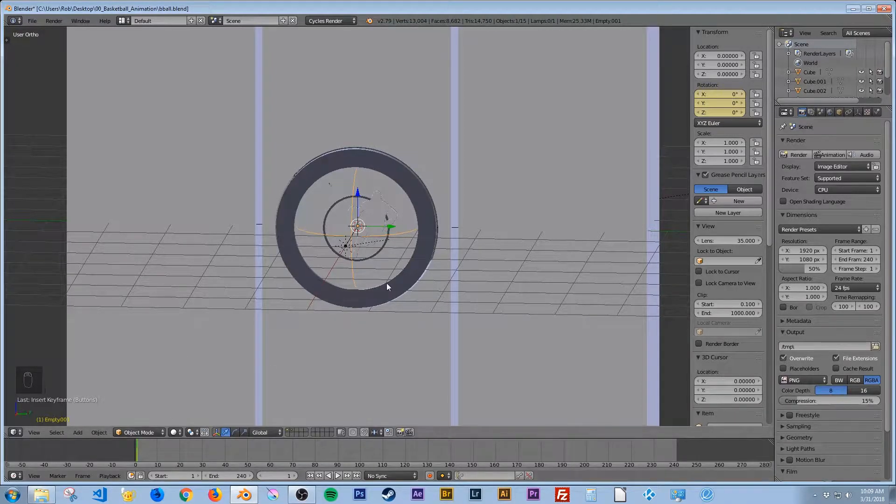
pyautogui.rightClick(455, 228)
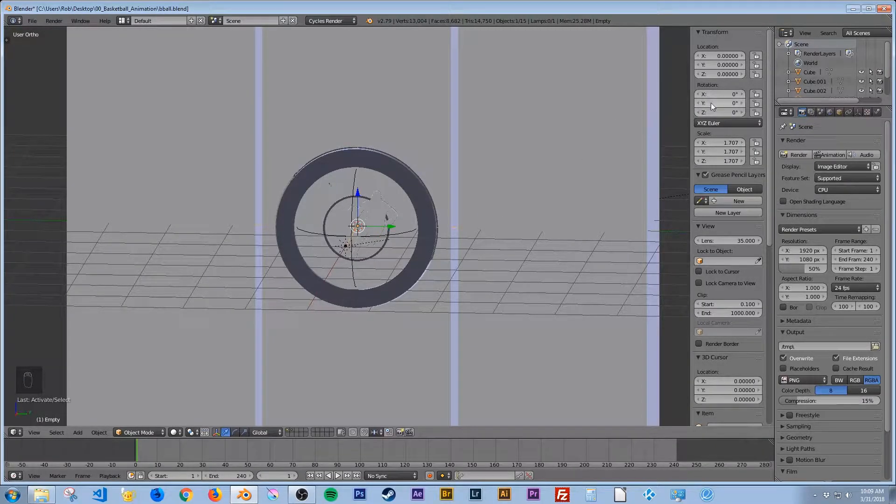
pyautogui.press('i')
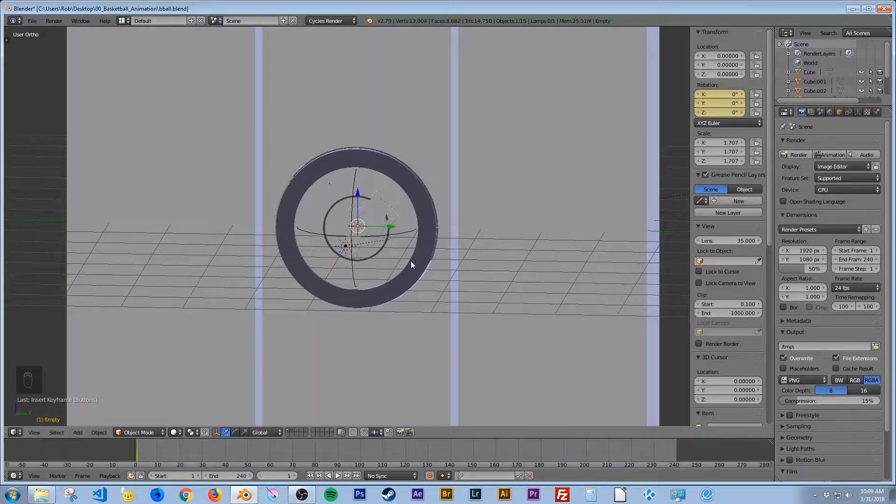
# Go to frame 200 of the animation.
pyautogui.moveTo(376, 308); pyautogui.dragTo(386, 311, button='middle')
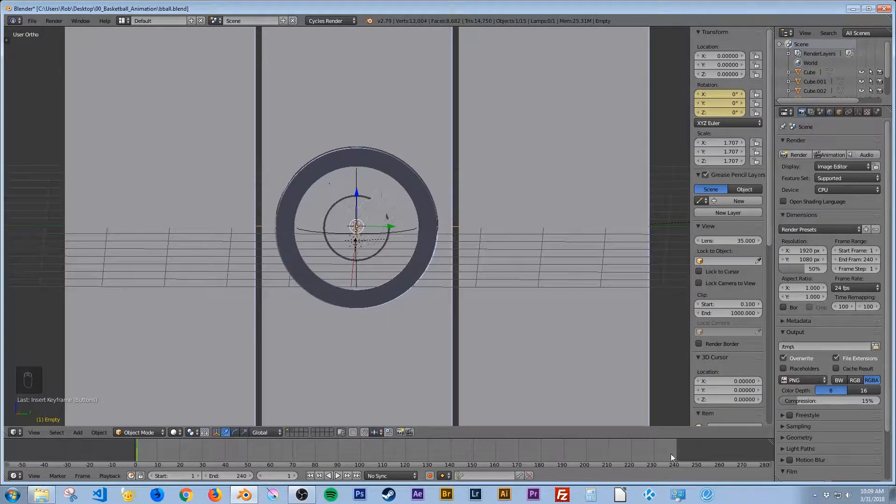
pyautogui.click(270, 477)
pyautogui.write('200')
pyautogui.press('Return')
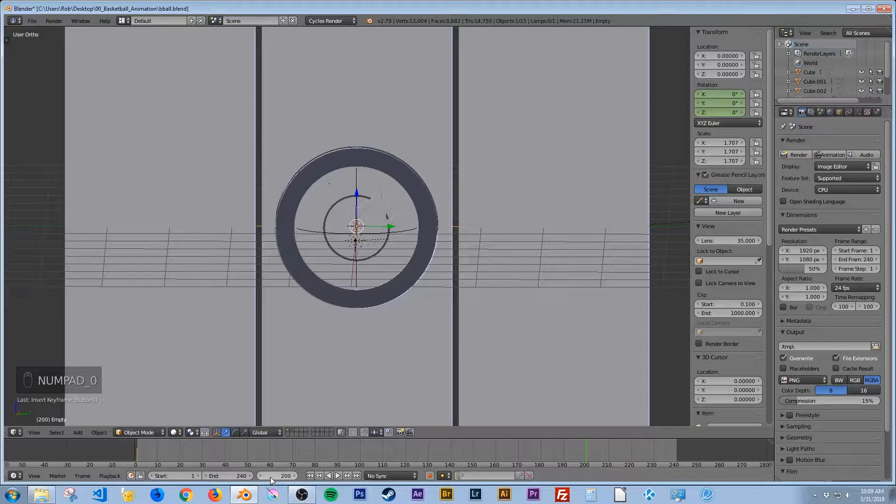
# Try rotating the Plain Axes empty about the global Z axis to preview the inner disc's spin direction.
pyautogui.moveTo(403, 287)
pyautogui.mouseDown(button='middle')
pyautogui.moveTo(401, 276)
pyautogui.moveTo(405, 293)
pyautogui.mouseUp(button='middle')
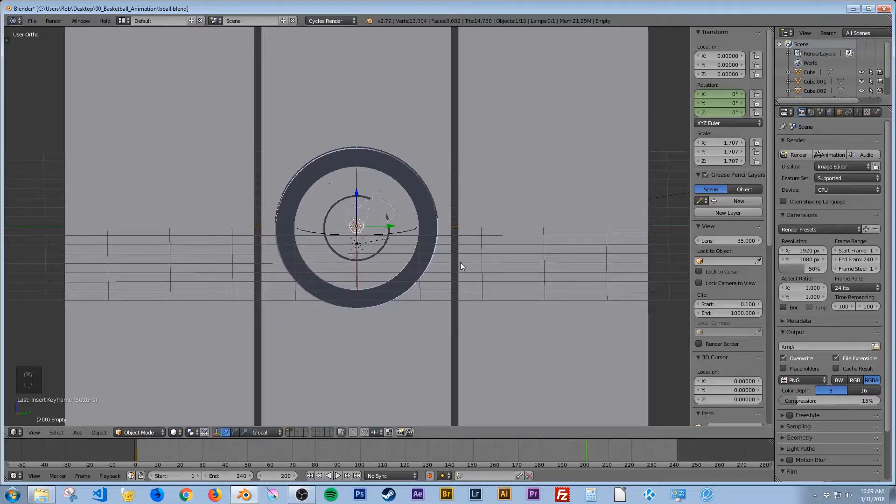
pyautogui.press('r')
pyautogui.press('z')
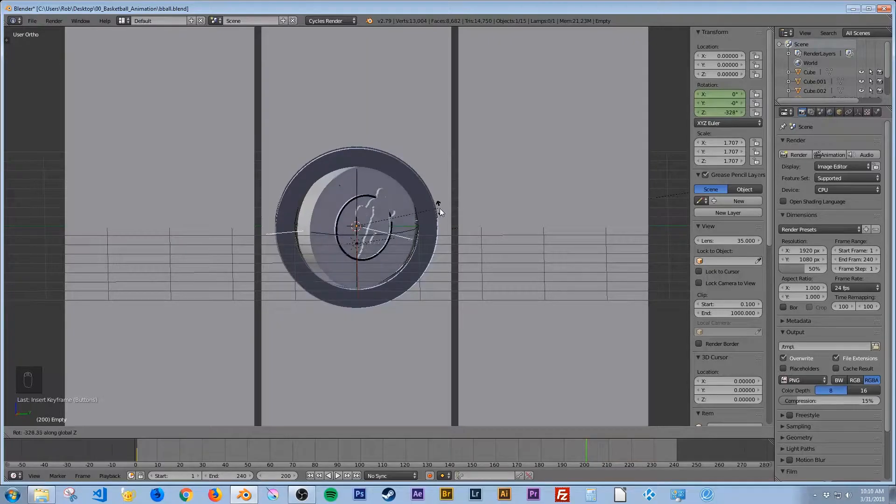
pyautogui.press('Escape')
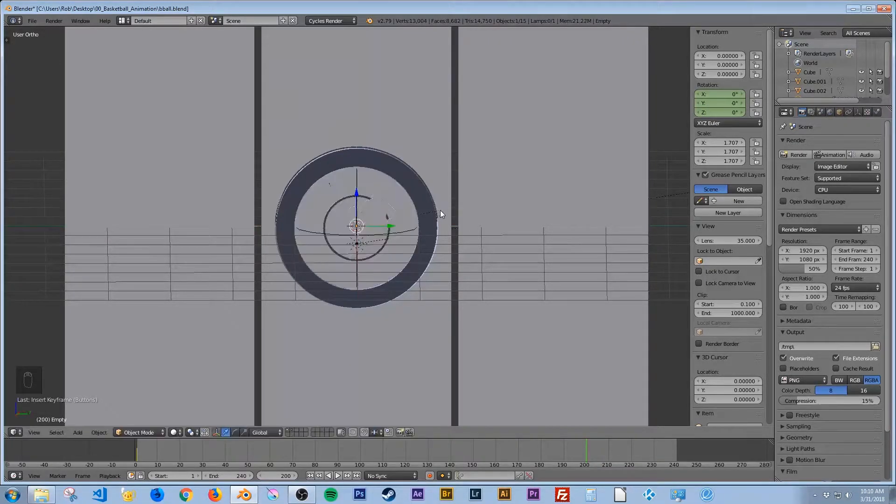
# Set the Plain Axes empty's Z rotation to -720° and insert a rotation keyframe at frame 200.
pyautogui.click(723, 111)
pyautogui.write('-')
pyautogui.write('i')
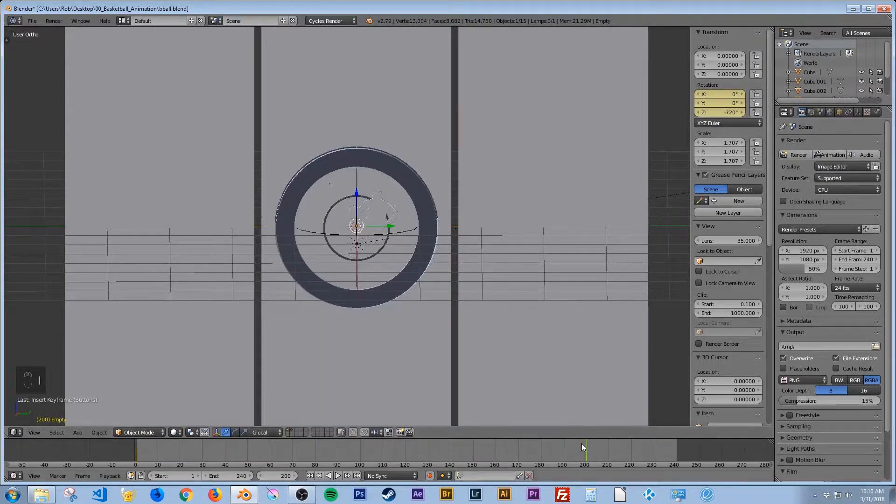
pyautogui.moveTo(587, 445)
pyautogui.mouseDown()
pyautogui.moveTo(288, 452)
pyautogui.moveTo(148, 445)
pyautogui.moveTo(385, 442)
pyautogui.moveTo(489, 461)
pyautogui.moveTo(594, 448)
pyautogui.moveTo(586, 449)
pyautogui.mouseUp()
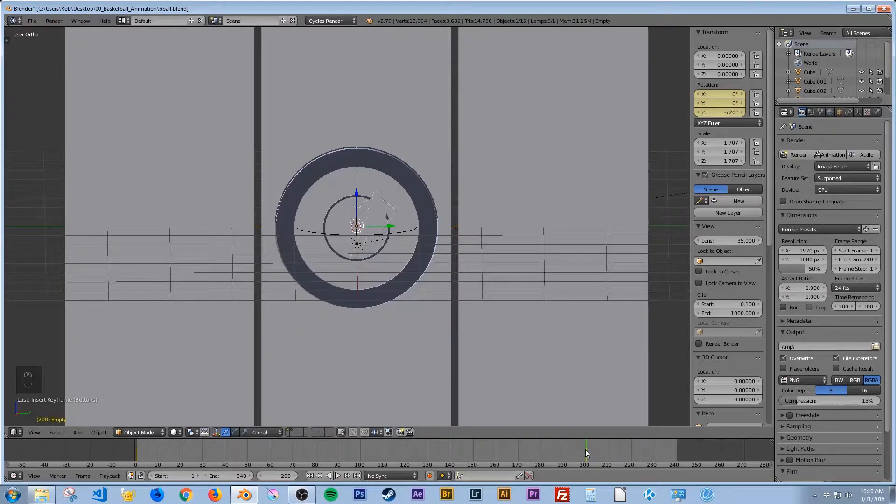
pyautogui.moveTo(498, 359); pyautogui.dragTo(487, 343, button='middle')
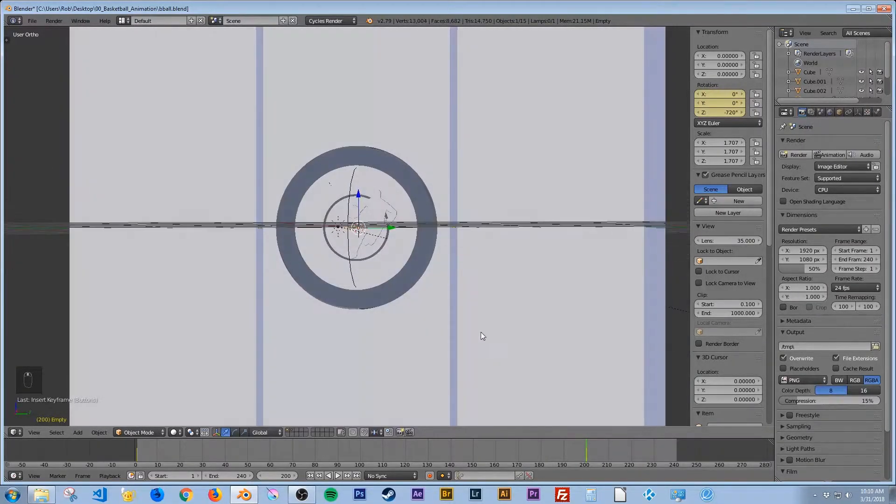
pyautogui.scroll(3, 425, 297)
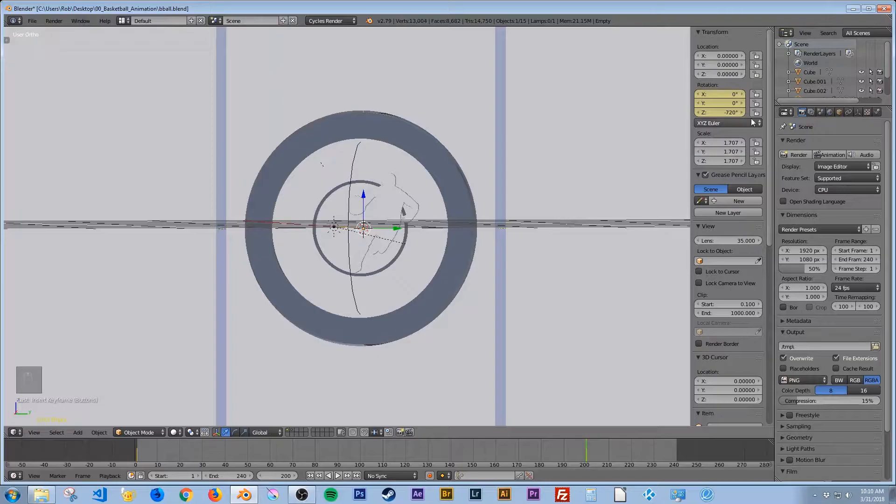
# Set the Plain Axes empty's Z rotation to -731° at frame 200, keyframe it, and play the animation from the start.
pyautogui.moveTo(732, 113); pyautogui.dragTo(757, 113)
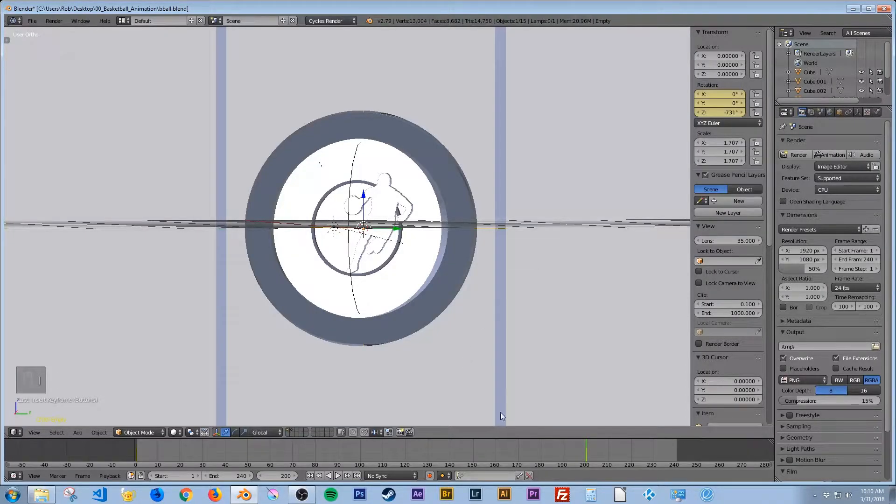
pyautogui.click(310, 476)
pyautogui.click(337, 476)
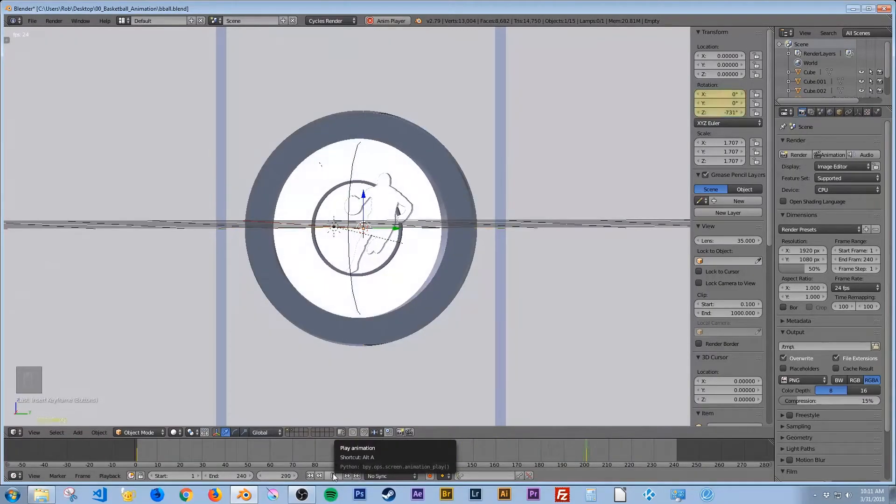
pyautogui.click(334, 476)
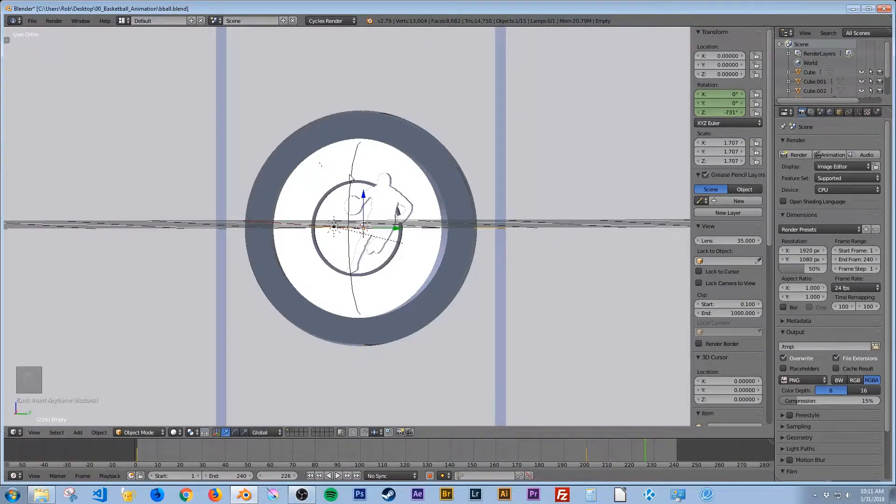
# Select the Sphere empty, set its Z rotation to 720° at frame 240, and insert a rotation keyframe.
pyautogui.rightClick(353, 179)
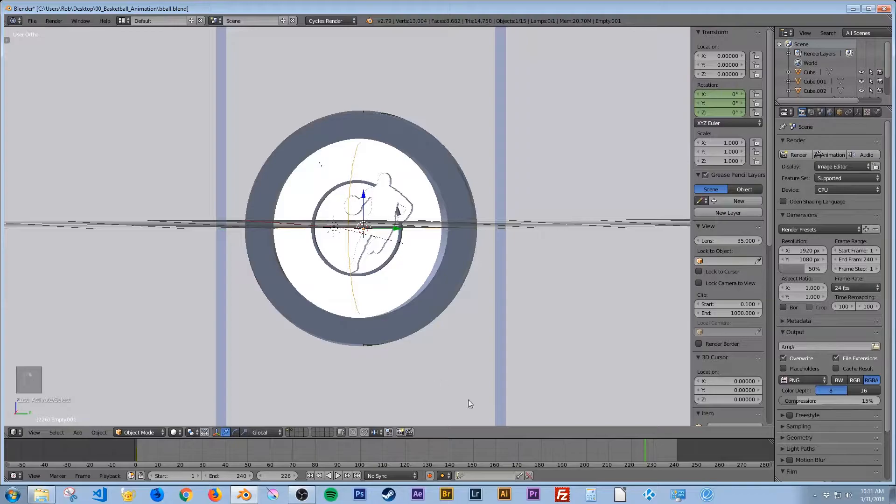
pyautogui.click(272, 476)
pyautogui.write('240')
pyautogui.press('Return')
pyautogui.write('7i')
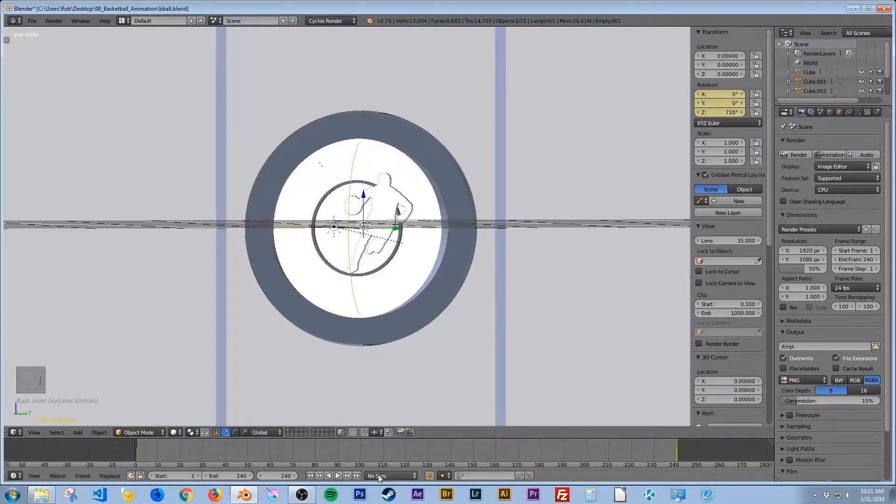
# Play the animation from the start and review the end of the motion between frames 200 and 240.
pyautogui.click(309, 477)
pyautogui.click(339, 476)
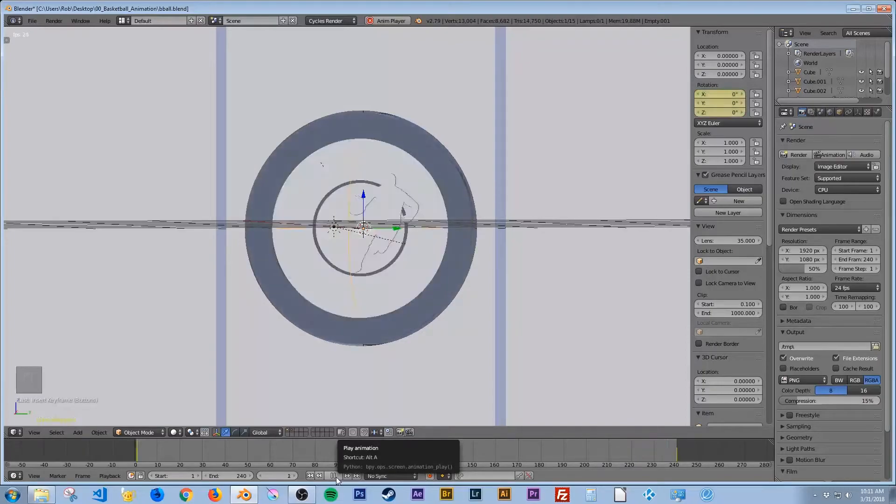
pyautogui.click(336, 477)
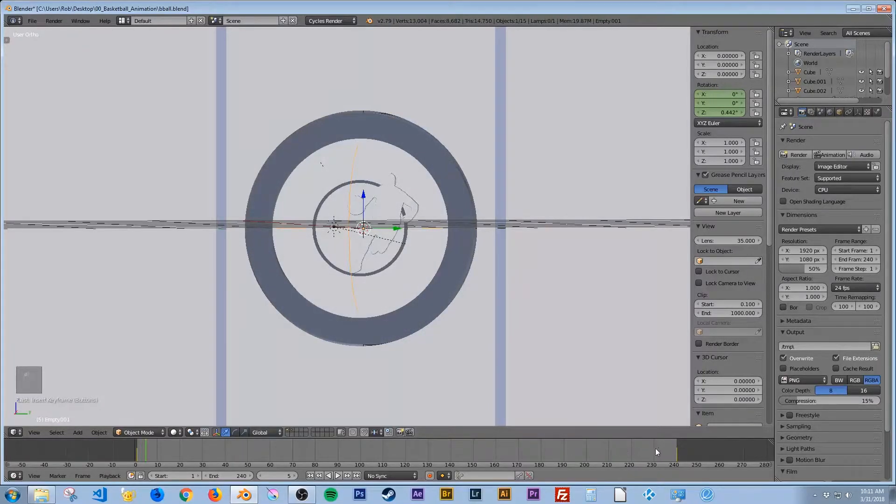
pyautogui.click(269, 476)
pyautogui.write('200')
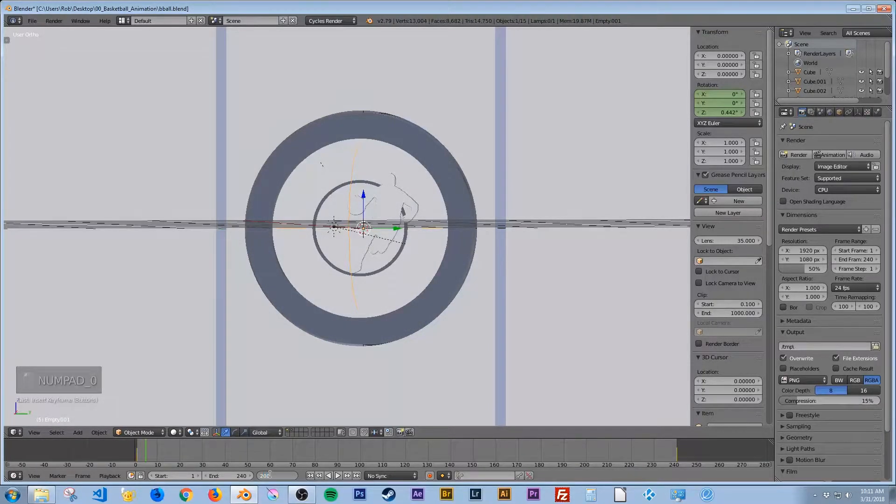
pyautogui.press('Return')
pyautogui.hotkey('alt', 'a')
pyautogui.moveTo(682, 450); pyautogui.dragTo(677, 452)
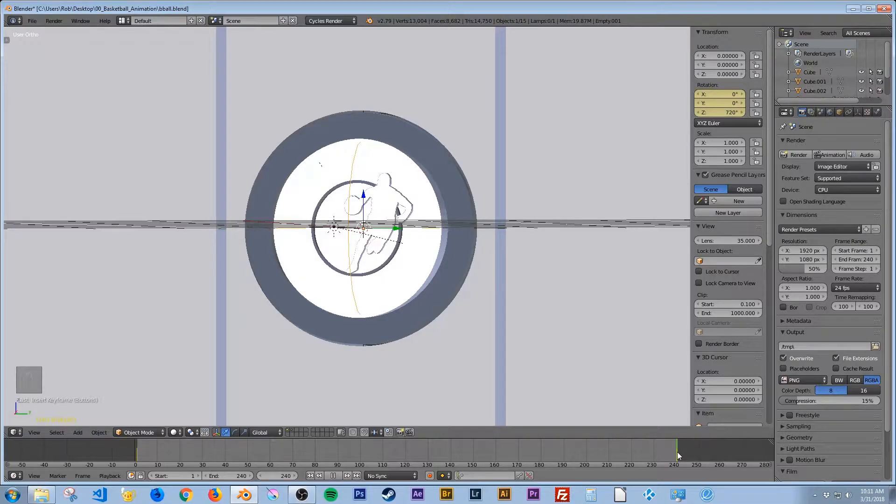
pyautogui.hotkey('alt', 'a')
pyautogui.moveTo(667, 450)
pyautogui.mouseDown()
pyautogui.moveTo(593, 453)
pyautogui.moveTo(677, 451)
pyautogui.mouseUp()
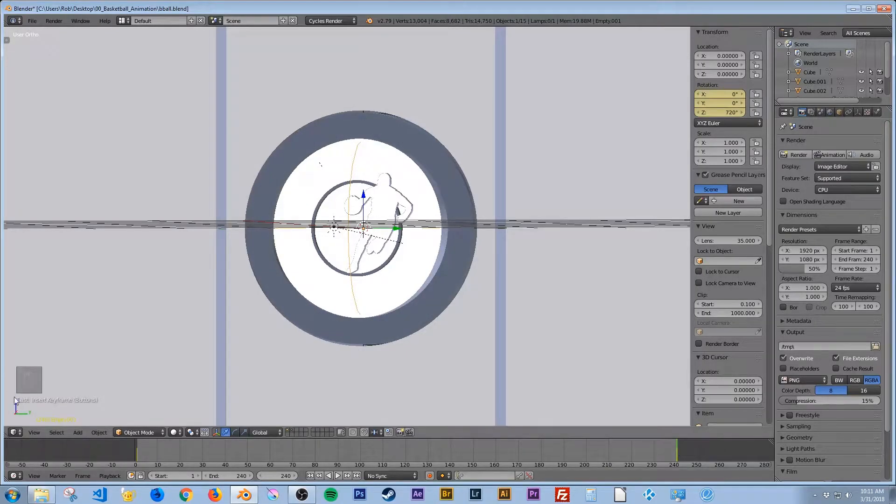
# In the Dope Sheet, move the Sphere empty's last rotation keyframes from frame 240 to frame 200.
pyautogui.click(16, 433)
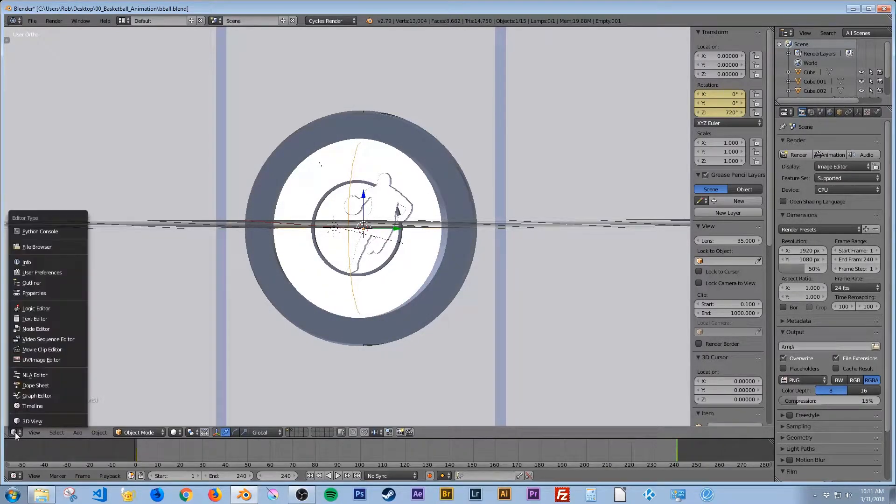
pyautogui.click(42, 386)
pyautogui.click(752, 135)
pyautogui.rightClick(752, 134)
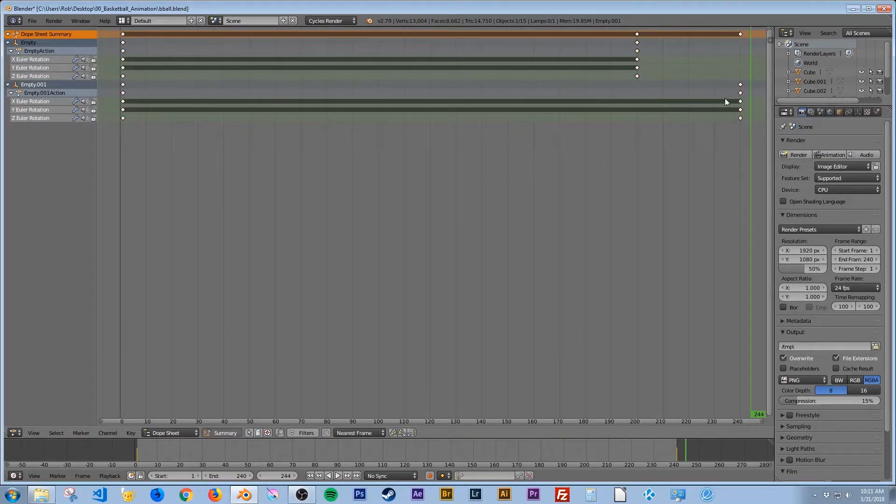
pyautogui.press('b')
pyautogui.moveTo(728, 73); pyautogui.dragTo(751, 142)
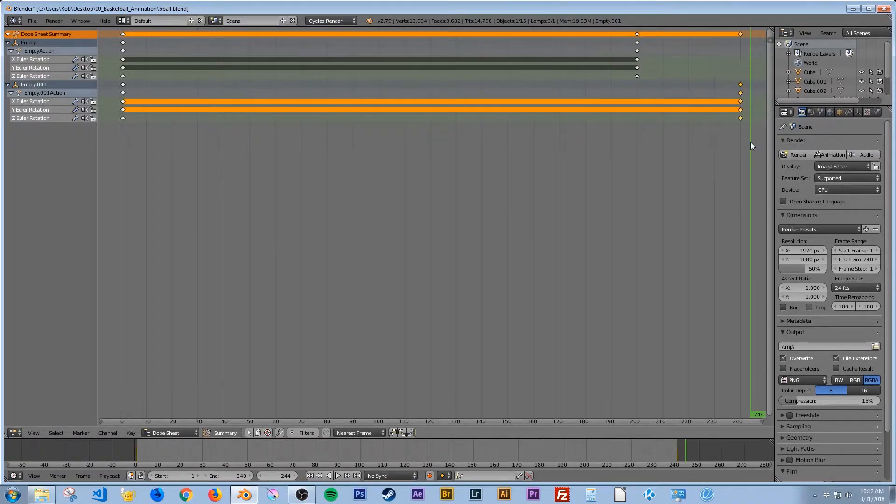
pyautogui.press('g')
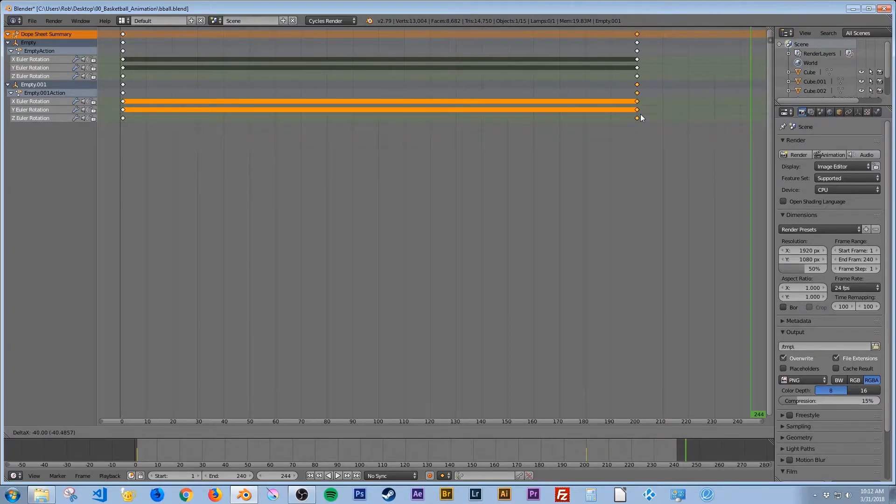
pyautogui.click(641, 115)
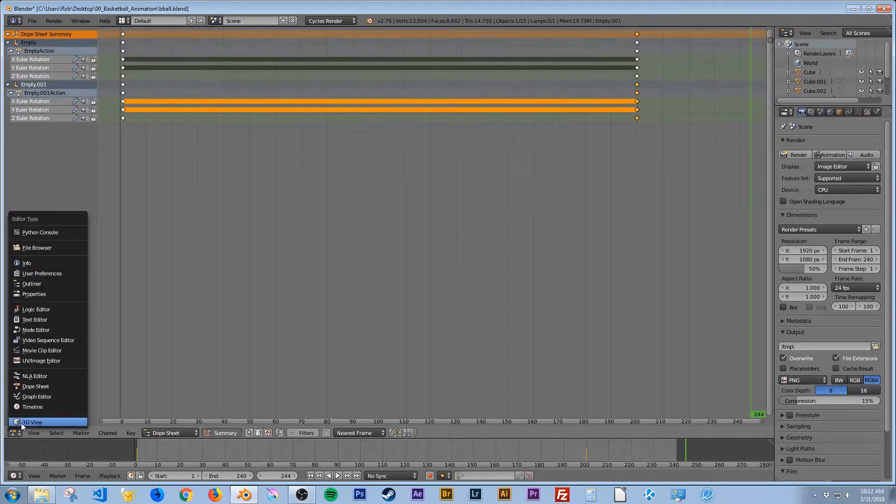
# Switch back to the 3D View and go to frame 200 of the animation.
pyautogui.click(21, 422)
pyautogui.click(276, 476)
pyautogui.write('200')
pyautogui.press('Return')
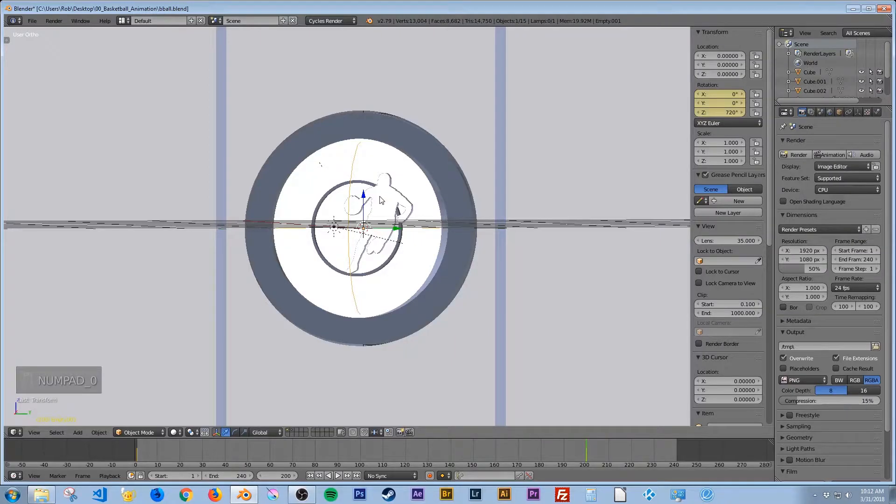
# Try a Z rotation of 728° on the Sphere empty while previewing the scene in rendered shading.
pyautogui.hotkey('shift', 'z')
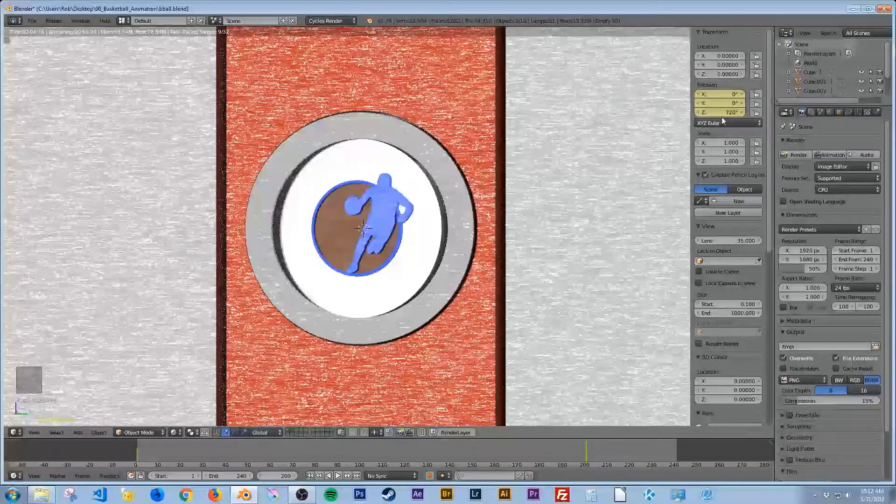
pyautogui.moveTo(720, 113); pyautogui.dragTo(739, 114)
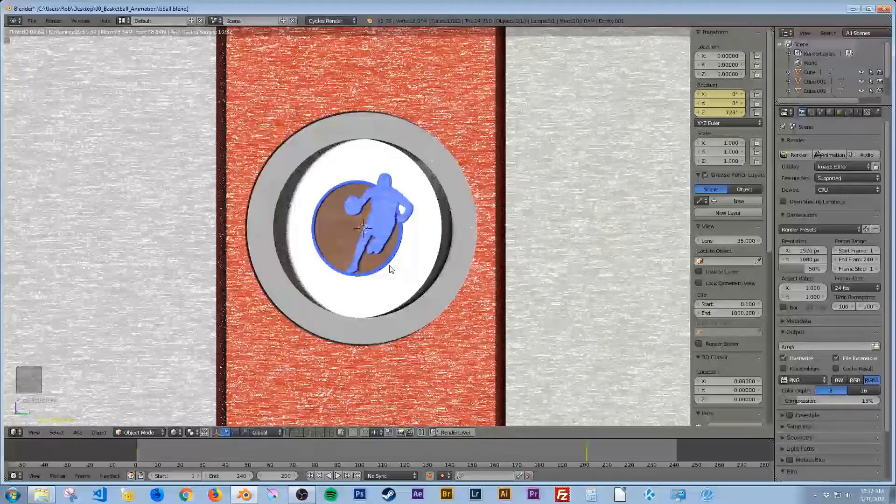
pyautogui.hotkey('shift', 'z')
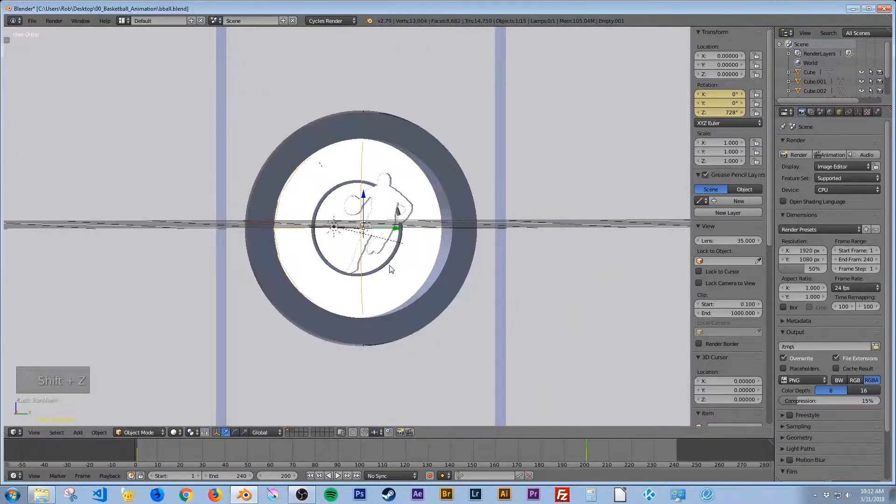
# Save the file and play the animation from the first frame to check the timing of both empties.
pyautogui.hotkey('ctrl', 's')
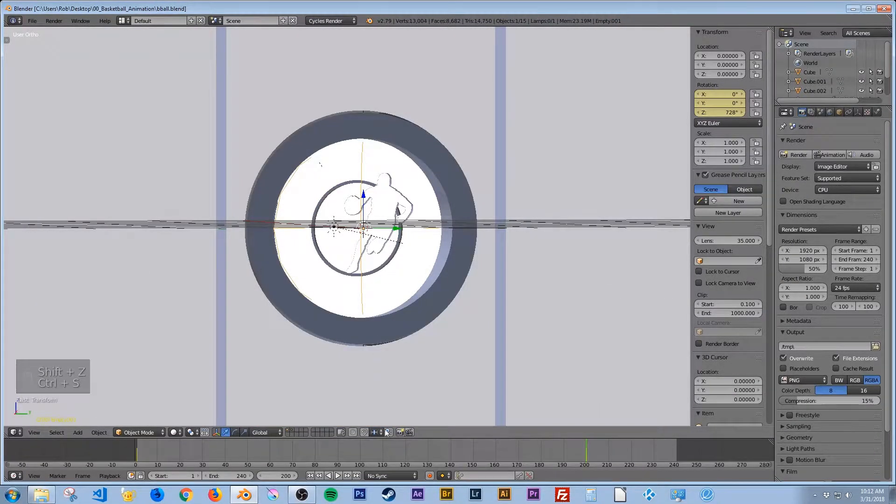
pyautogui.click(310, 476)
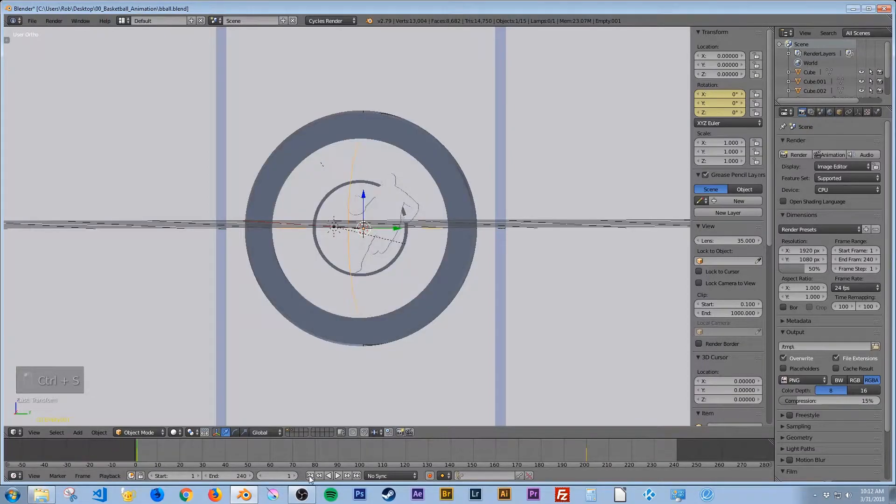
pyautogui.click(337, 475)
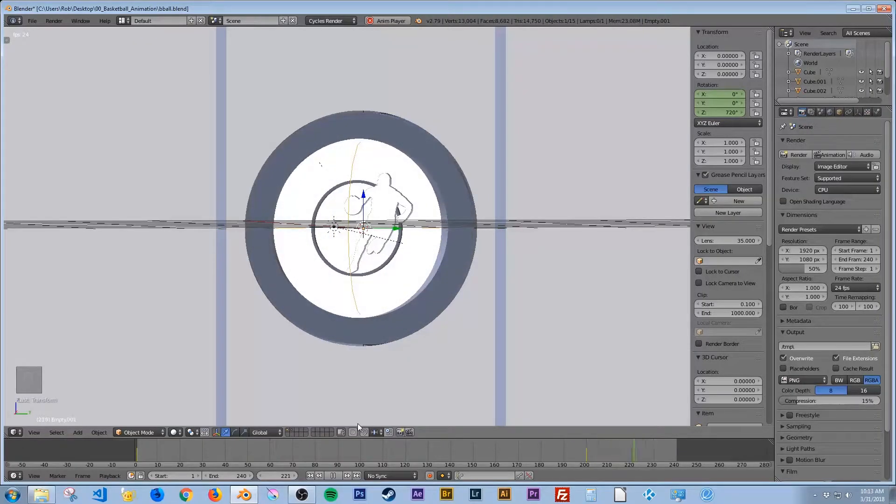
pyautogui.click(332, 475)
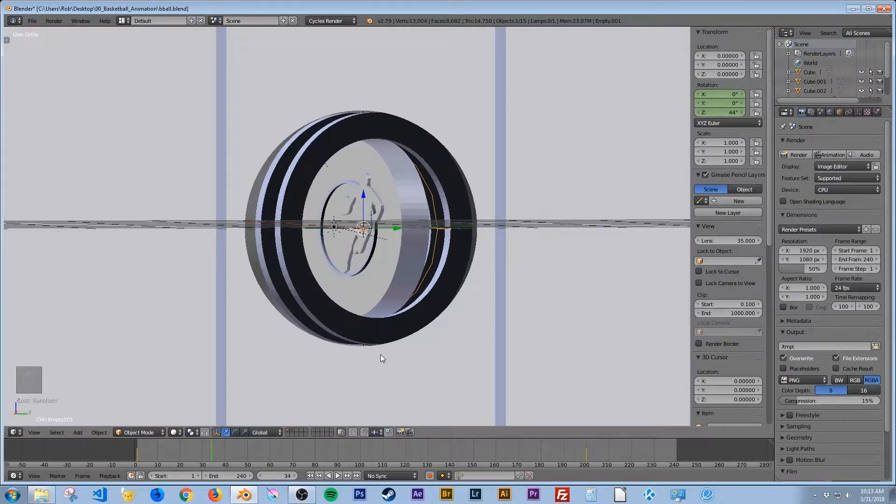
# Add a camera in top view and move it along the X axis to about 5.01, in front of the logo.
pyautogui.scroll(-3, 420, 287)
pyautogui.moveTo(421, 286); pyautogui.dragTo(424, 307, button='middle')
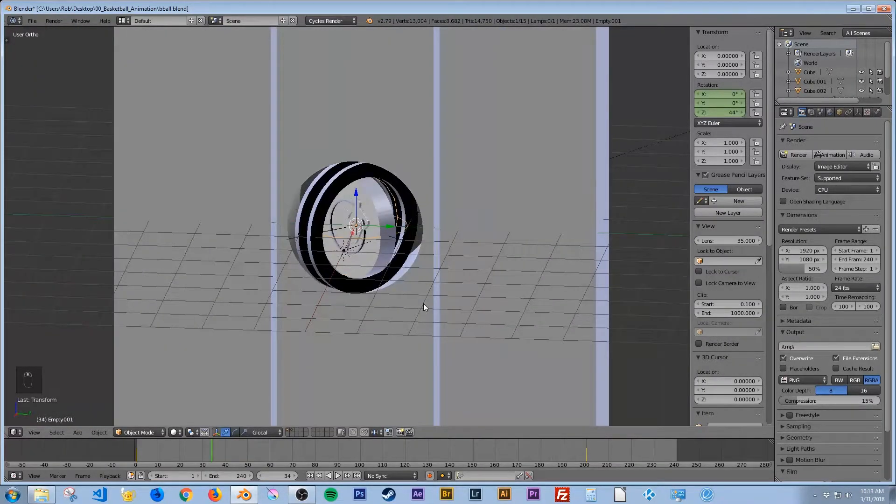
pyautogui.press('KP_7')
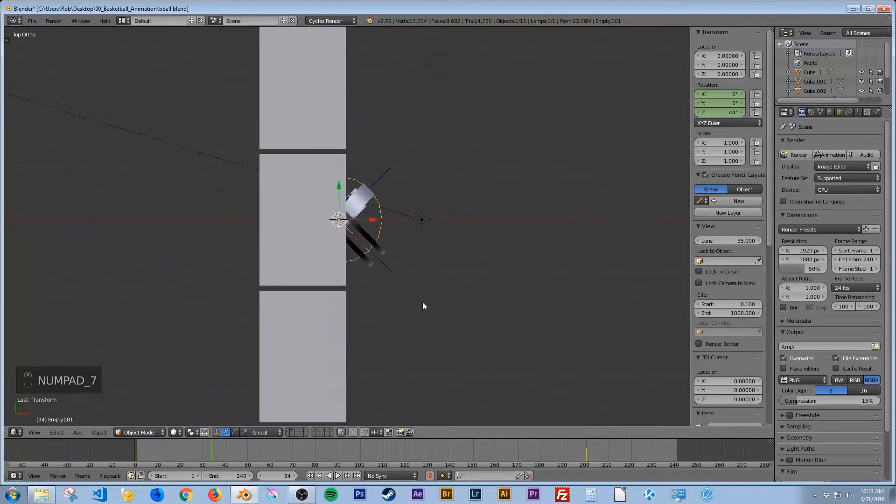
pyautogui.hotkey('shift', 'a')
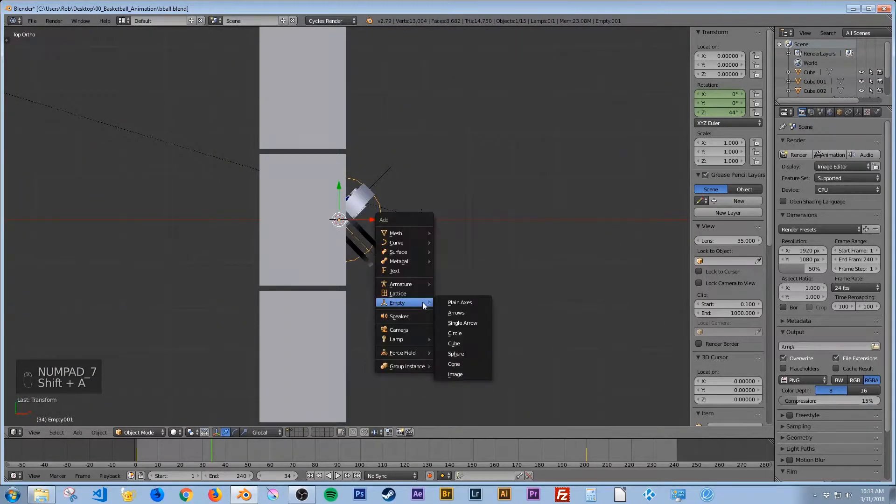
pyautogui.click(399, 330)
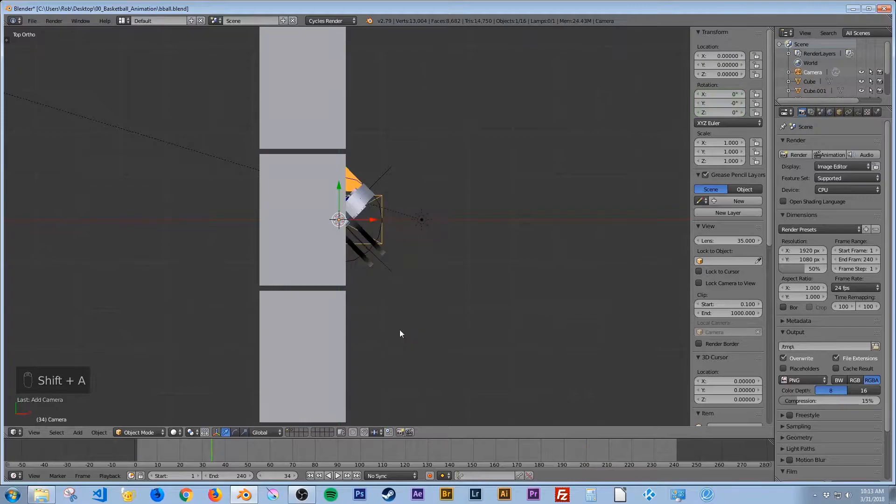
pyautogui.moveTo(367, 217); pyautogui.dragTo(584, 210)
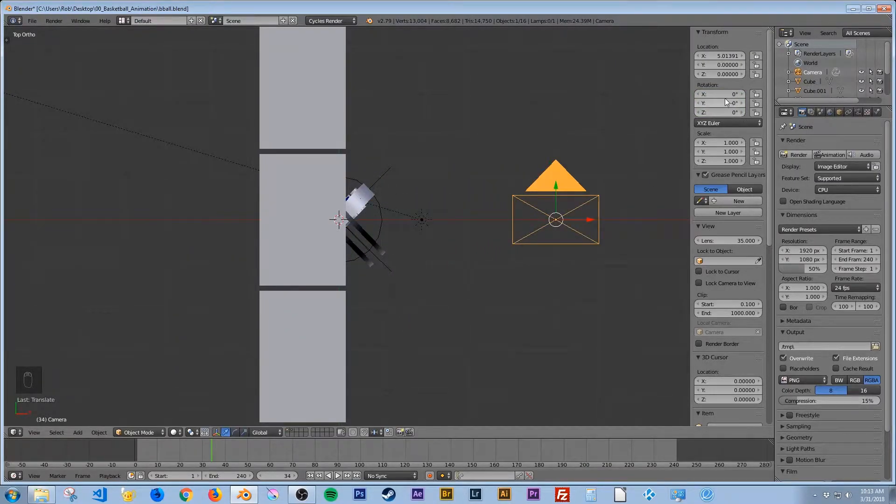
# Set the camera's rotation to X 90°, Y 0° and Z 90° so it faces the logo.
pyautogui.moveTo(710, 111)
pyautogui.mouseDown()
pyautogui.moveTo(728, 111)
pyautogui.moveTo(709, 112)
pyautogui.mouseUp()
pyautogui.click(714, 112)
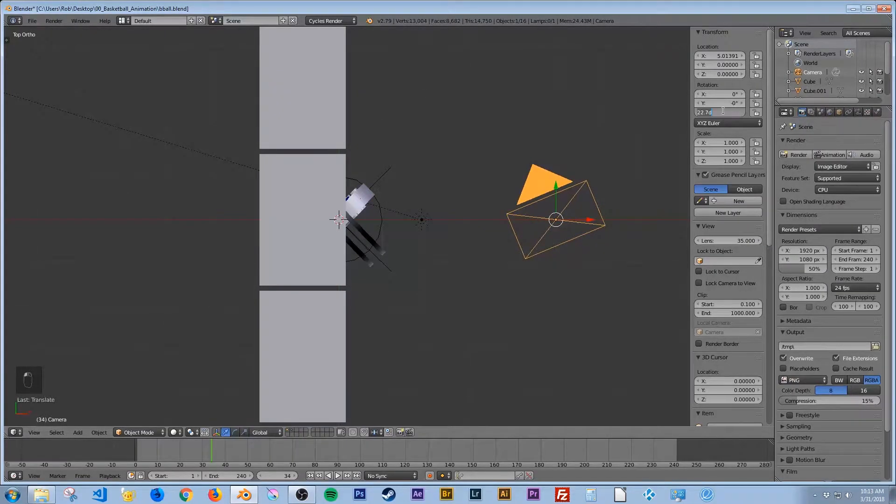
pyautogui.write('90')
pyautogui.press('Return')
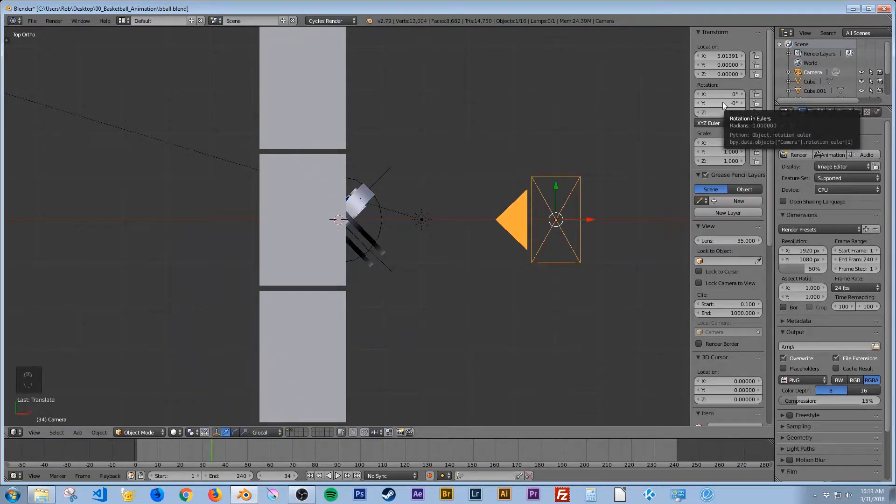
pyautogui.click(722, 102)
pyautogui.write('90')
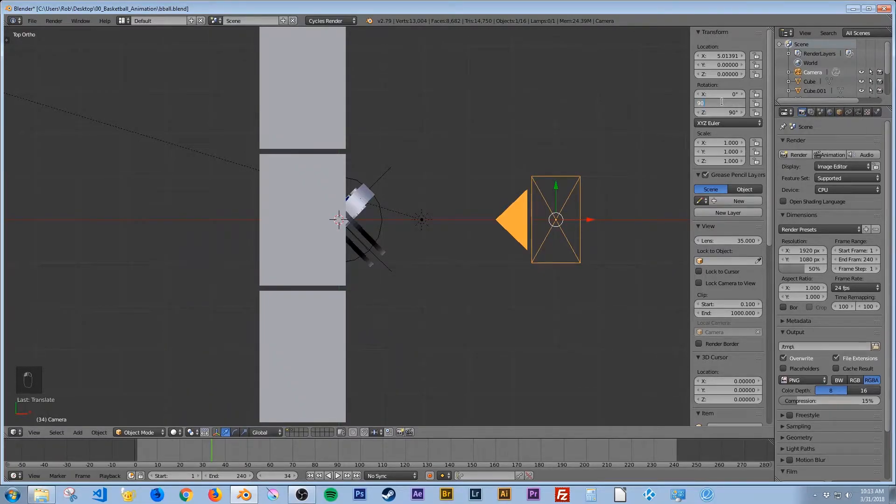
pyautogui.press('Return')
pyautogui.write('0')
pyautogui.press('Return')
pyautogui.write('90')
pyautogui.press('Return')
# Show the camera's lens settings and hide the transform properties in the 3D View.
pyautogui.moveTo(572, 196); pyautogui.dragTo(495, 223, button='middle')
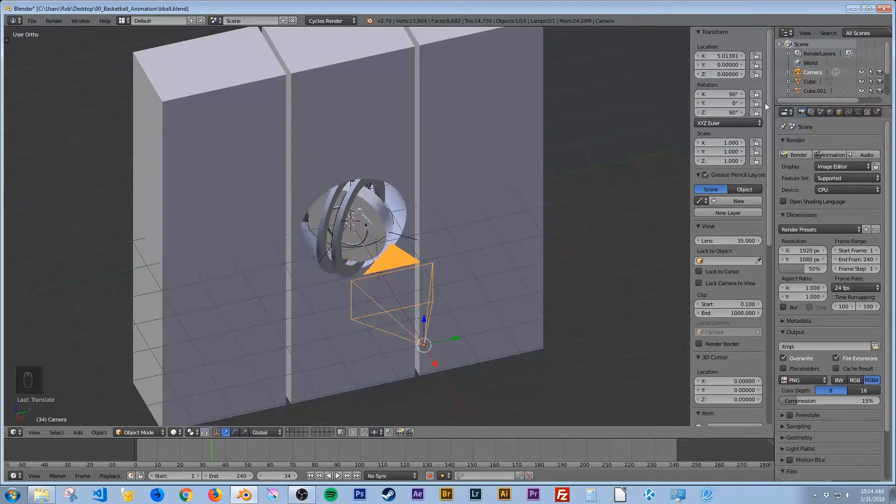
pyautogui.click(859, 112)
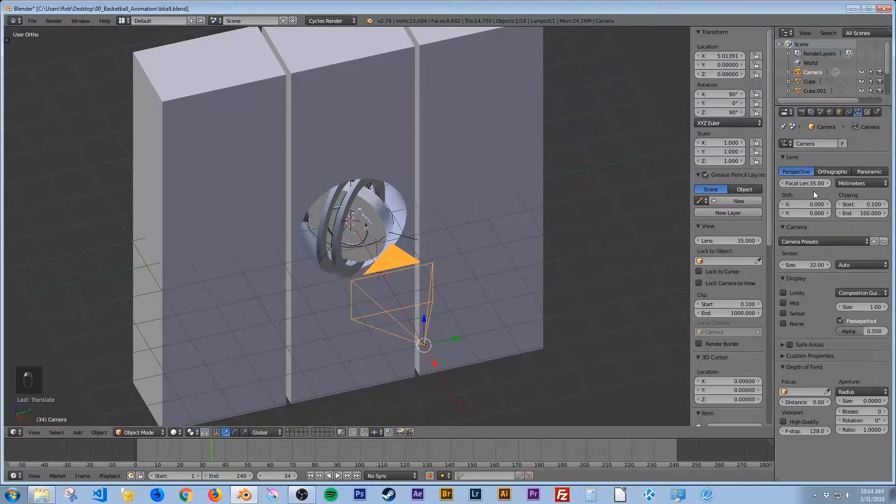
pyautogui.moveTo(446, 287); pyautogui.dragTo(430, 293, button='middle')
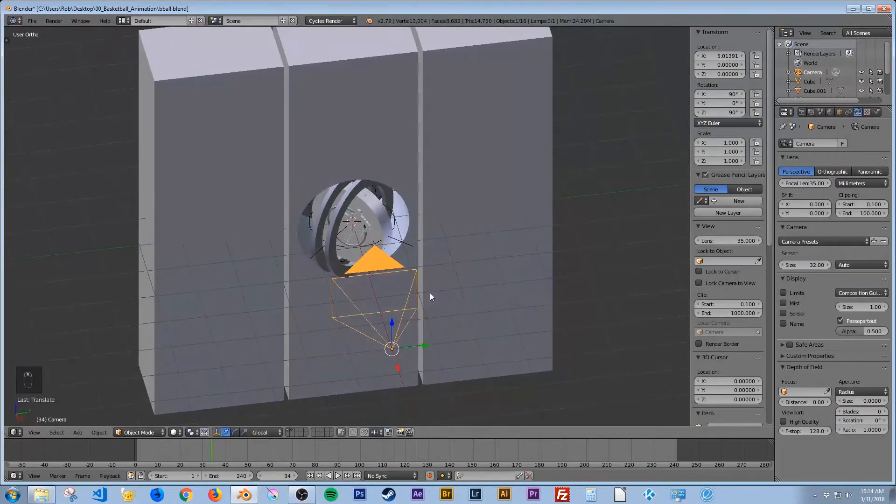
pyautogui.press('n')
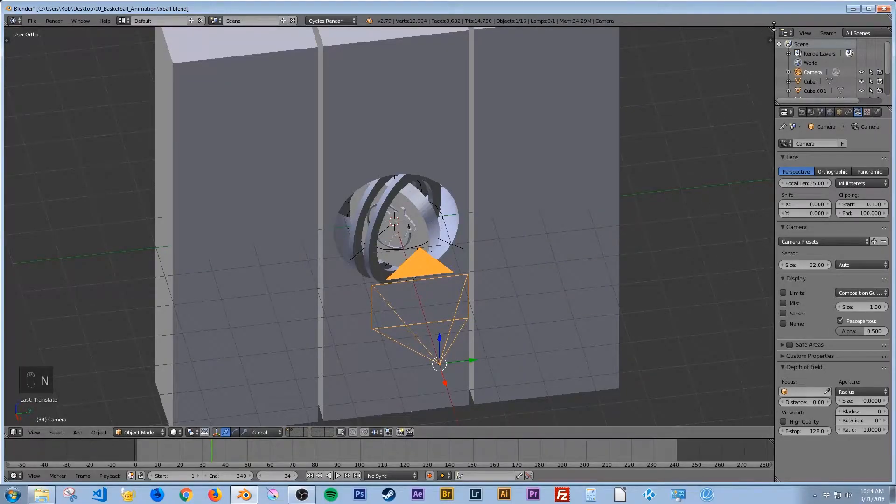
# Split the 3D View in two with one side looking through the camera, and go to the first frame.
pyautogui.moveTo(772, 30); pyautogui.dragTo(402, 117)
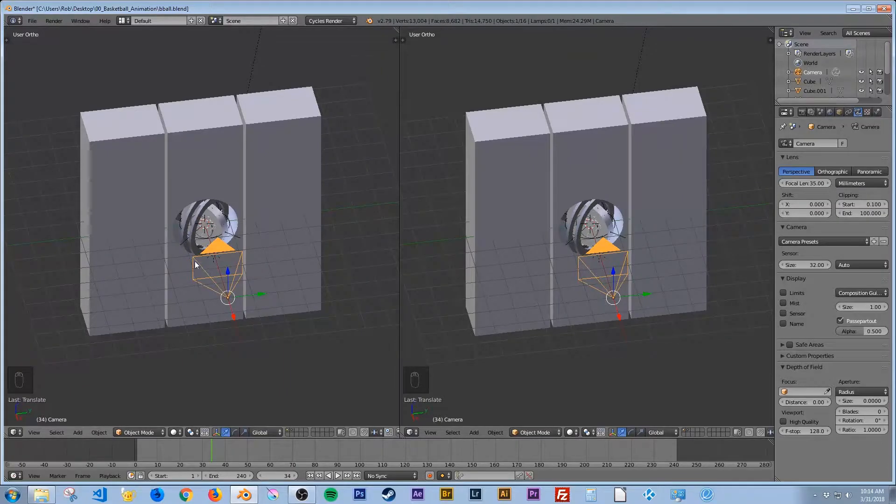
pyautogui.press('KP_0')
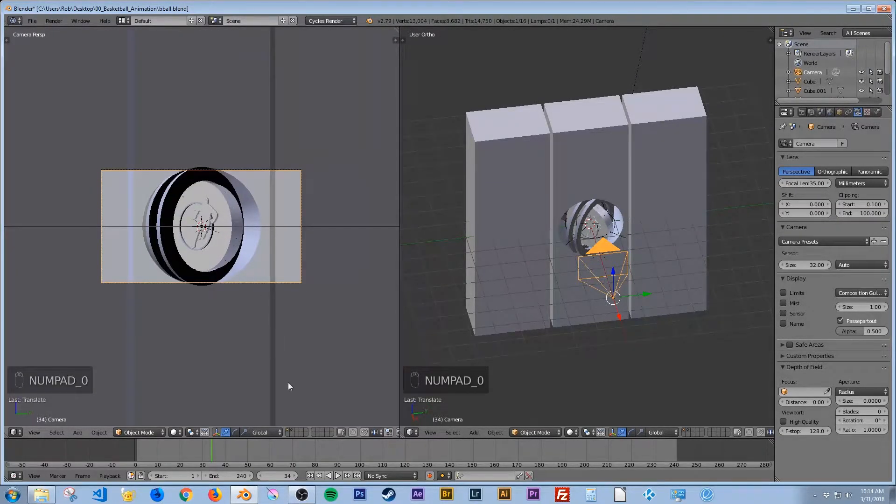
pyautogui.click(310, 476)
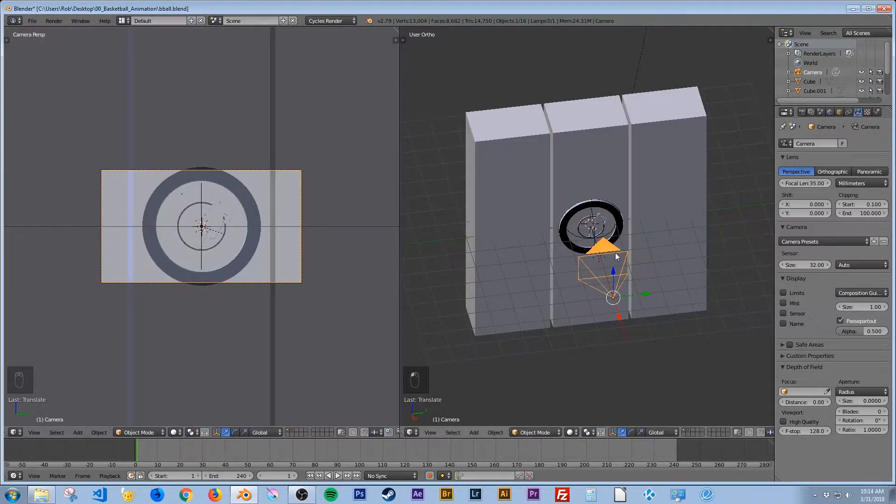
# Move the camera close to the logo using top and front views, to about X 1.33, Y 0.22 and Z 0.54.
pyautogui.press('KP_7')
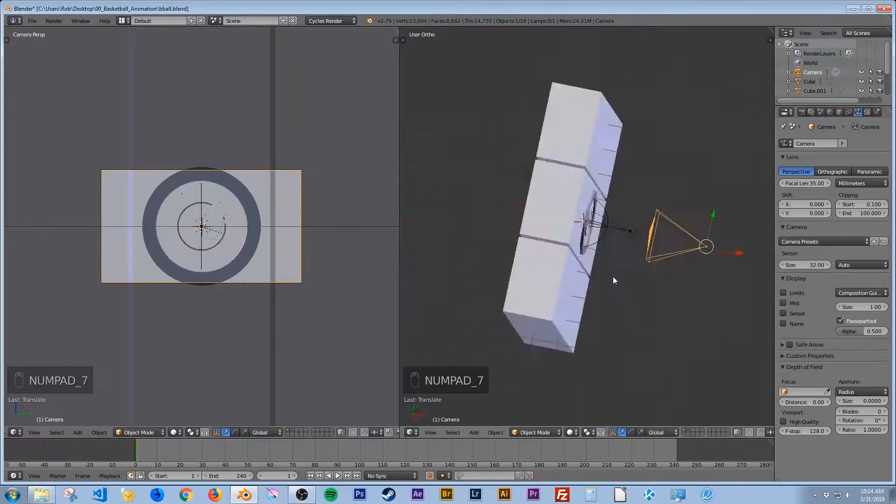
pyautogui.moveTo(740, 223); pyautogui.dragTo(645, 229)
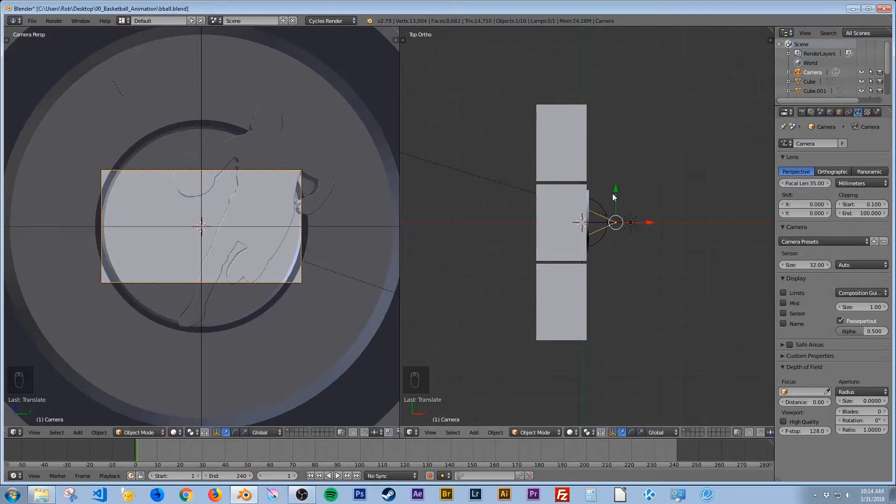
pyautogui.moveTo(616, 193)
pyautogui.mouseDown()
pyautogui.moveTo(619, 180)
pyautogui.moveTo(607, 186)
pyautogui.mouseUp()
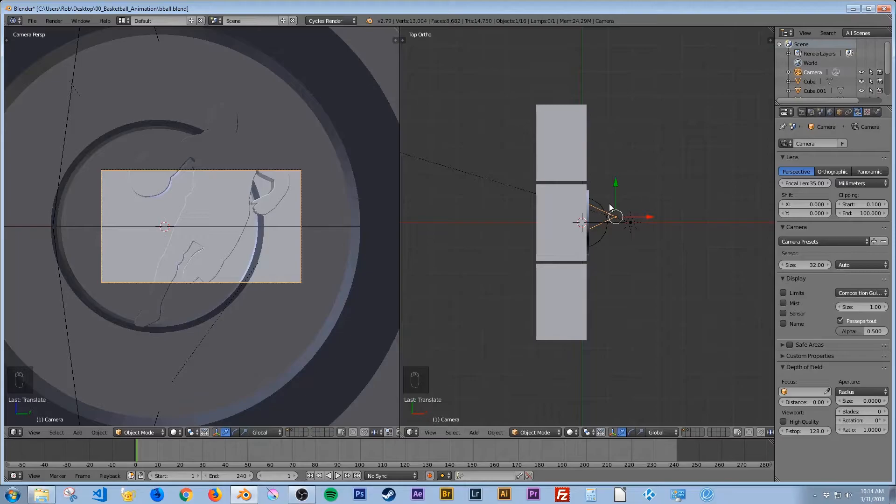
pyautogui.press('KP_1')
pyautogui.moveTo(617, 207); pyautogui.dragTo(618, 190)
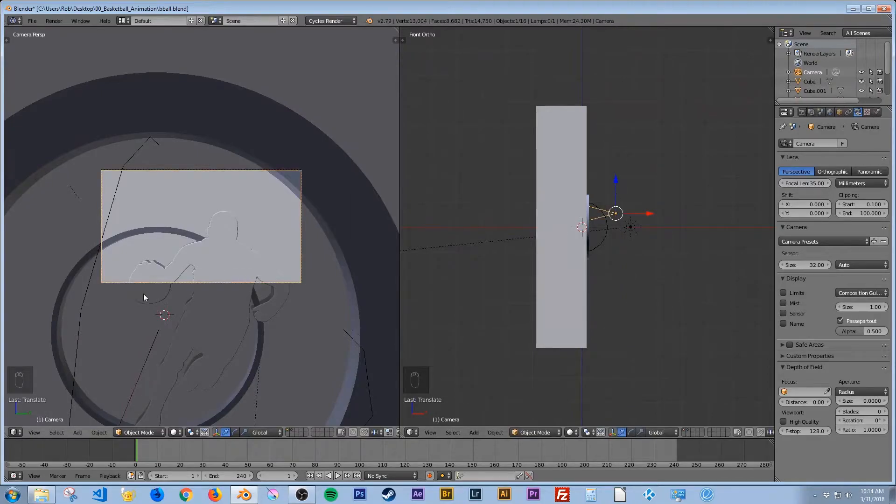
# Rotate the camera slightly in top view, to a Z rotation of about 91.1°.
pyautogui.press('KP_7')
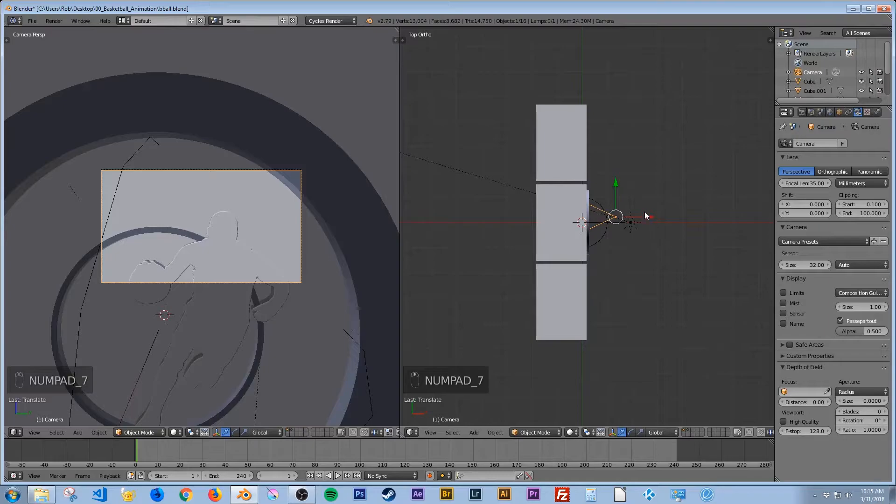
pyautogui.press('r')
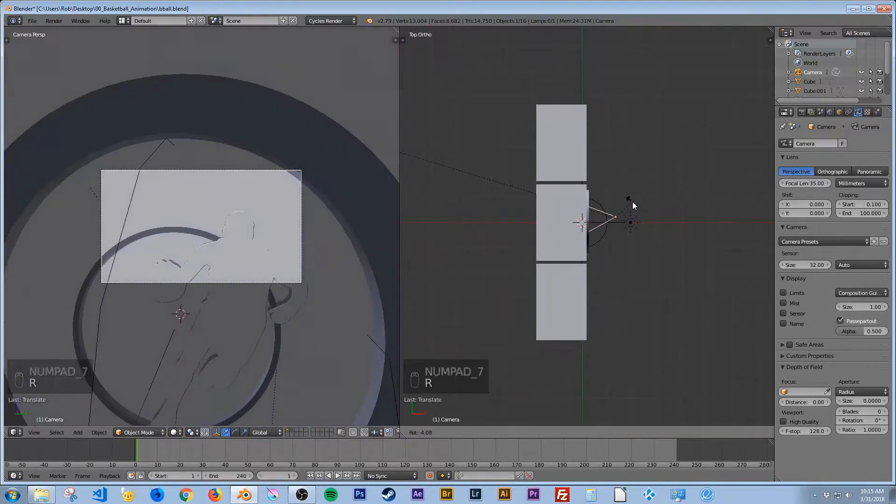
pyautogui.click(630, 205)
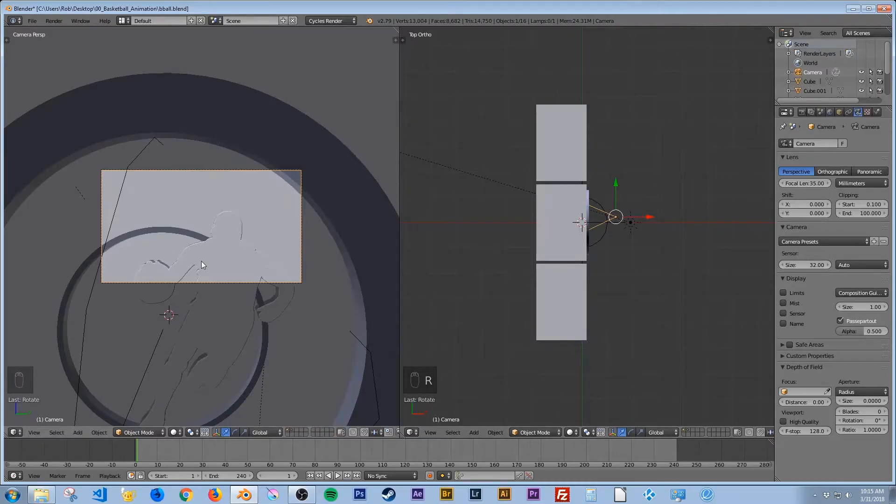
# Merge the two 3D Views into a single camera view and show its transform properties.
pyautogui.scroll(1, 210, 253)
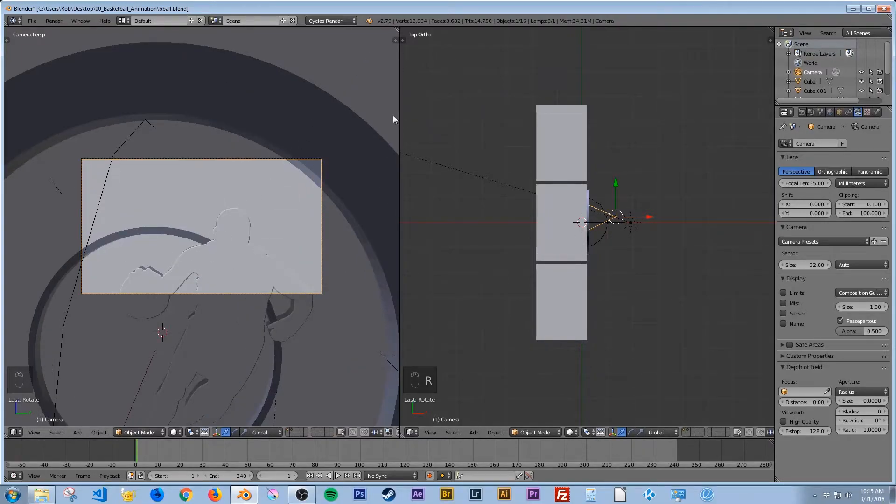
pyautogui.hotkey('ctrl', 'Up')
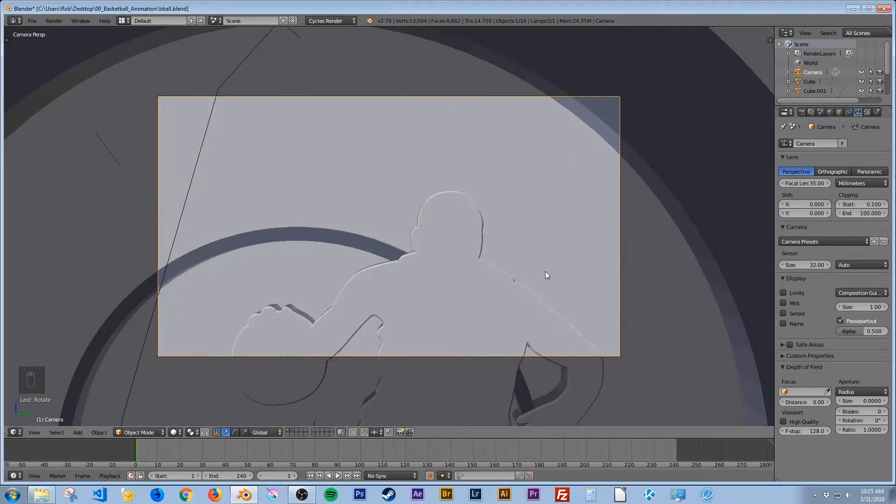
pyautogui.press('n')
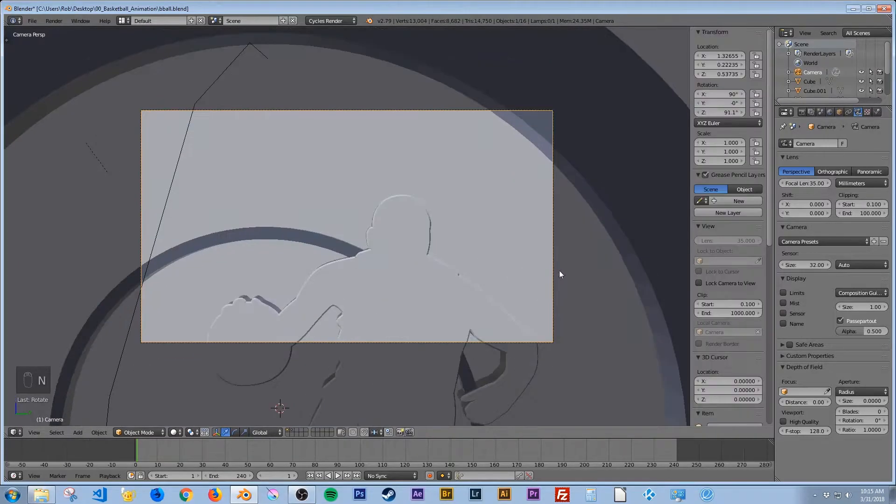
# Lock the camera to the view, reframe the player from about X 1.58, Y 0.31, Z 0.40, unlock it and preview the shot rendered.
pyautogui.click(719, 282)
pyautogui.moveTo(371, 280); pyautogui.dragTo(361, 223, button='middle')
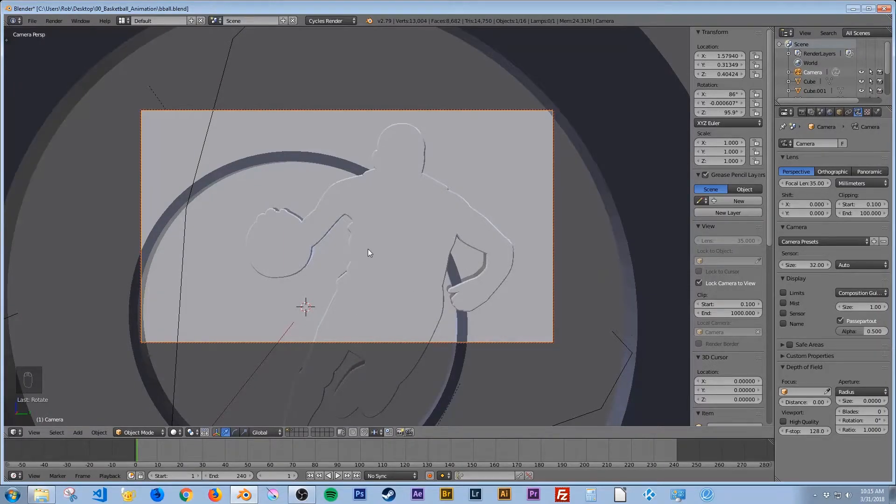
pyautogui.click(699, 283)
pyautogui.hotkey('shift', 'z')
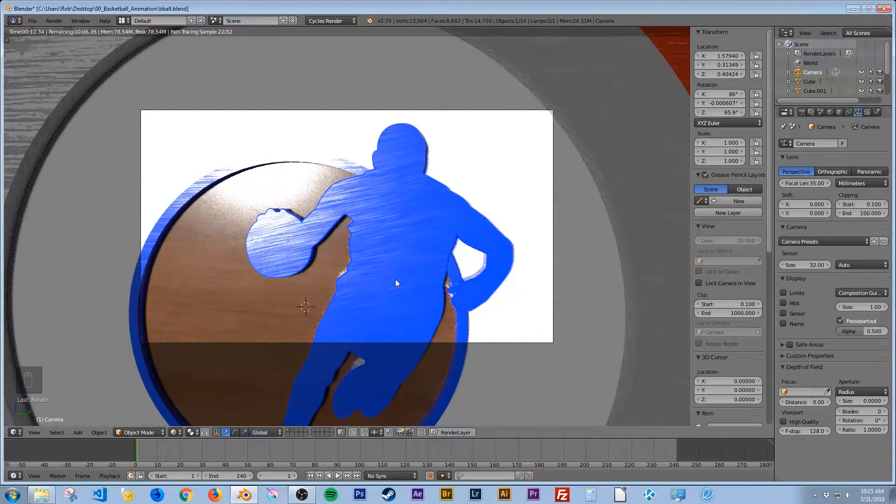
pyautogui.hotkey('shift', 'z')
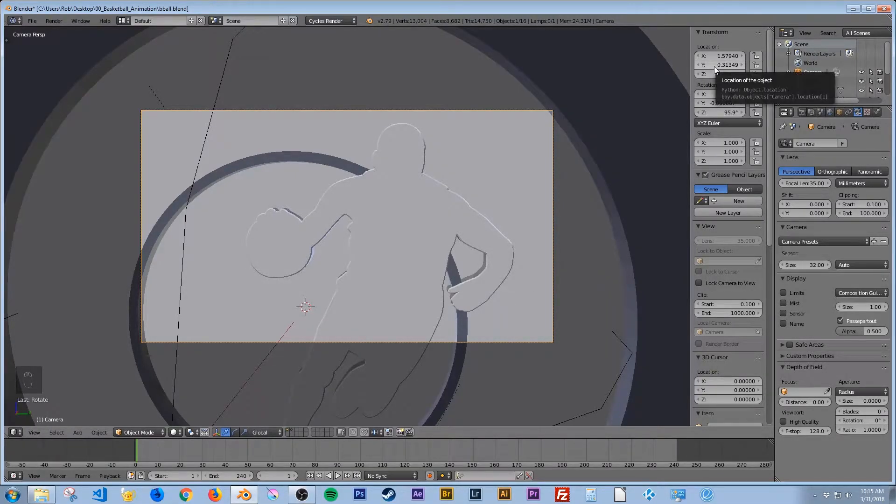
# Keyframe the camera's location and rotation at frame 1 and save the file over the existing one.
pyautogui.press('i')
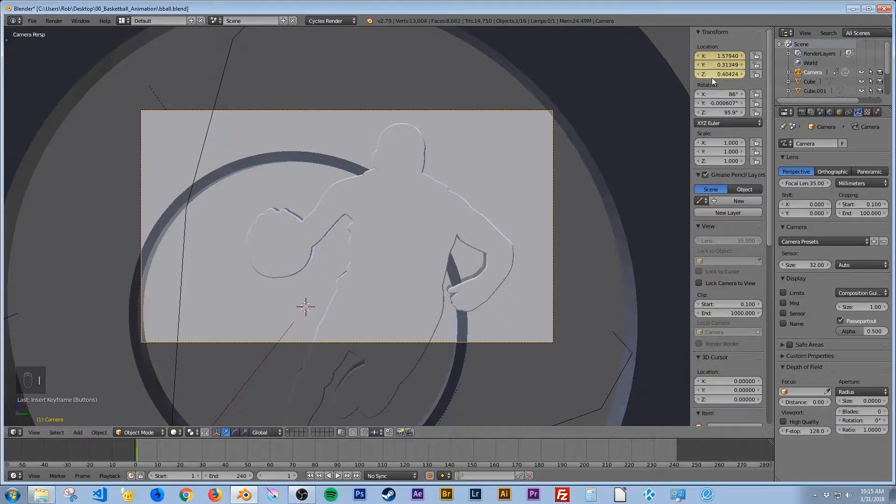
pyautogui.press('i')
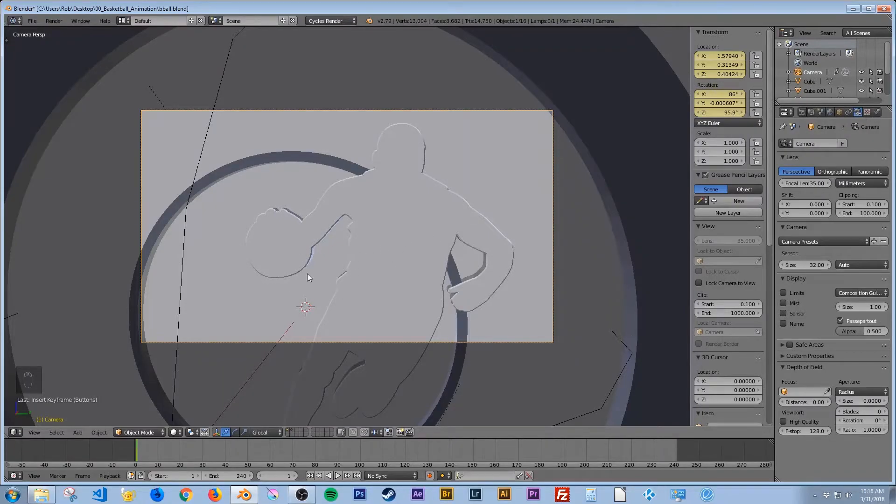
pyautogui.hotkey('ctrl', 's')
pyautogui.click(333, 280)
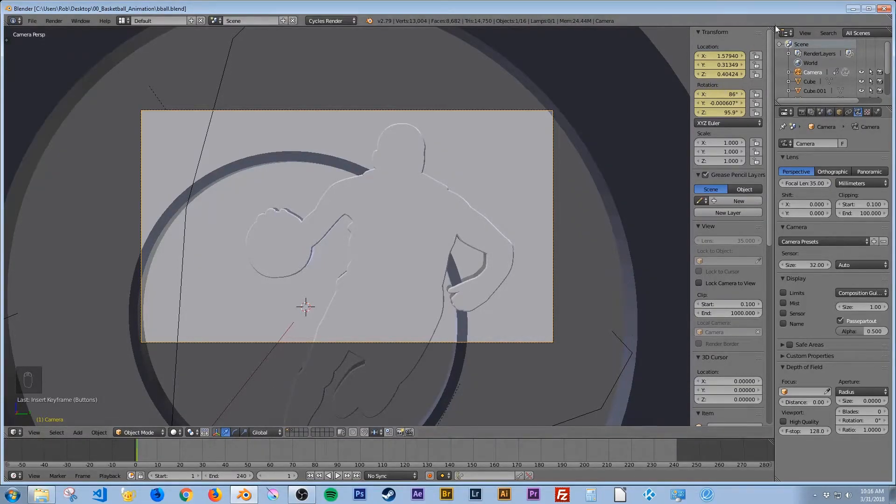
# Split the 3D View in two and show the second view from the top without its transform properties.
pyautogui.moveTo(775, 25); pyautogui.dragTo(445, 177)
pyautogui.press('n')
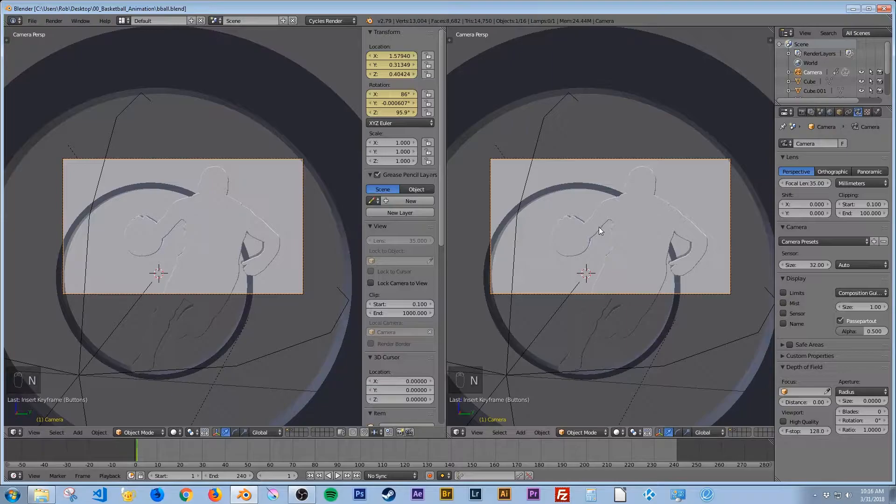
pyautogui.press('KP_7')
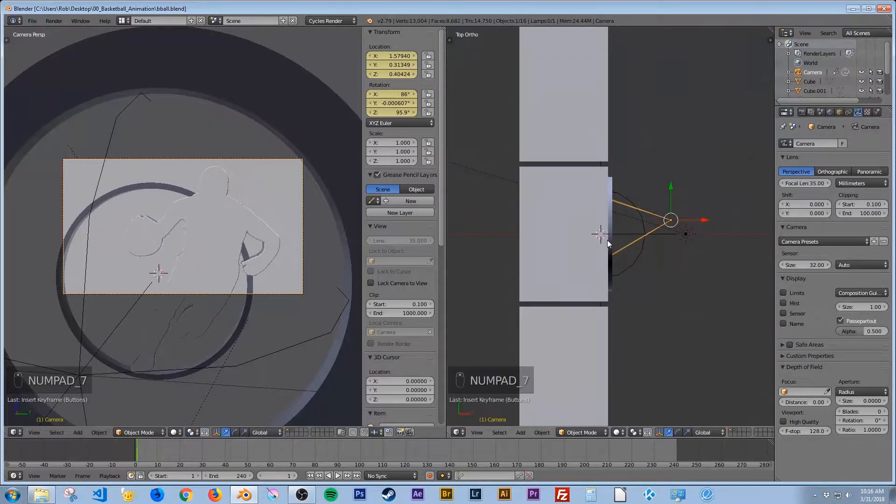
# Scrub the timeline to inspect the spinning logo and set the current frame to 120.
pyautogui.moveTo(260, 452); pyautogui.dragTo(356, 453)
pyautogui.click(278, 476)
pyautogui.write('1')
pyautogui.press('Return')
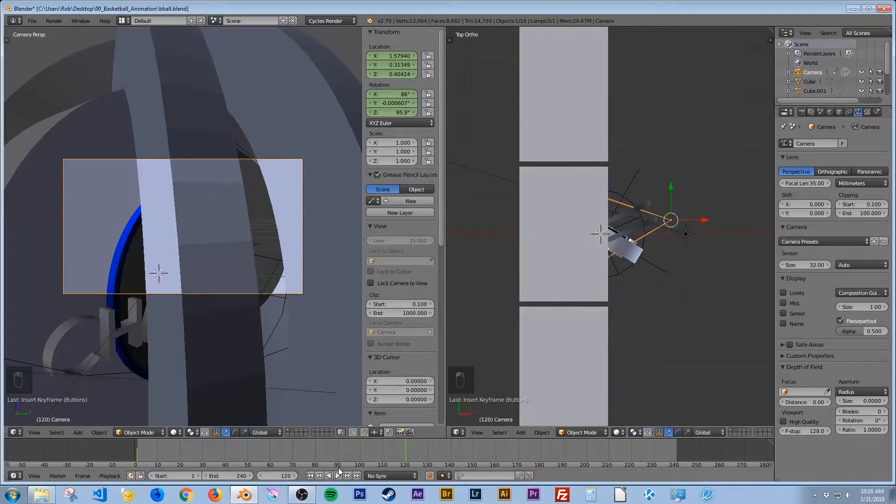
# Set the current frame to 240 and merge the 3D Views back into one camera view.
pyautogui.click(273, 477)
pyautogui.write('24')
pyautogui.press('Return')
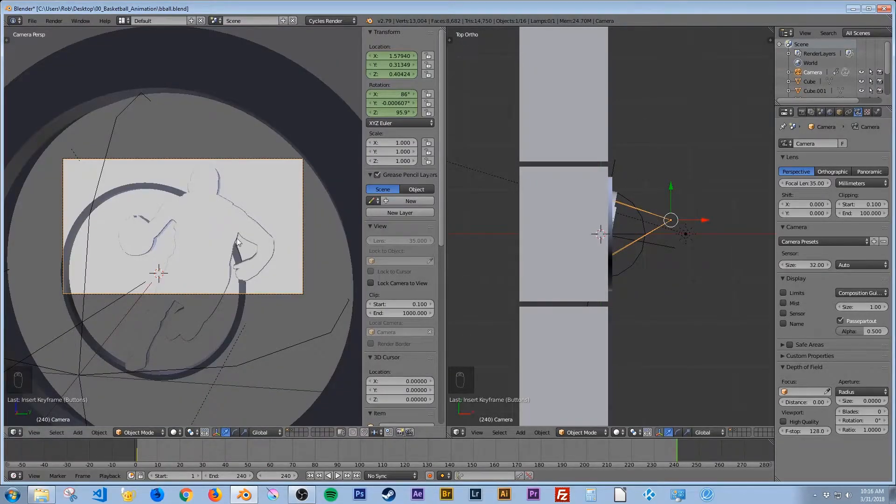
pyautogui.moveTo(442, 29); pyautogui.dragTo(503, 36)
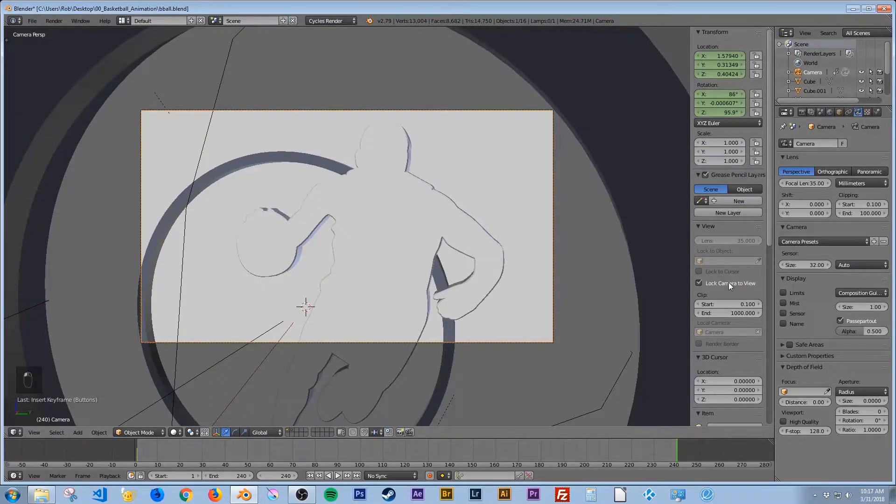
# Lock the camera to the view, pull it back and orbit it to frame the whole logo from about X 7.20, Y 1.38, Z -0.64.
pyautogui.scroll(-6, 370, 254)
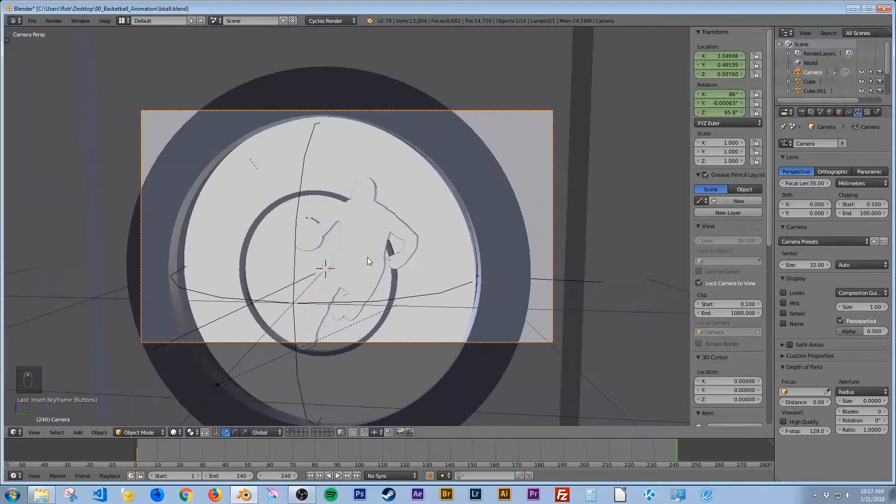
pyautogui.scroll(-5, 369, 262)
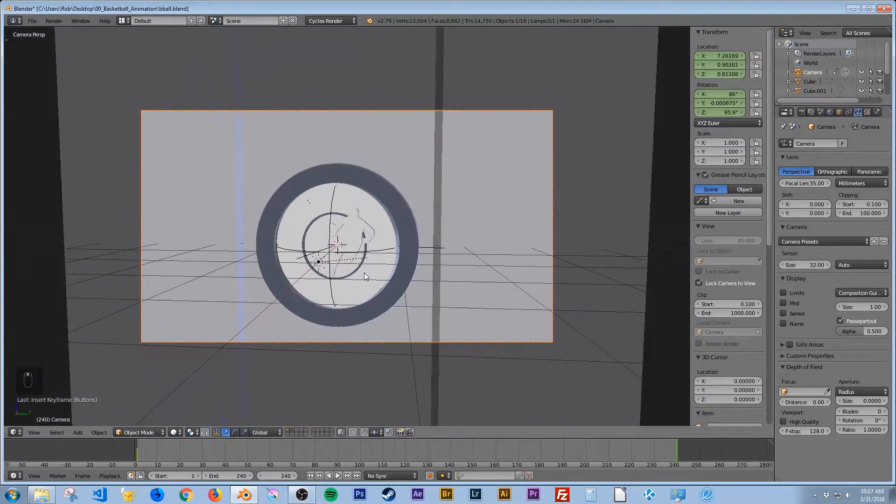
pyautogui.moveTo(371, 254)
pyautogui.mouseDown(button='middle')
pyautogui.moveTo(374, 272)
pyautogui.moveTo(397, 258)
pyautogui.moveTo(382, 282)
pyautogui.moveTo(363, 281)
pyautogui.moveTo(367, 268)
pyautogui.mouseUp(button='middle')
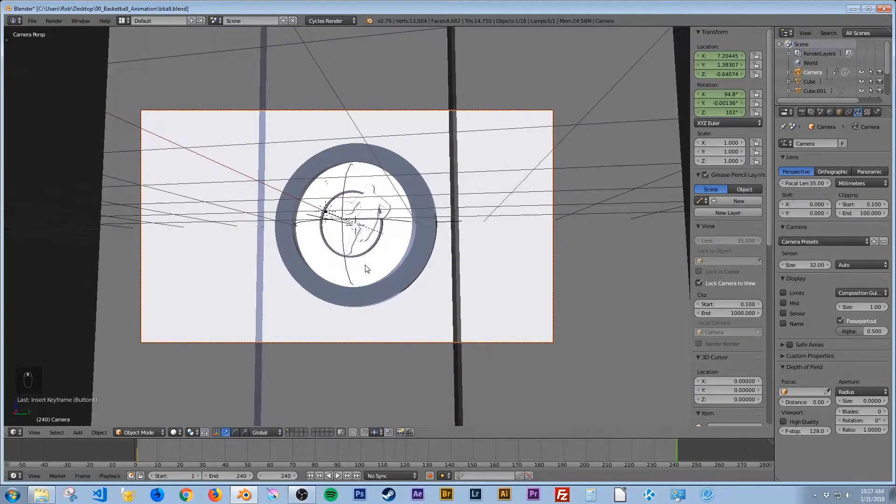
# Refine the camera in rendered preview to about X 7.02, Y 2.05, Z -0.77 with rotation X 96°, Z 107°, and unlock it from the view.
pyautogui.hotkey('shift', 'z')
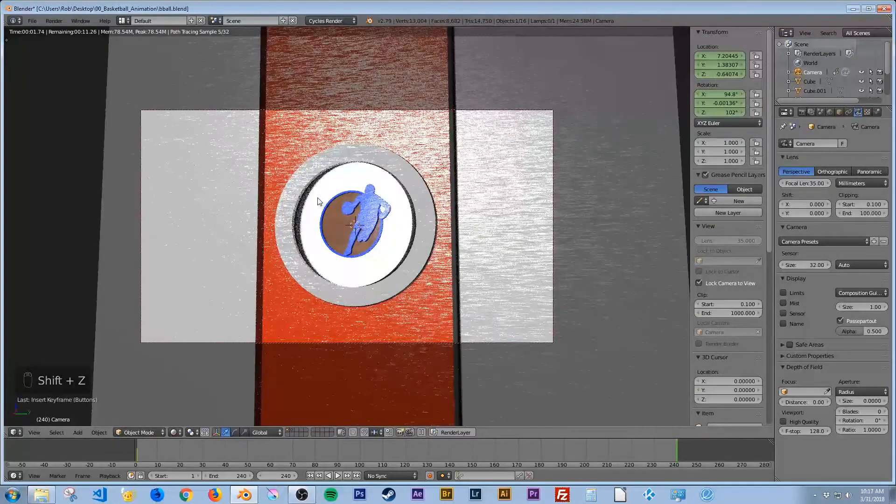
pyautogui.moveTo(342, 245); pyautogui.dragTo(335, 243, button='middle')
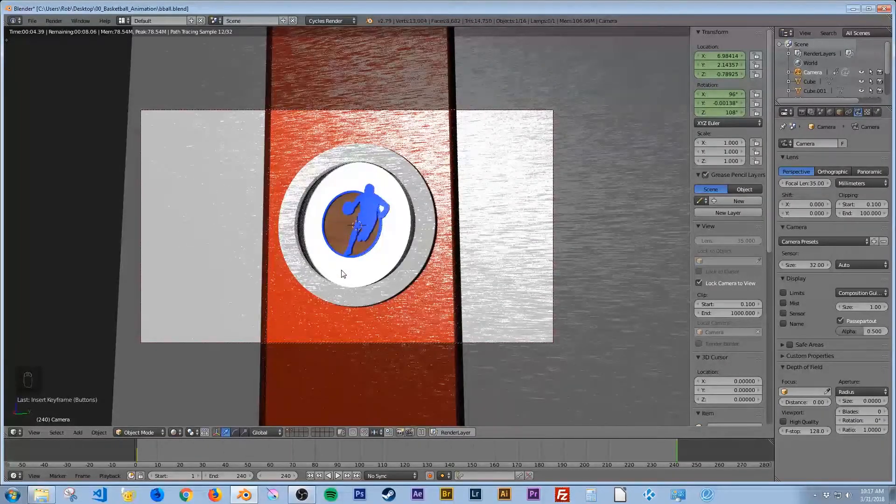
pyautogui.moveTo(341, 274); pyautogui.dragTo(333, 279, button='middle')
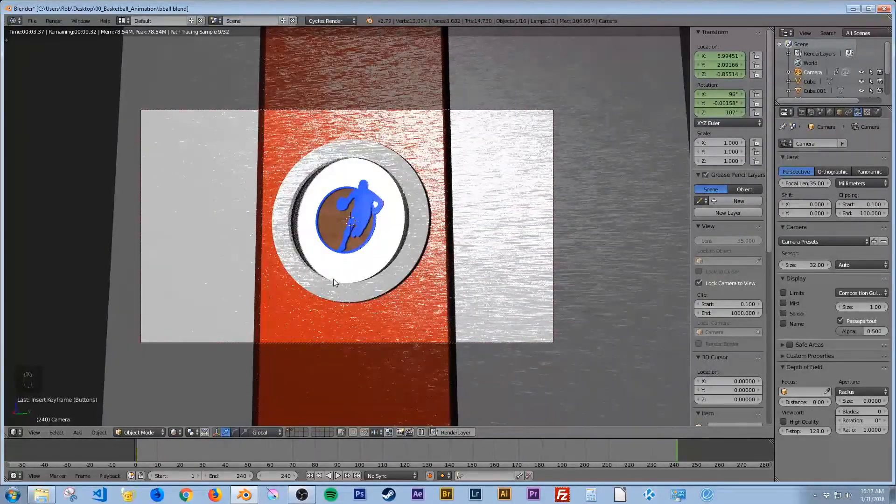
pyautogui.keyDown('shift'); pyautogui.moveTo(333, 279); pyautogui.dragTo(336, 284, button='middle'); pyautogui.keyUp('shift')
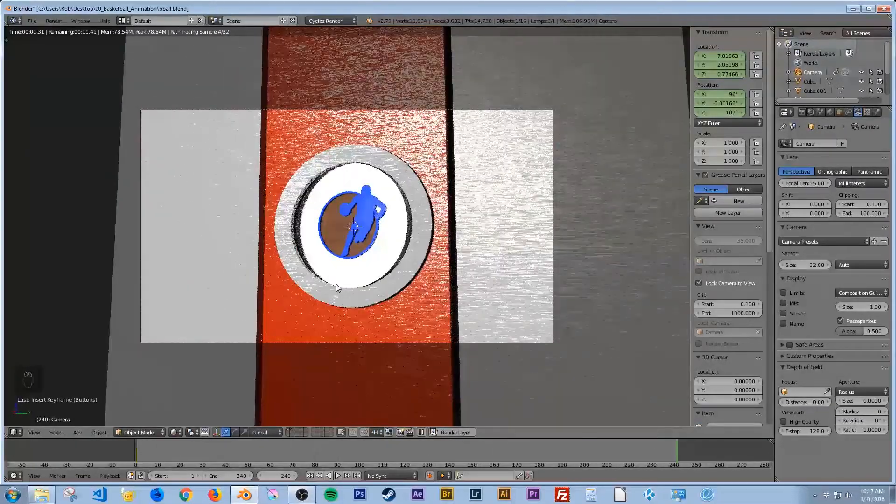
pyautogui.hotkey('shift', 'z')
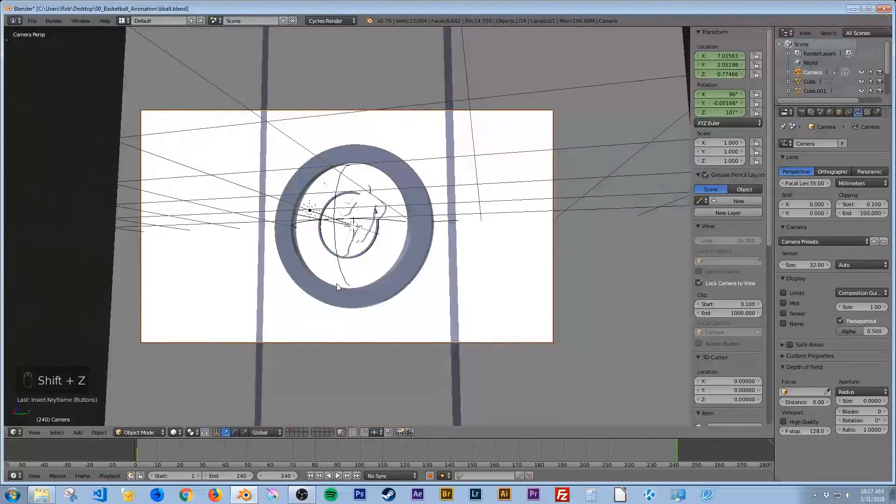
pyautogui.click(723, 283)
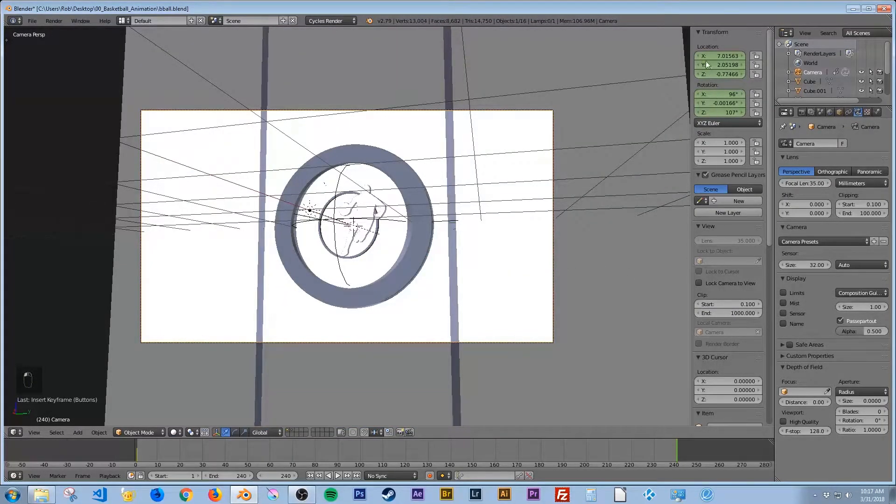
# Keyframe the camera's location and rotation at frame 240 and play the animation from the first frame.
pyautogui.press('i')
pyautogui.press('i')
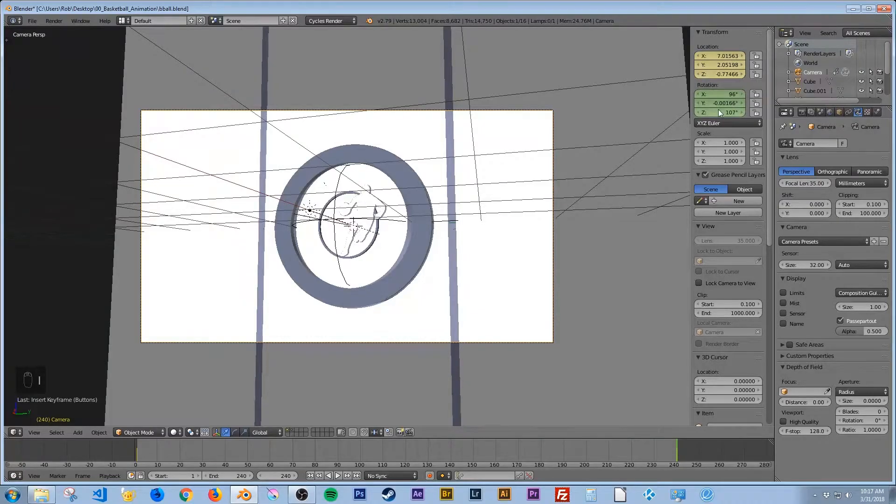
pyautogui.click(310, 475)
pyautogui.click(338, 475)
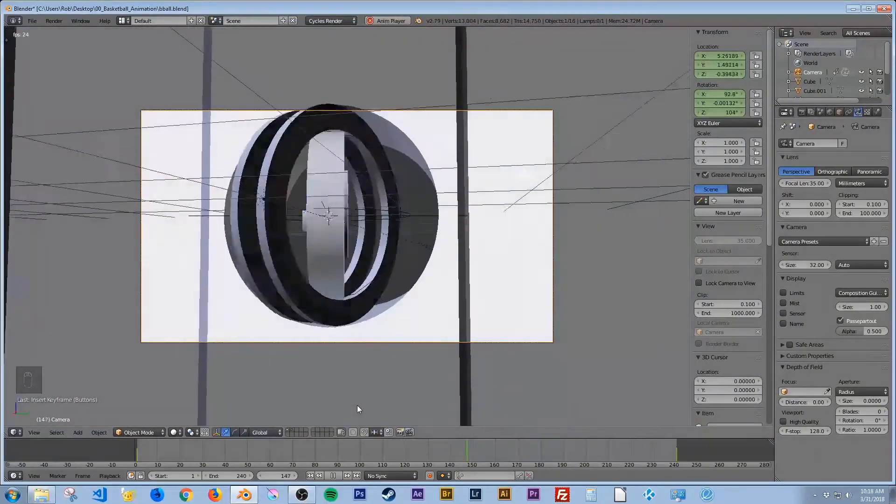
# At frame 60, pull the camera back to about X 4.61, Y 0.54, Z 0.26 and keyframe its location and rotation.
pyautogui.click(333, 475)
pyautogui.click(141, 454)
pyautogui.hotkey('alt', 'a')
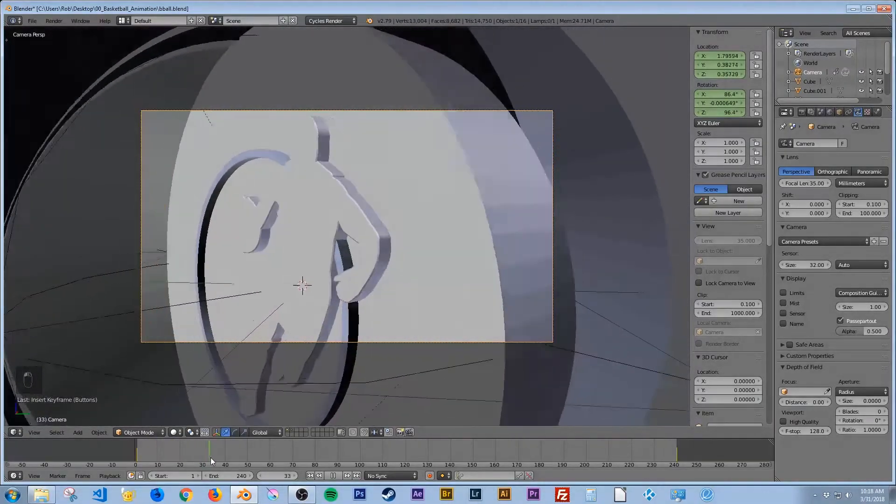
pyautogui.moveTo(212, 457); pyautogui.dragTo(270, 458)
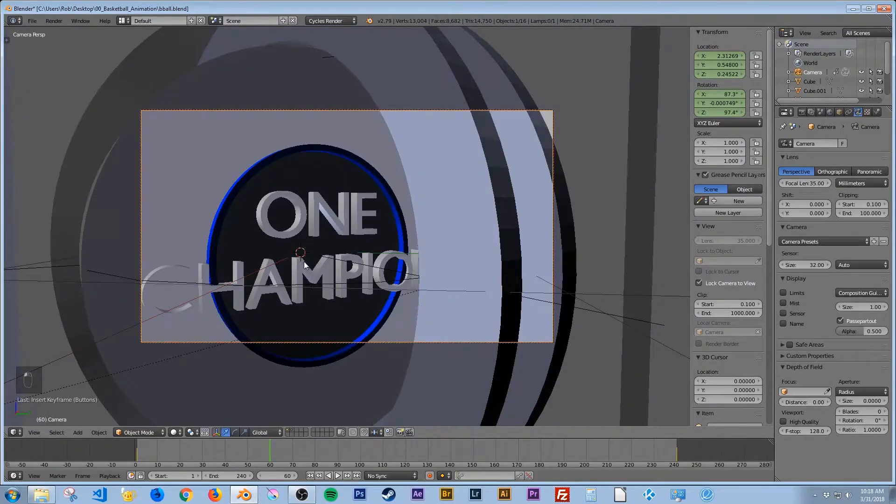
pyautogui.scroll(-3, 299, 268)
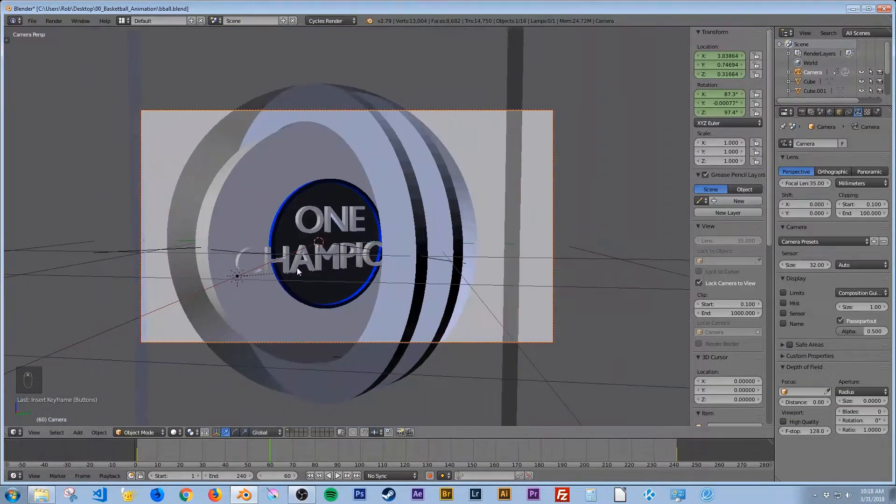
pyautogui.scroll(-1, 305, 260)
pyautogui.keyDown('shift'); pyautogui.moveTo(306, 260); pyautogui.dragTo(338, 251, button='middle'); pyautogui.keyUp('shift')
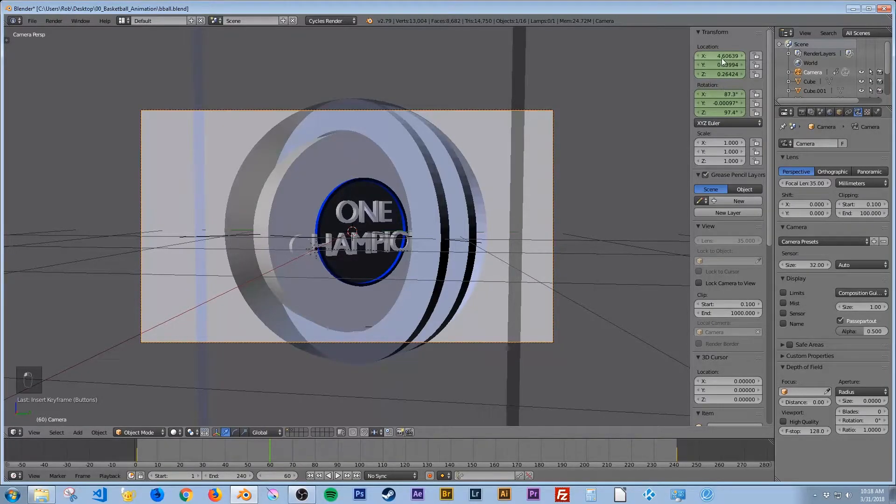
pyautogui.press('i')
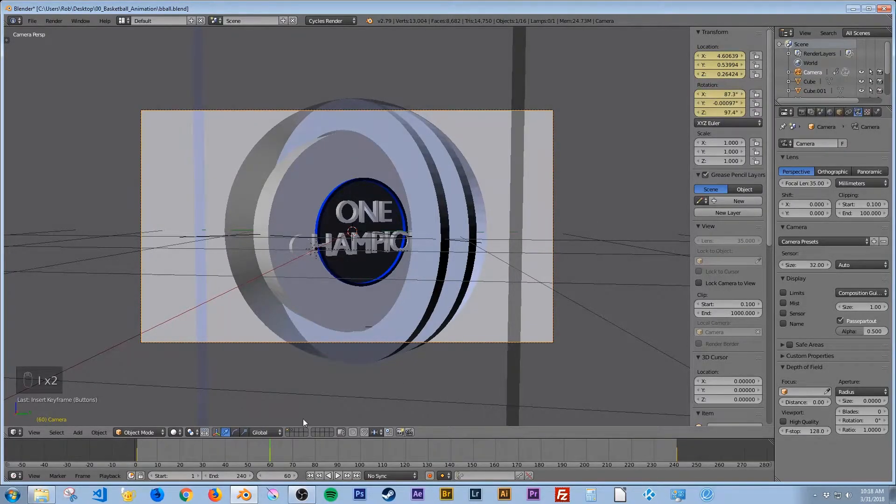
# Play the animation from the first frame to review the camera move with its frame 60 keyframe.
pyautogui.click(310, 475)
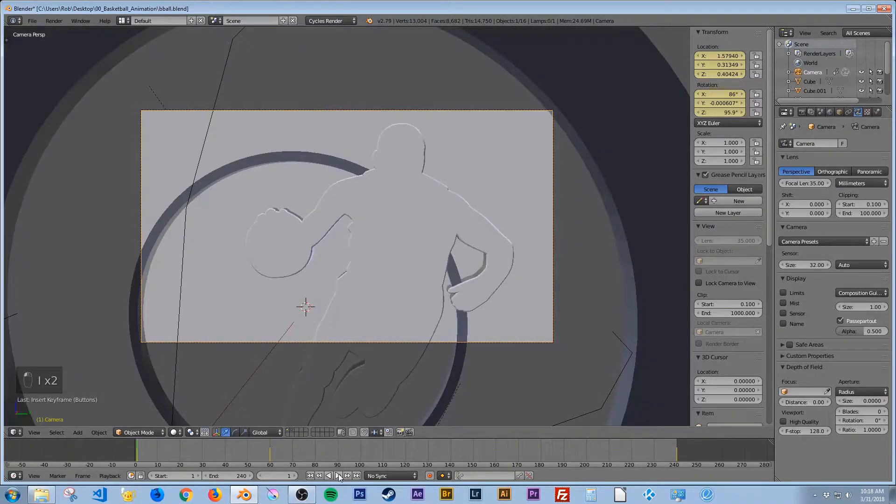
pyautogui.click(338, 474)
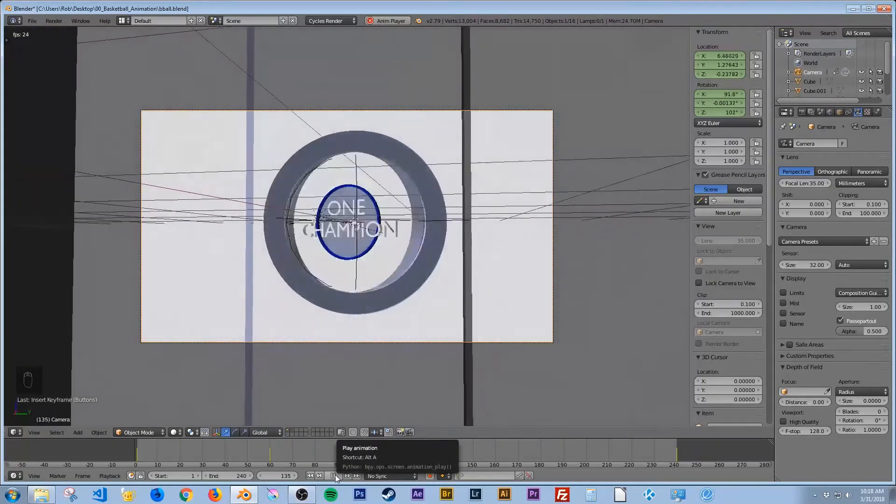
pyautogui.click(335, 475)
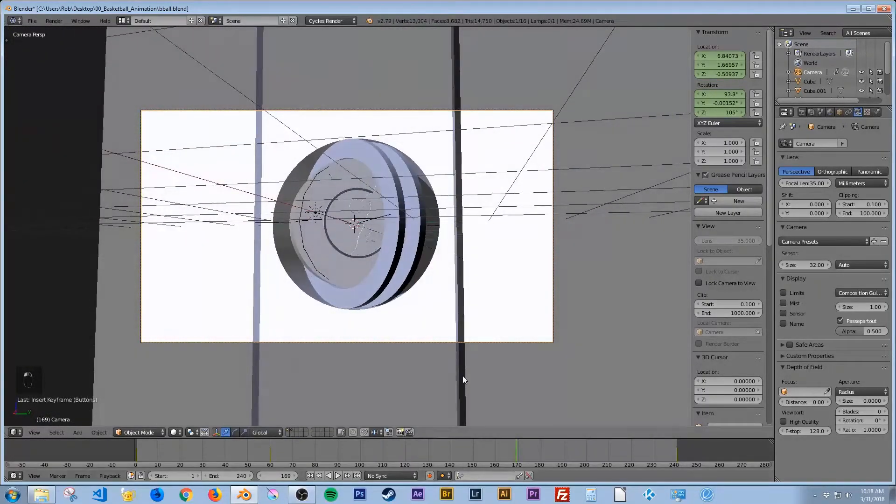
# Split the 3D View in two, show the Dope Sheet in one half and deselect all keyframes.
pyautogui.press('n')
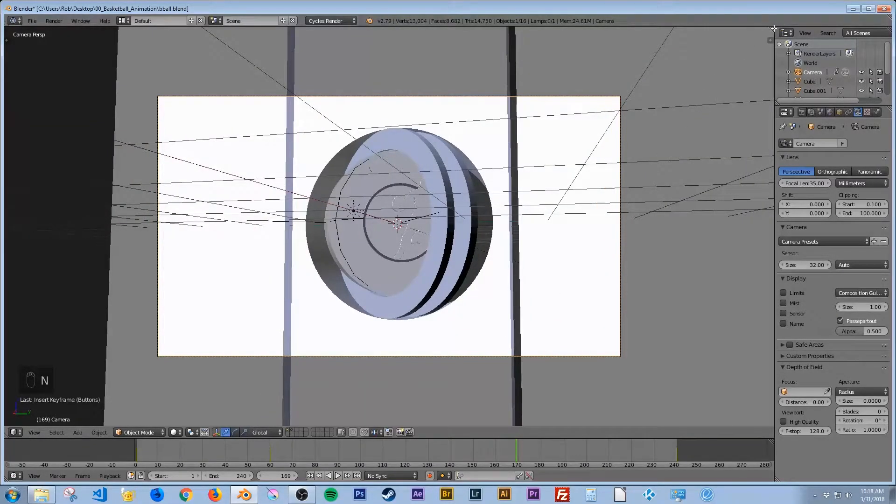
pyautogui.moveTo(771, 29); pyautogui.dragTo(418, 117)
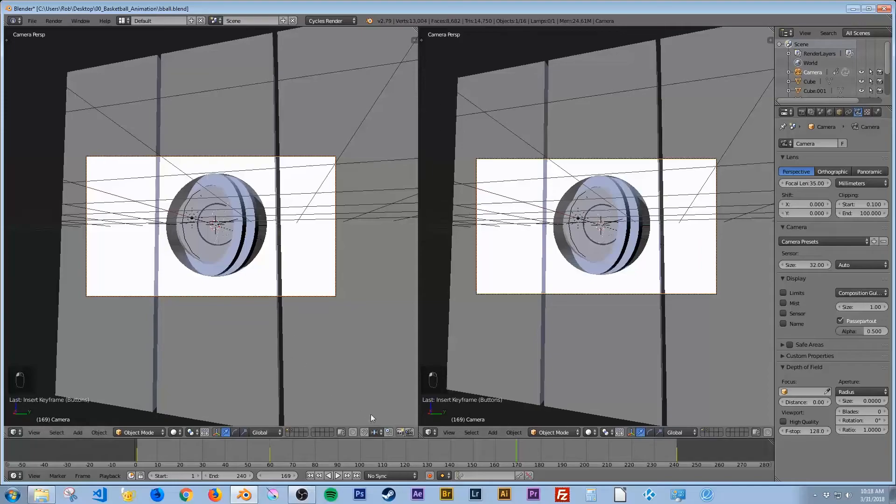
pyautogui.click(436, 432)
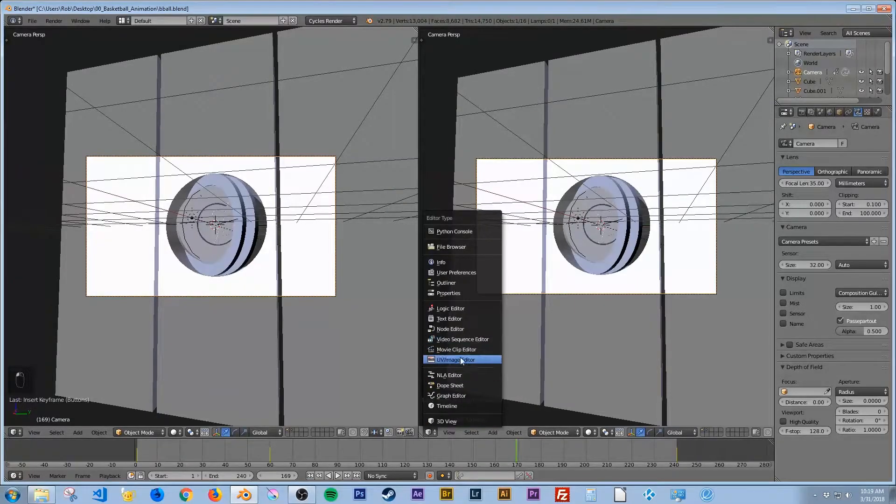
pyautogui.click(465, 386)
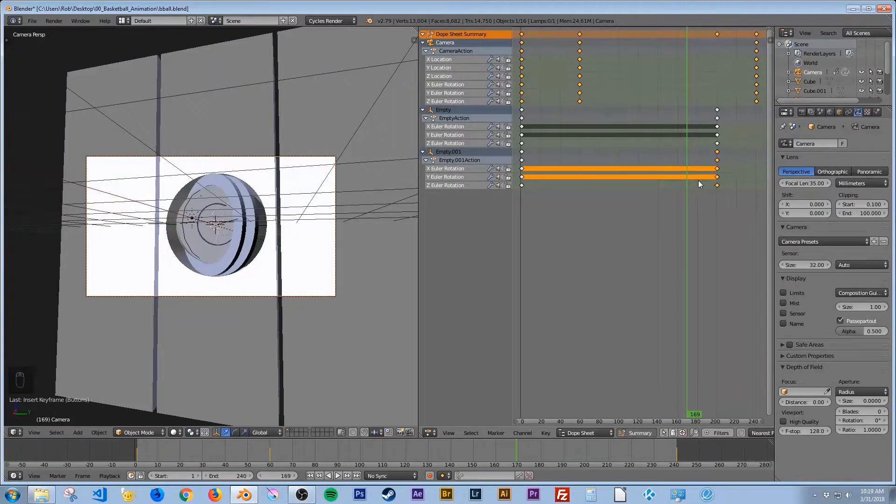
pyautogui.press('a')
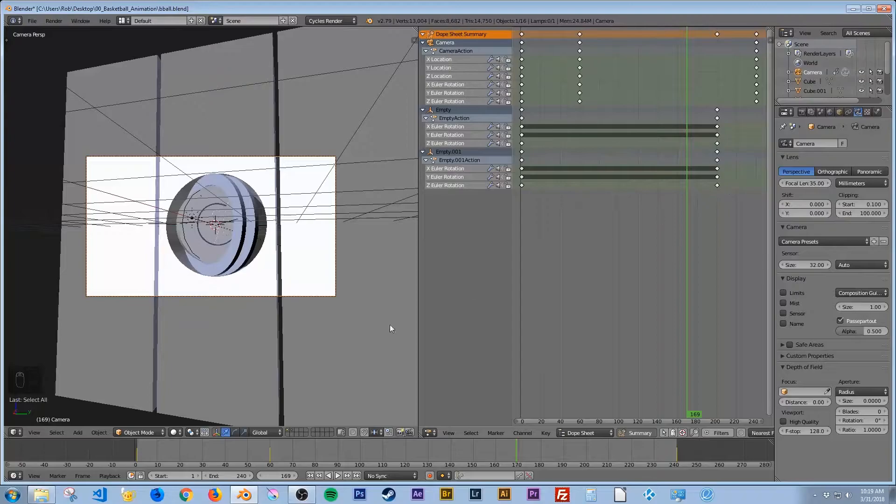
# Select the camera's keyframes at frame 60 and move them to frame 100.
pyautogui.moveTo(231, 450); pyautogui.dragTo(270, 445)
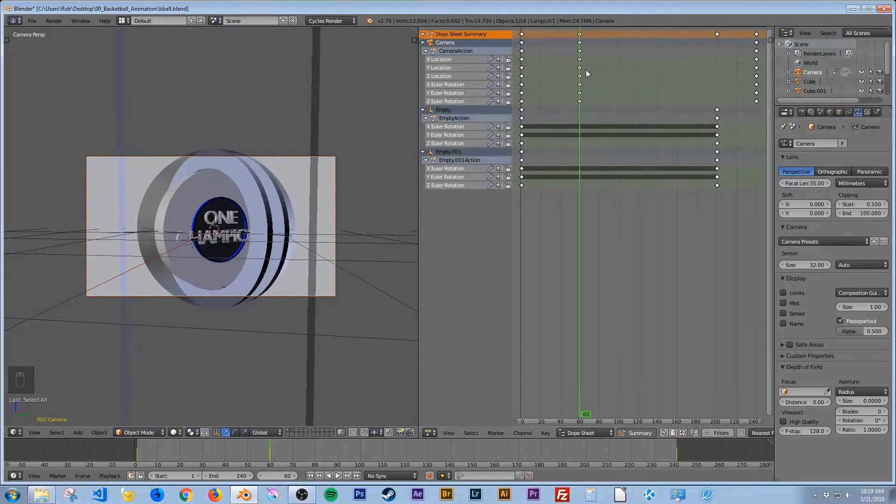
pyautogui.press('b')
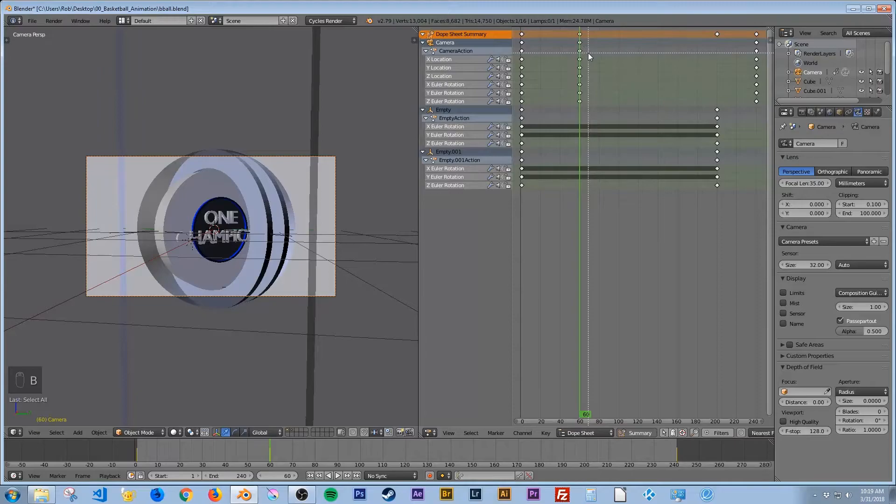
pyautogui.moveTo(589, 55); pyautogui.dragTo(560, 102)
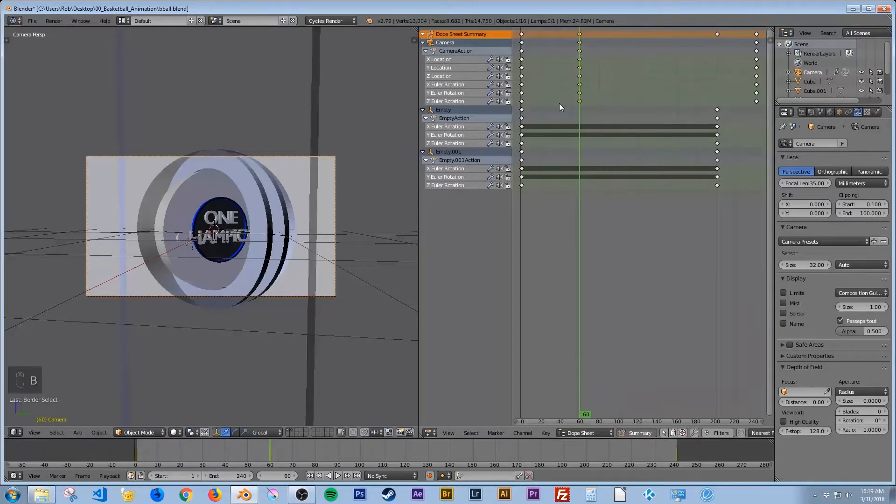
pyautogui.press('g')
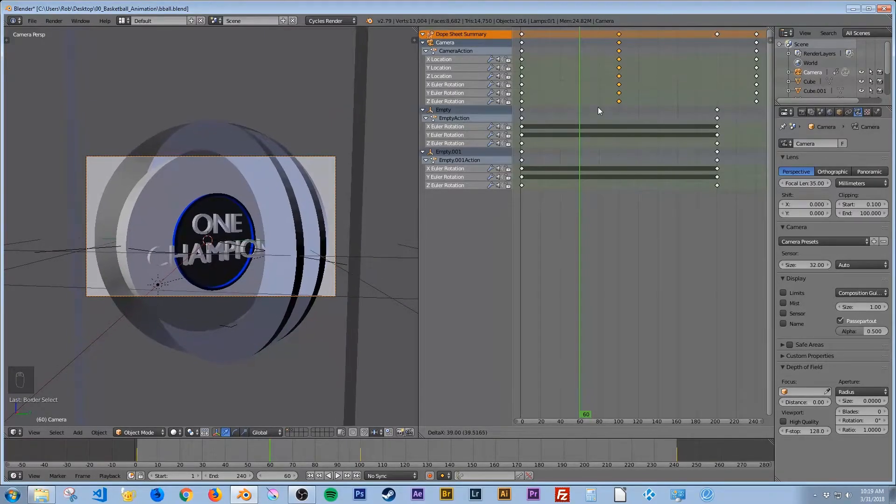
pyautogui.click(598, 108)
# Play back the retimed camera move from the first frame and merge the Dope Sheet area back into one 3D View.
pyautogui.click(310, 475)
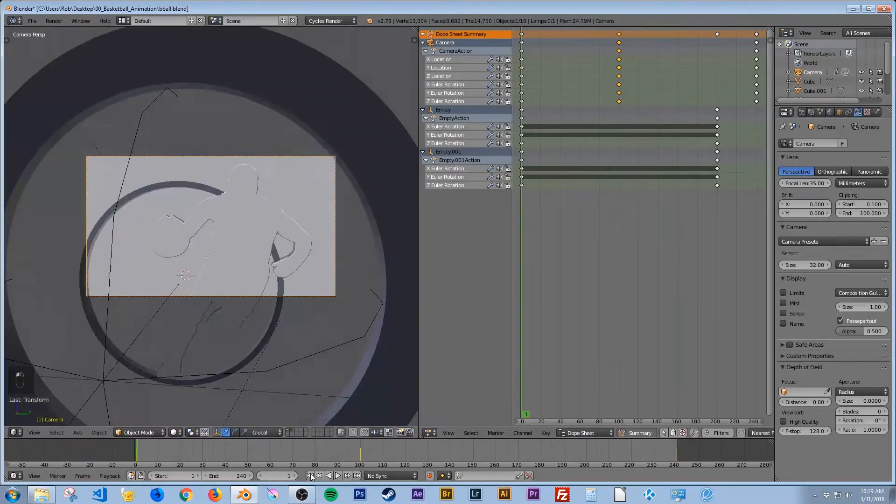
pyautogui.click(339, 476)
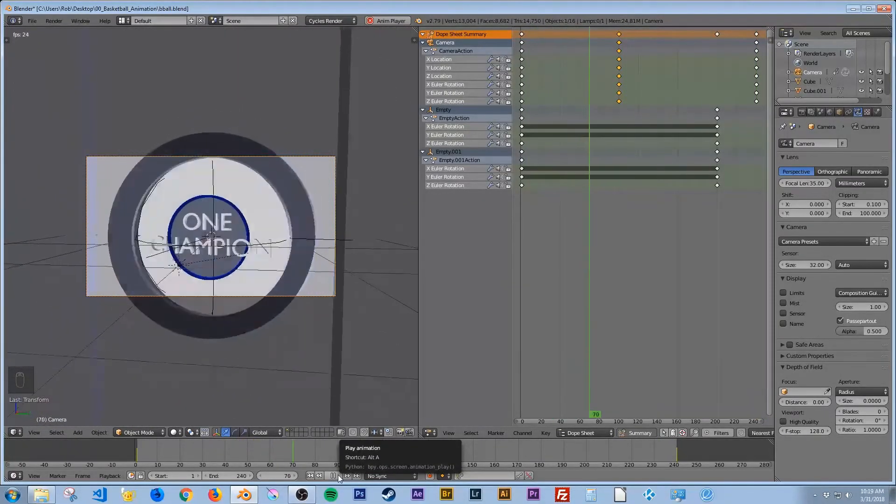
pyautogui.click(338, 475)
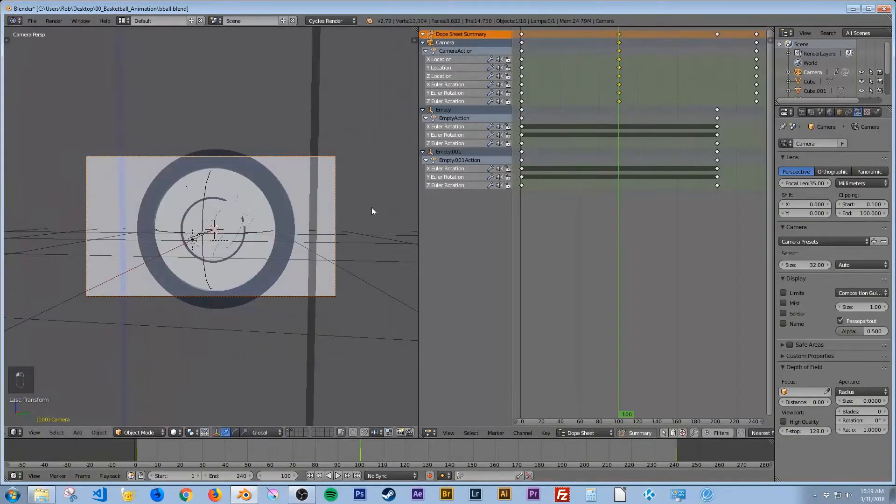
pyautogui.moveTo(415, 29); pyautogui.dragTo(483, 43)
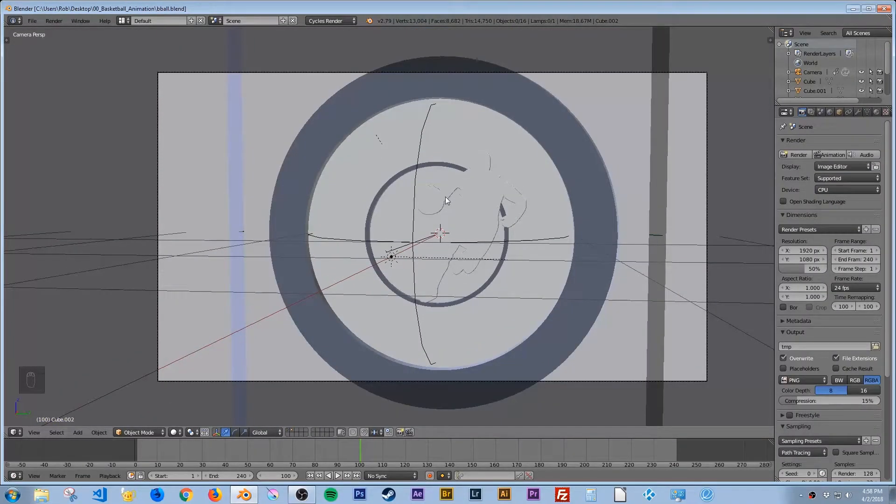
# Set the world background color to an Environment Texture using Barce_Rooftop_C_3k.hdr from the Barcelona_Rooftops folder.
pyautogui.moveTo(438, 208); pyautogui.dragTo(410, 224, button='middle')
pyautogui.scroll(-7, 409, 228)
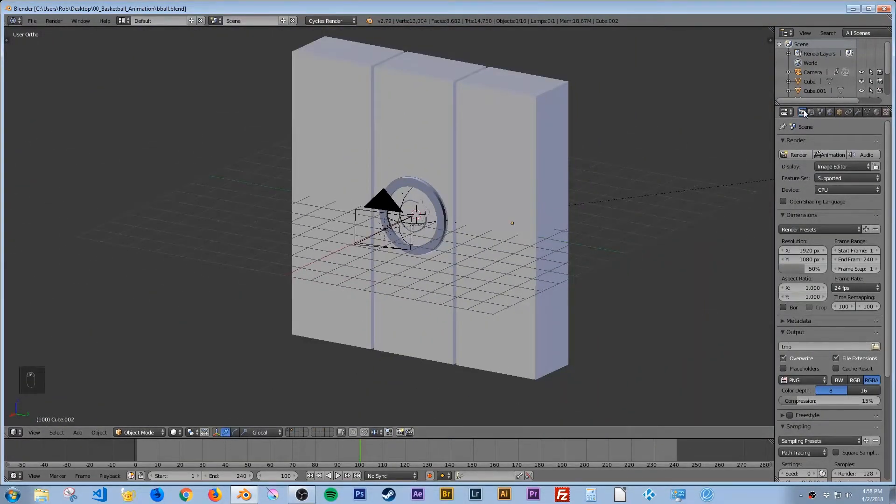
pyautogui.click(829, 113)
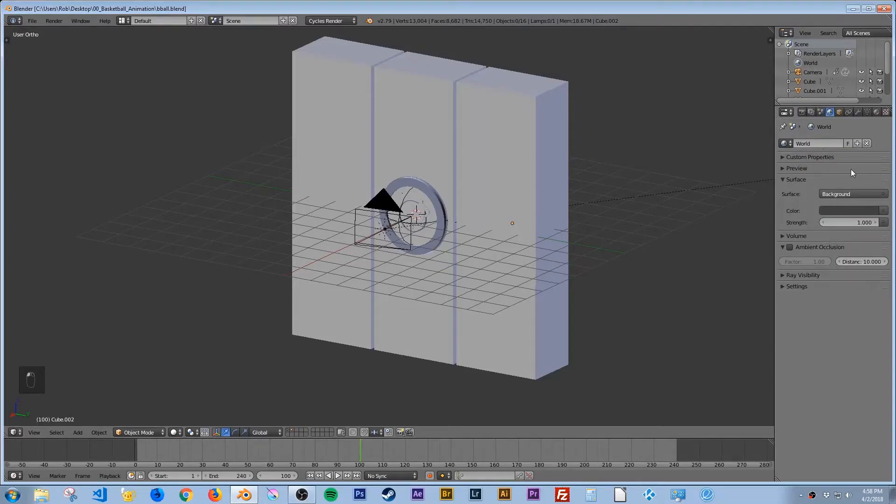
pyautogui.click(885, 213)
pyautogui.click(718, 110)
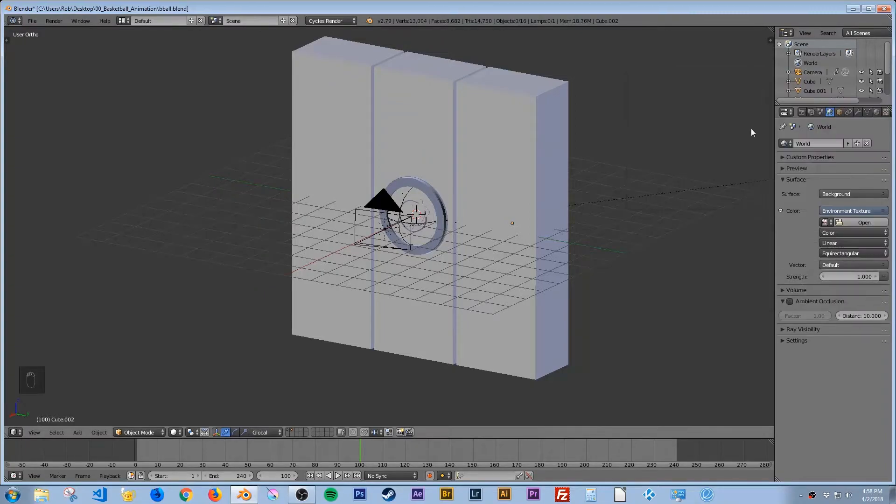
pyautogui.click(857, 222)
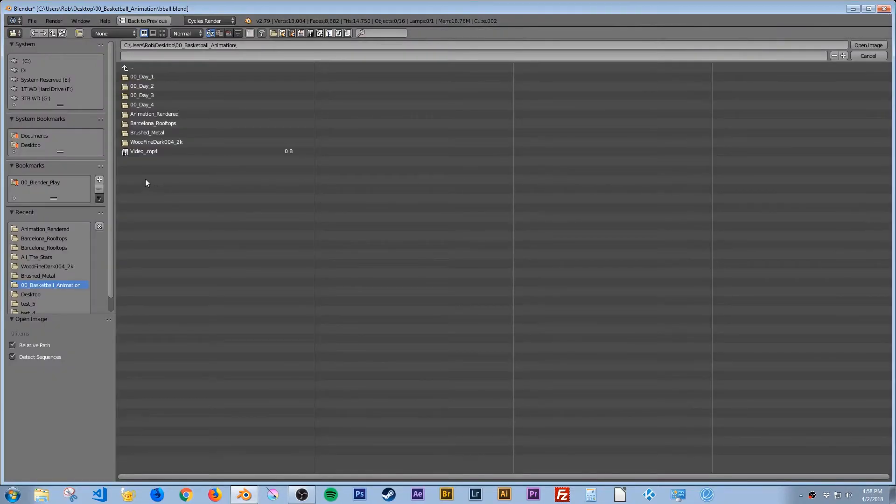
pyautogui.click(180, 123)
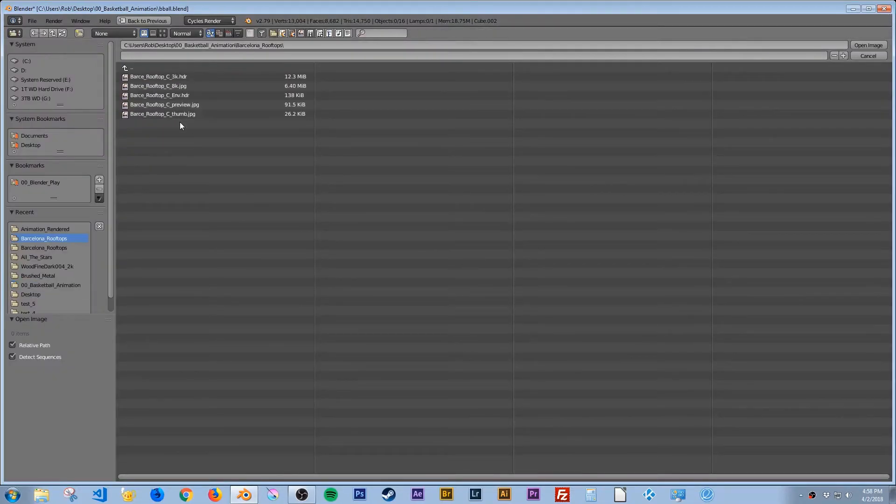
pyautogui.doubleClick(195, 76)
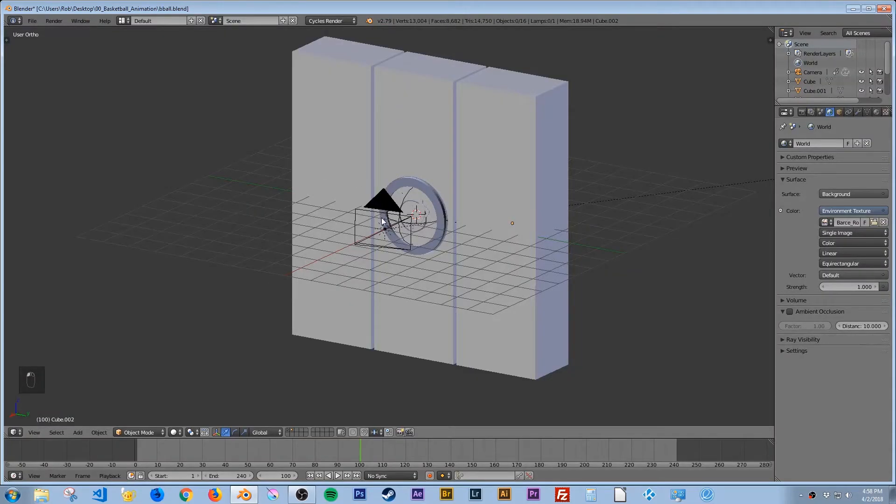
# Preview the rooftop environment in rendered shading with a perspective view, and return to solid shading.
pyautogui.press('KP_5')
pyautogui.hotkey('shift', 'z')
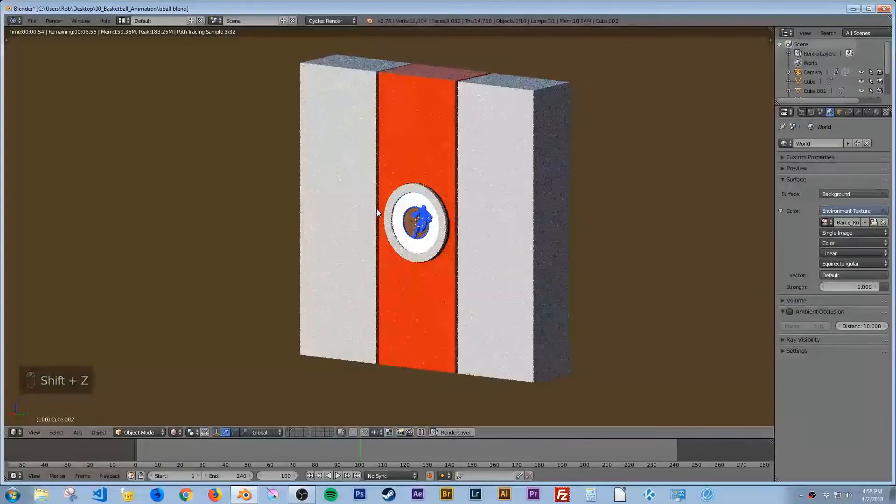
pyautogui.press('KP_5')
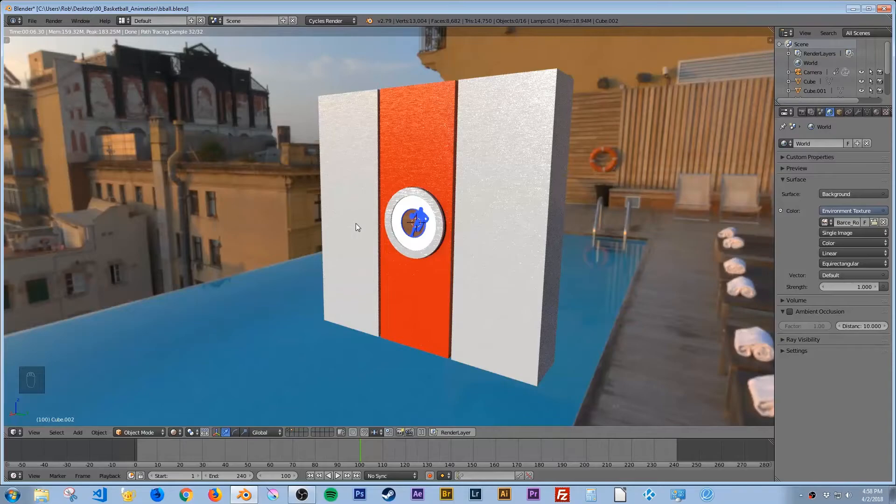
pyautogui.hotkey('shift', 'z')
# Add a plane and scale it up until it extends well beyond the three wall panels on all sides.
pyautogui.moveTo(355, 223); pyautogui.dragTo(414, 245, button='middle')
pyautogui.scroll(-5, 409, 203)
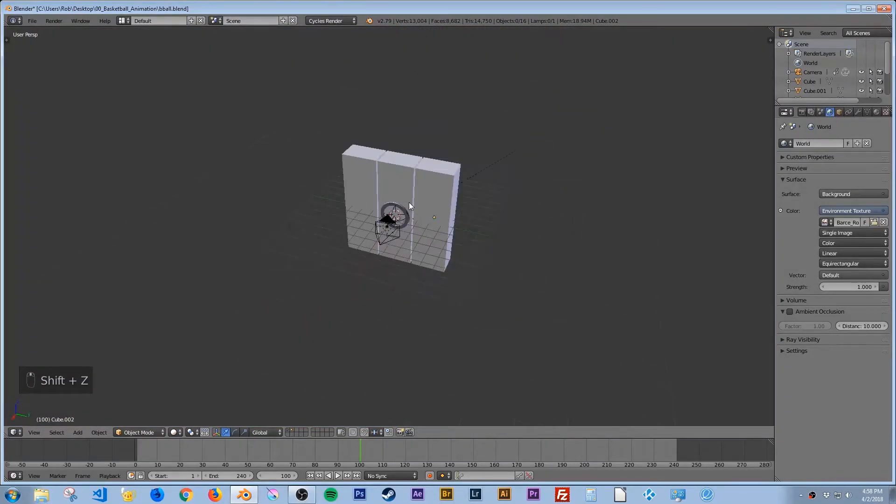
pyautogui.hotkey('shift', 'a')
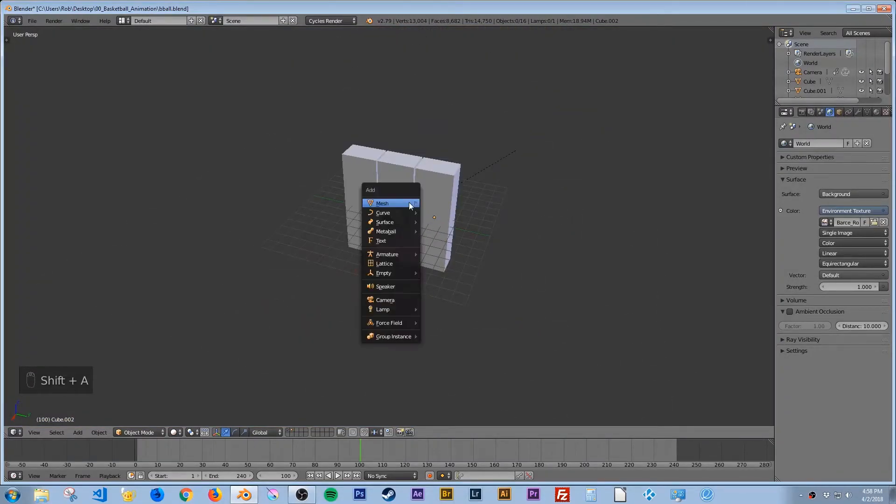
pyautogui.click(431, 203)
pyautogui.scroll(3, 431, 223)
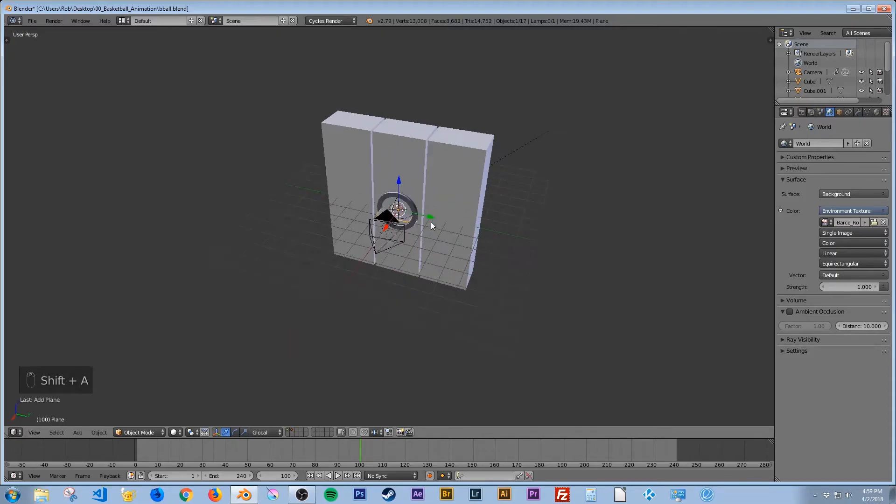
pyautogui.press('s')
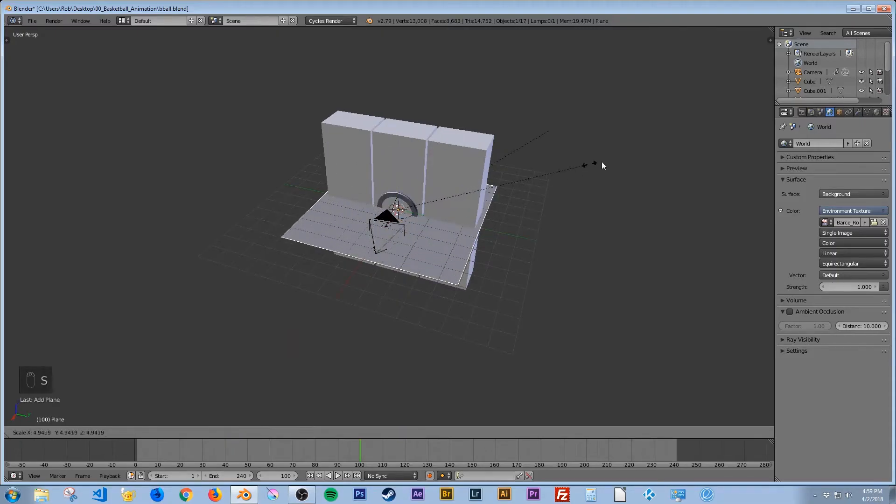
pyautogui.click(344, 150)
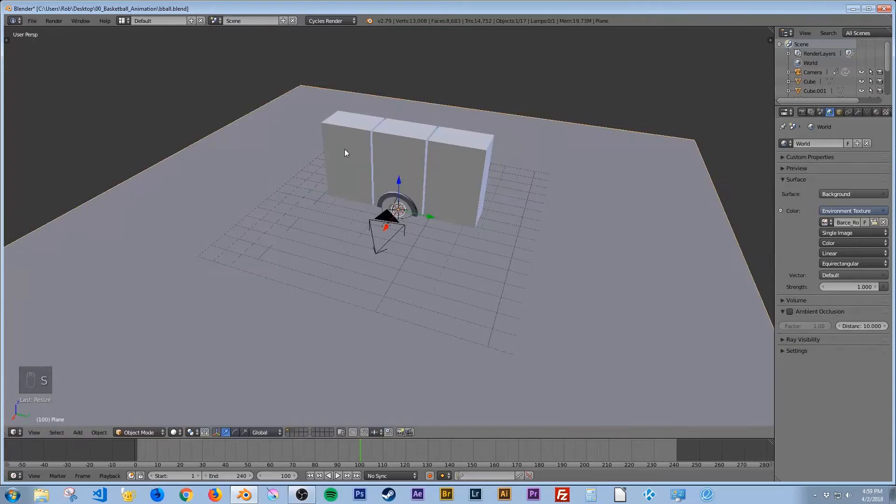
# Rotate the large plane 90 degrees about the Y axis so that it stands upright.
pyautogui.press('r')
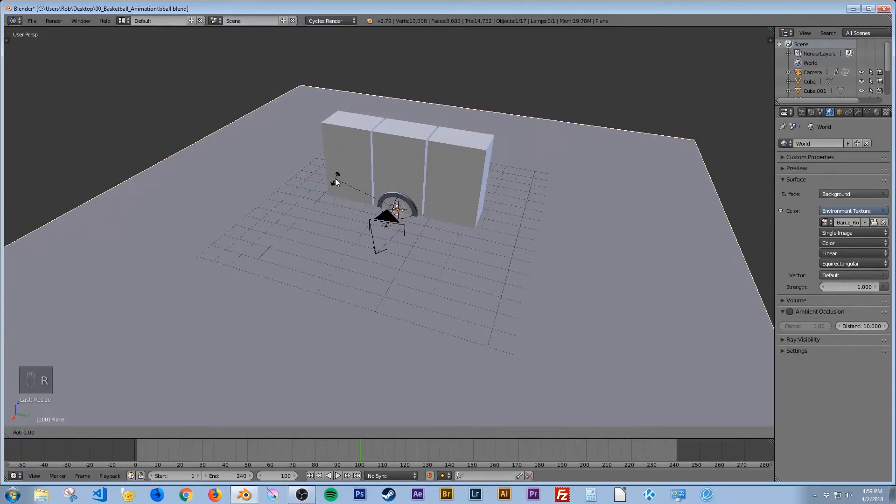
pyautogui.press('y')
pyautogui.write('90')
pyautogui.press('Return')
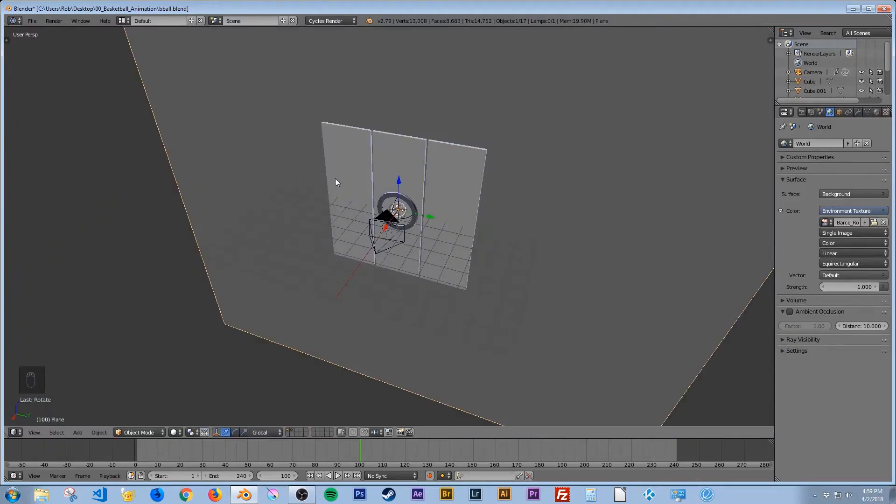
# Move the upright plane along the X axis until it stands well behind the three wall panels.
pyautogui.scroll(-5, 326, 186)
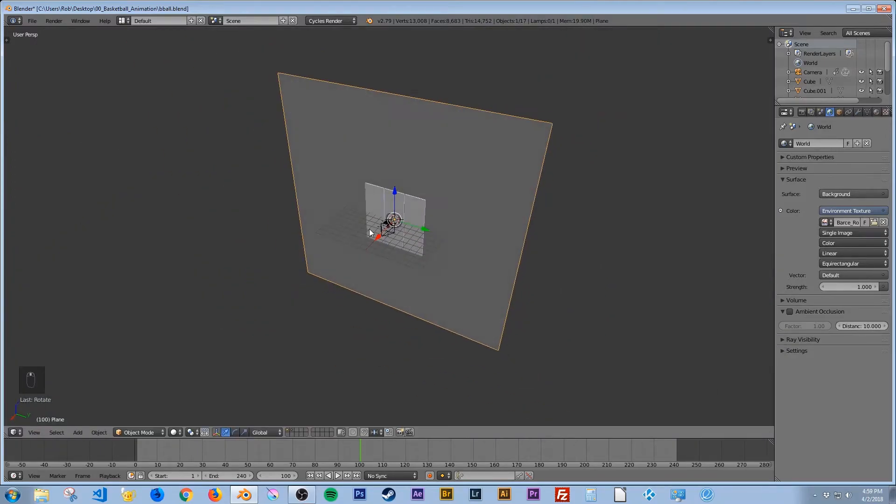
pyautogui.press('g')
pyautogui.press('x')
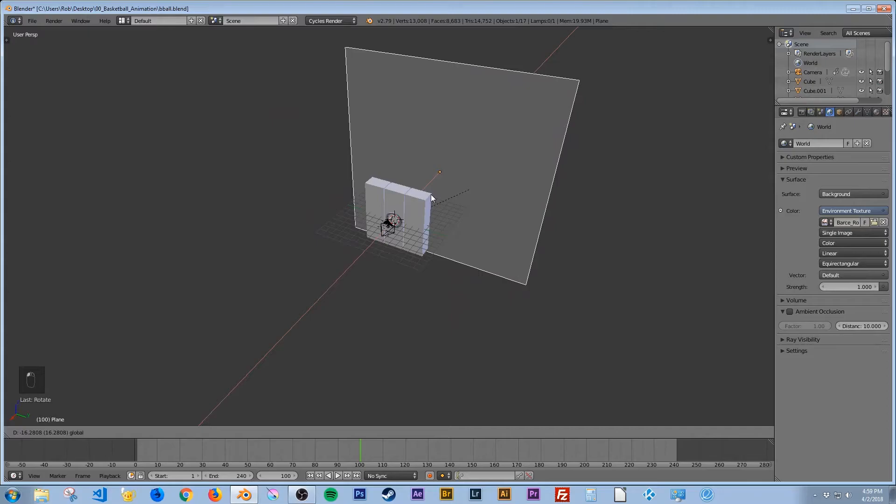
pyautogui.click(439, 192)
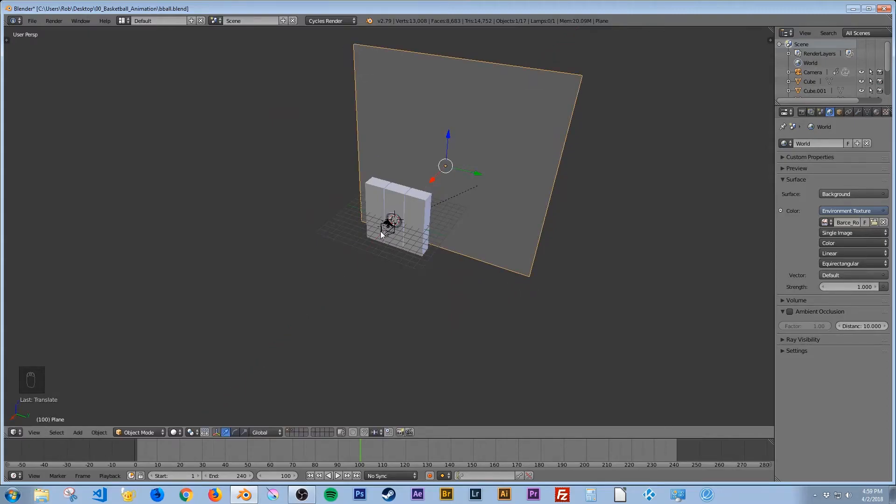
pyautogui.scroll(2, 383, 232)
pyautogui.keyDown('shift'); pyautogui.moveTo(400, 241); pyautogui.dragTo(351, 307, button='middle'); pyautogui.keyUp('shift')
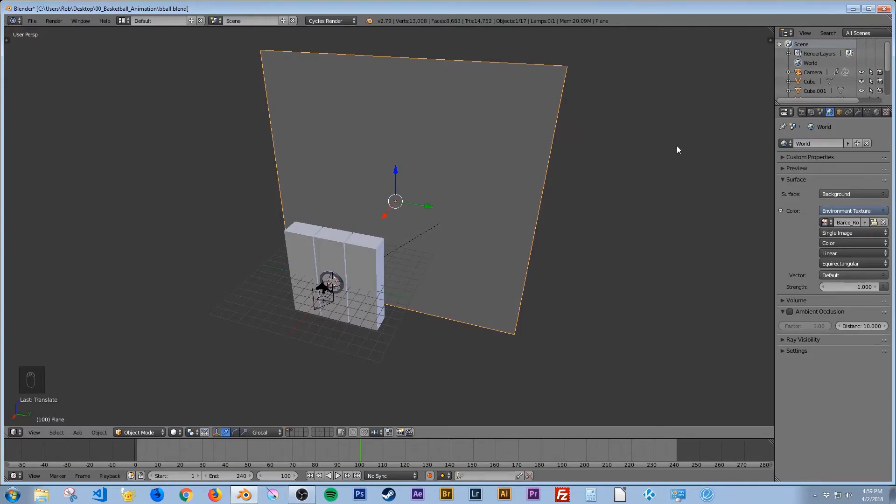
# Give the backdrop plane a new Principled BSDF material with a saturated blue base color and a roughness of 1.000.
pyautogui.click(876, 112)
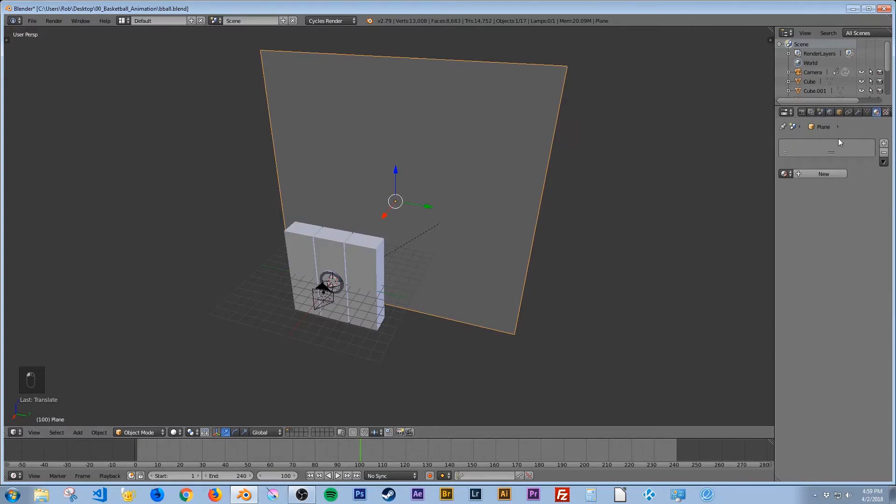
pyautogui.click(808, 174)
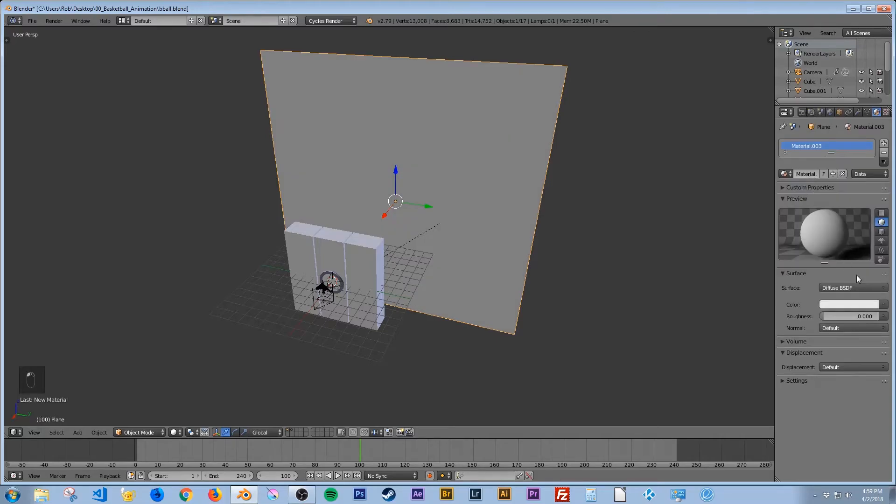
pyautogui.click(861, 287)
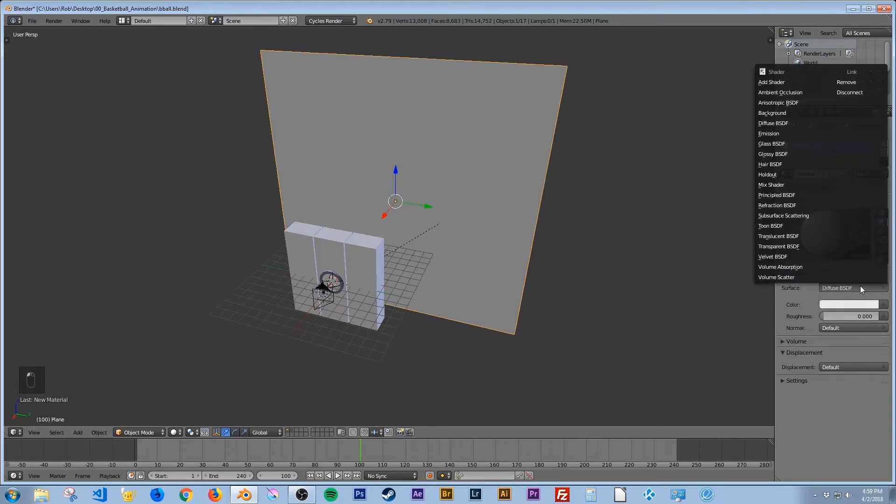
pyautogui.click(774, 196)
pyautogui.click(848, 316)
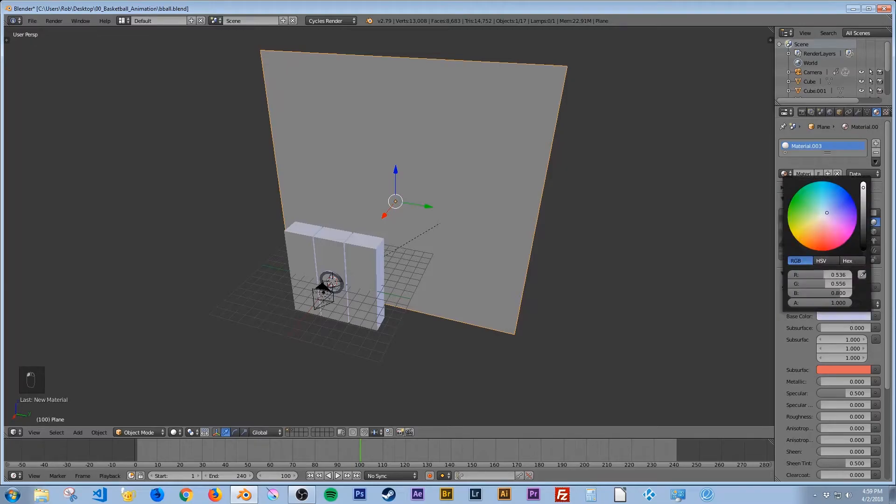
pyautogui.click(854, 202)
pyautogui.moveTo(832, 417); pyautogui.dragTo(871, 417)
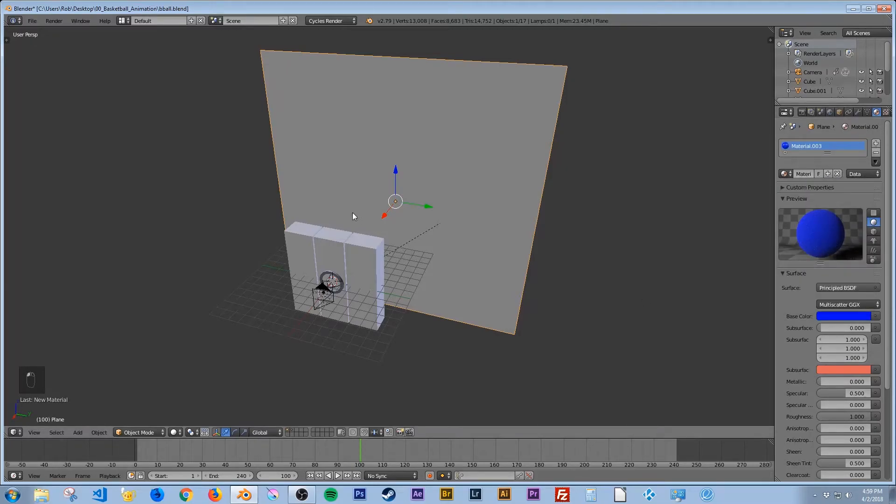
# Preview frame 50 through the camera in rendered shading, return to solid shading and go back to frame 1.
pyautogui.press('KP_0')
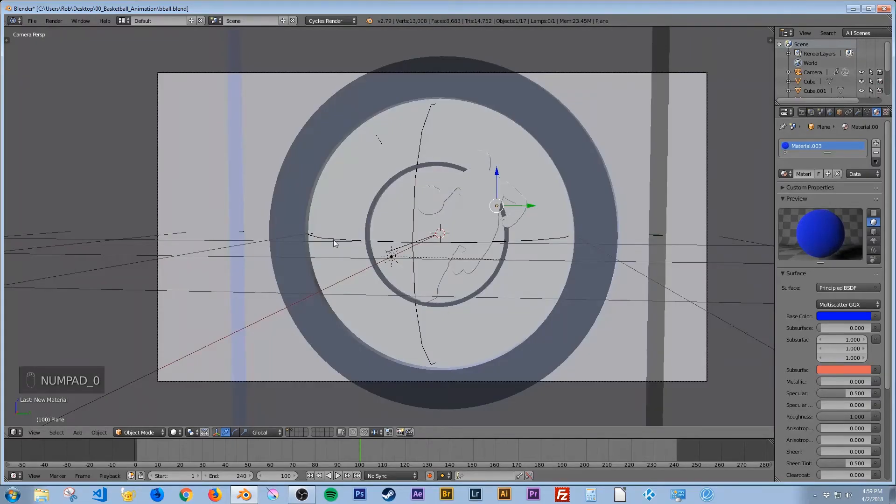
pyautogui.moveTo(267, 453); pyautogui.dragTo(248, 453)
pyautogui.hotkey('shift', 'z')
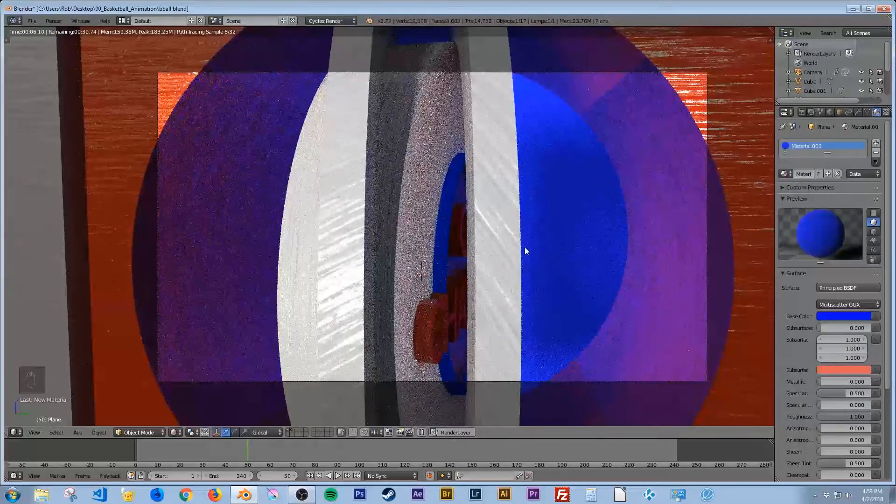
pyautogui.hotkey('shift', 'z')
pyautogui.scroll(-2, 474, 241)
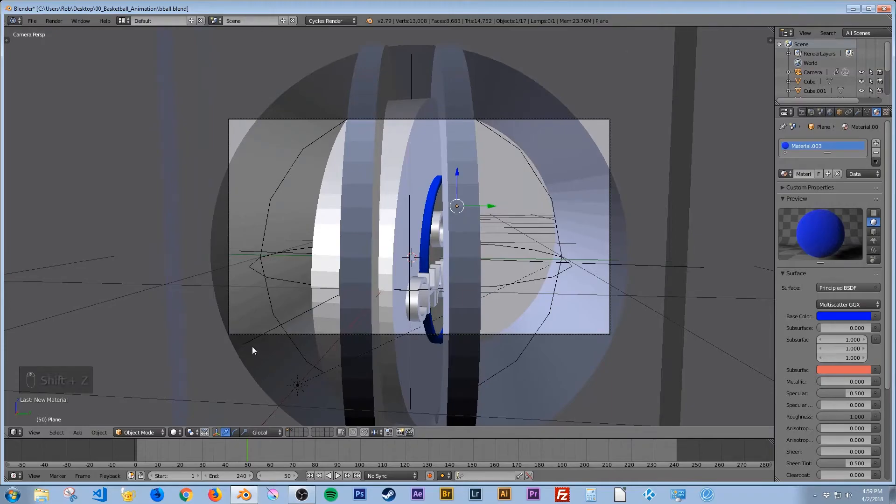
pyautogui.click(310, 475)
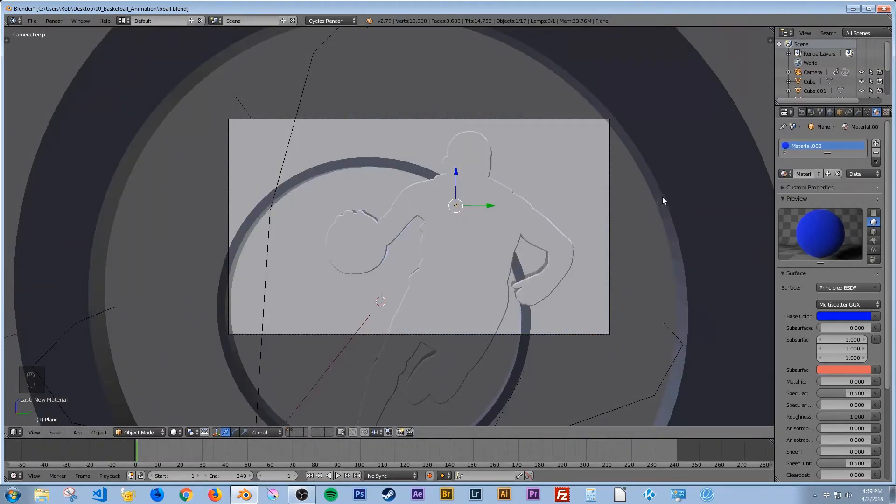
# Set the render resolution scale to 100% and the render device to GPU Compute.
pyautogui.click(802, 112)
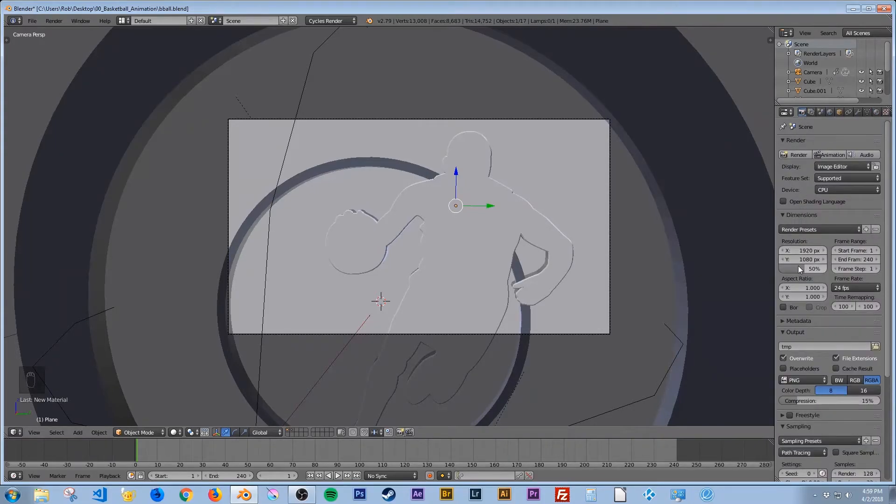
pyautogui.moveTo(811, 268); pyautogui.dragTo(835, 269)
pyautogui.click(837, 190)
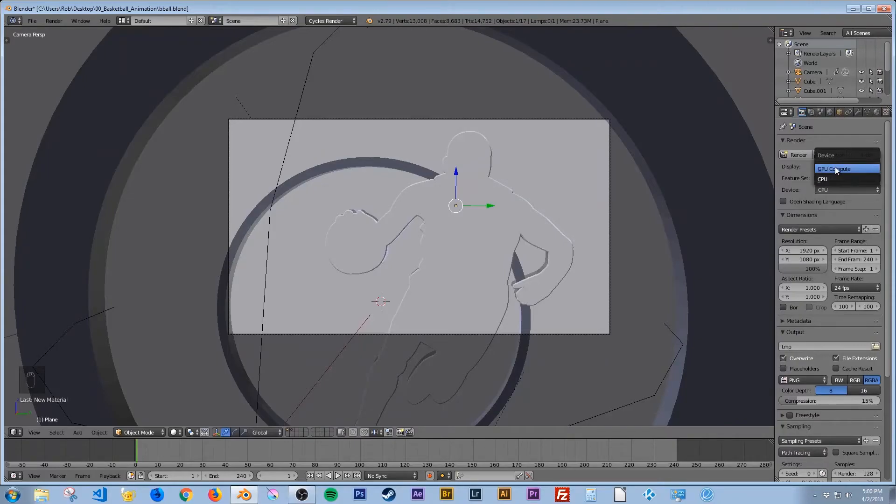
pyautogui.click(827, 184)
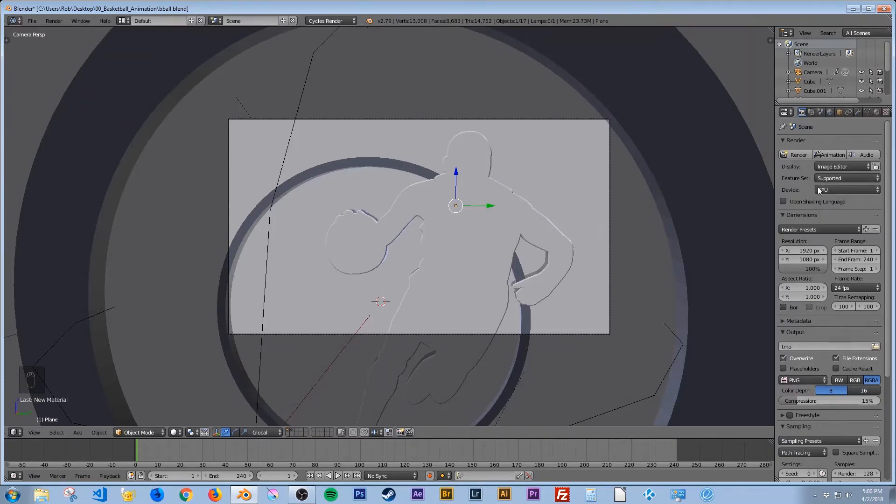
pyautogui.scroll(-3, 827, 315)
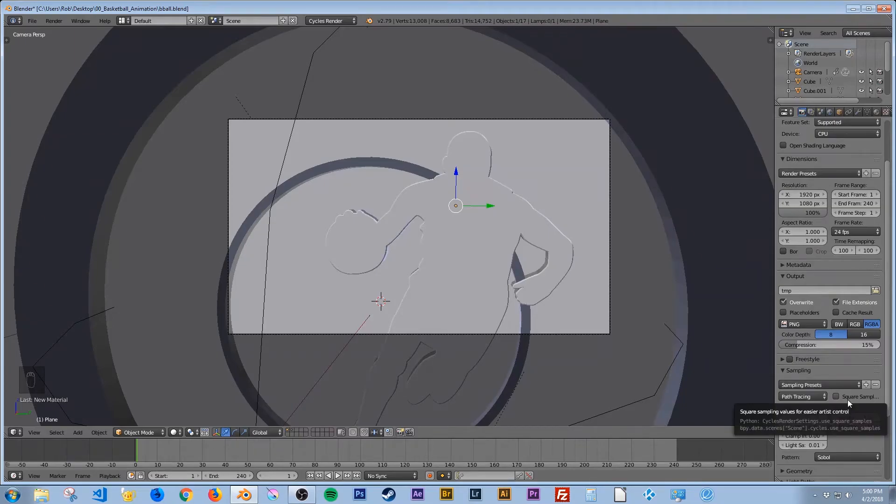
pyautogui.click(831, 133)
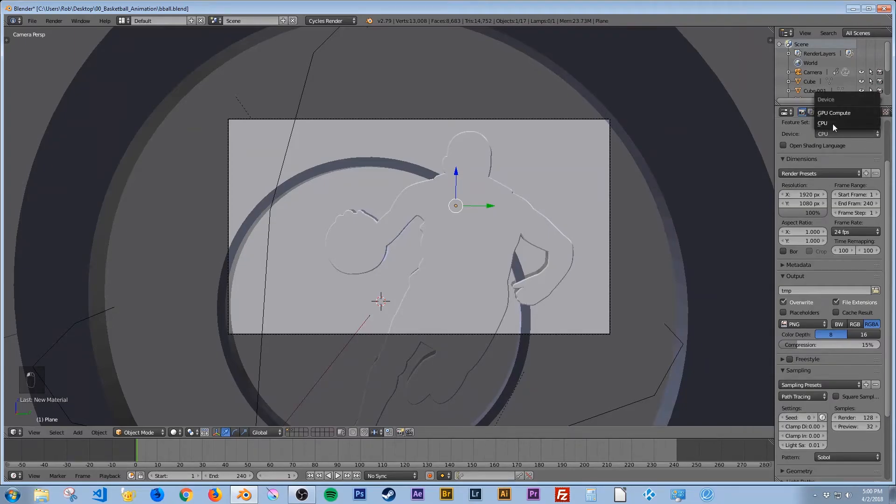
pyautogui.click(833, 113)
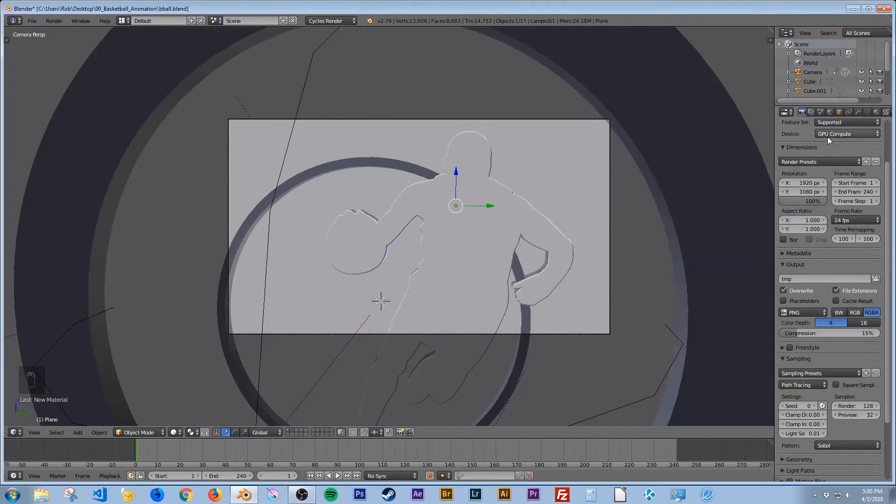
# Set the number of render samples to 400.
pyautogui.click(848, 406)
pyautogui.write('400')
pyautogui.press('Return')
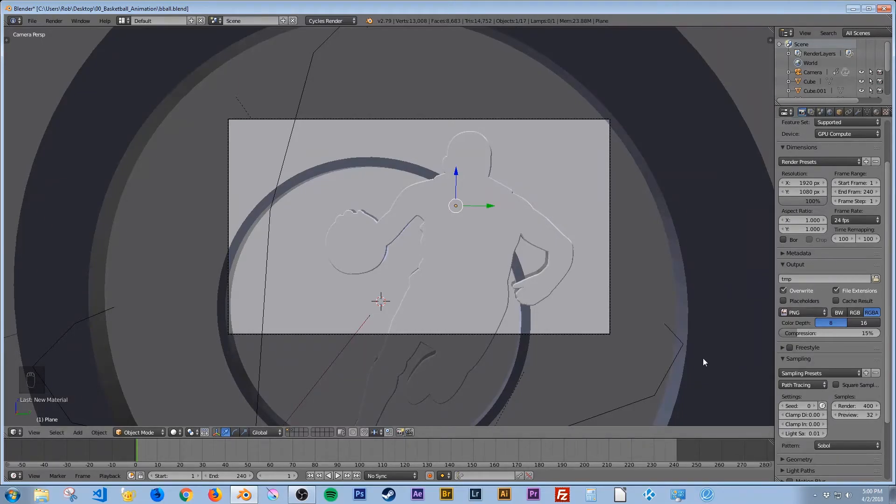
# Test-render frame 1, stop the render partway, and check the render layer's Denoising setting.
pyautogui.press('F12')
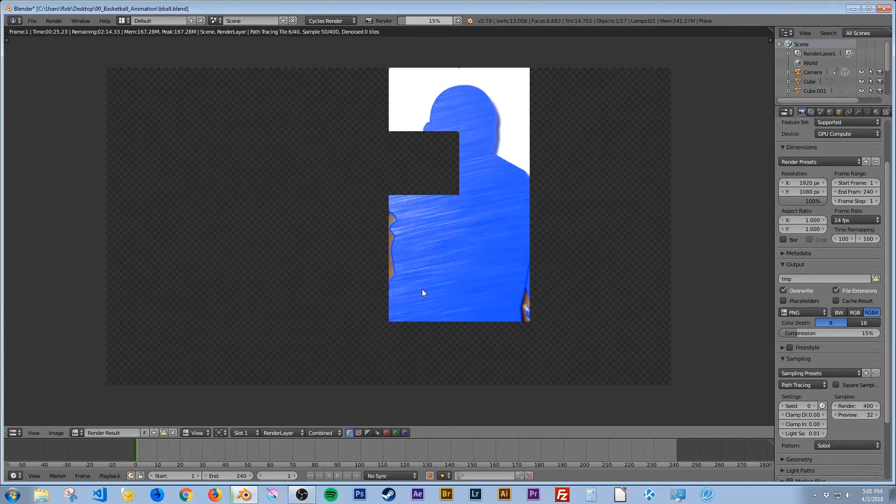
pyautogui.press('Escape')
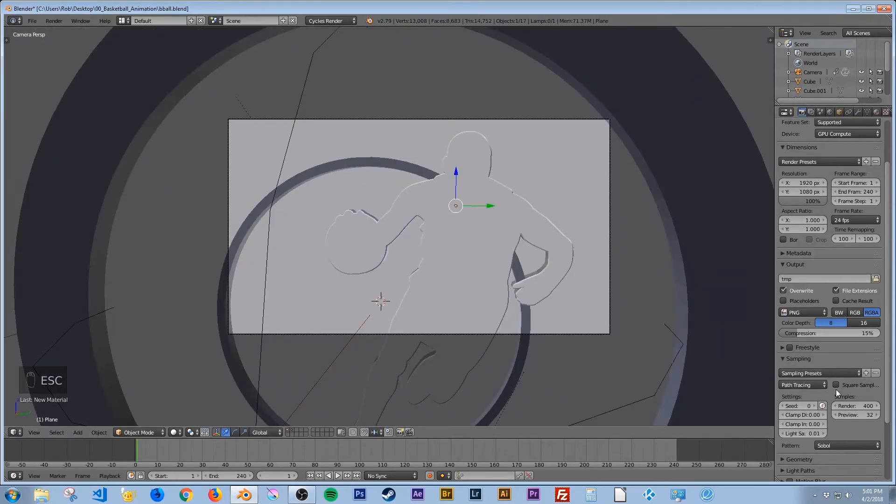
pyautogui.scroll(3, 837, 389)
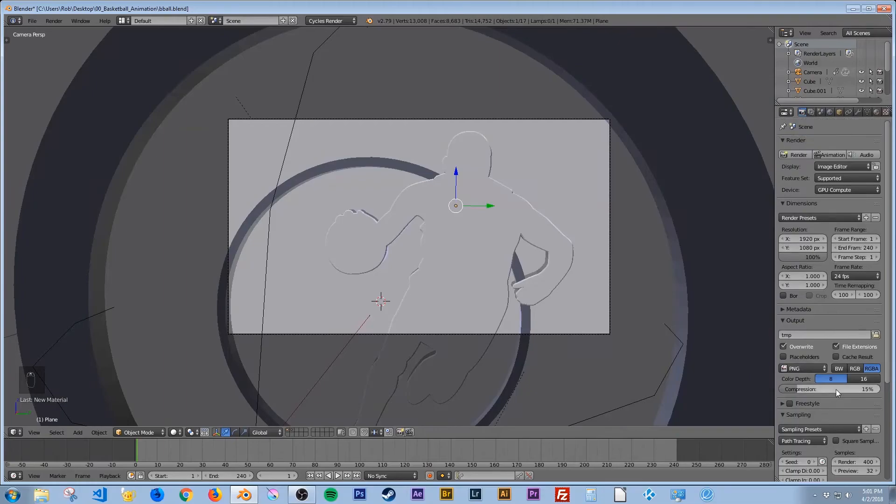
pyautogui.click(811, 113)
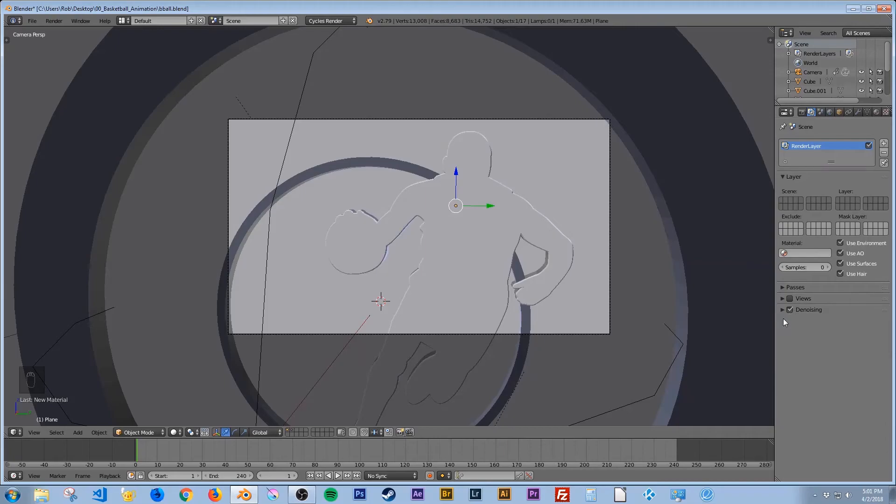
pyautogui.click(802, 112)
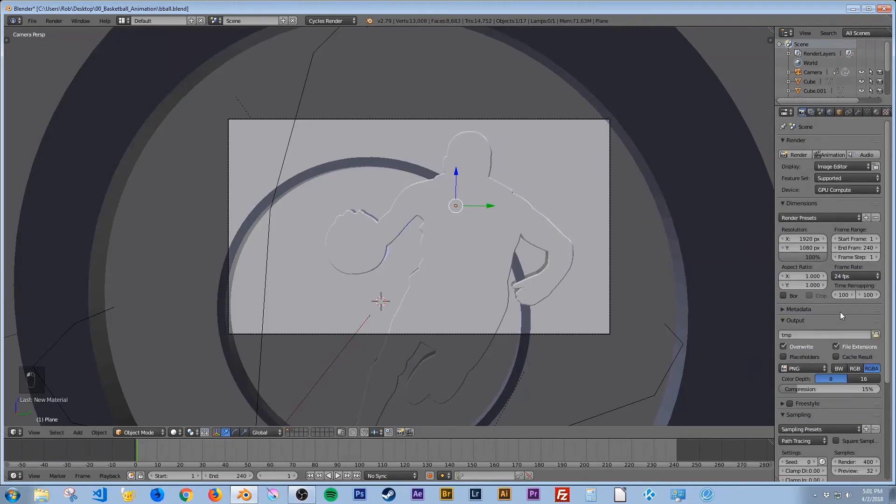
# Create a folder named render inside 00_Basketball_Animation for the render output and open it.
pyautogui.scroll(-3, 840, 312)
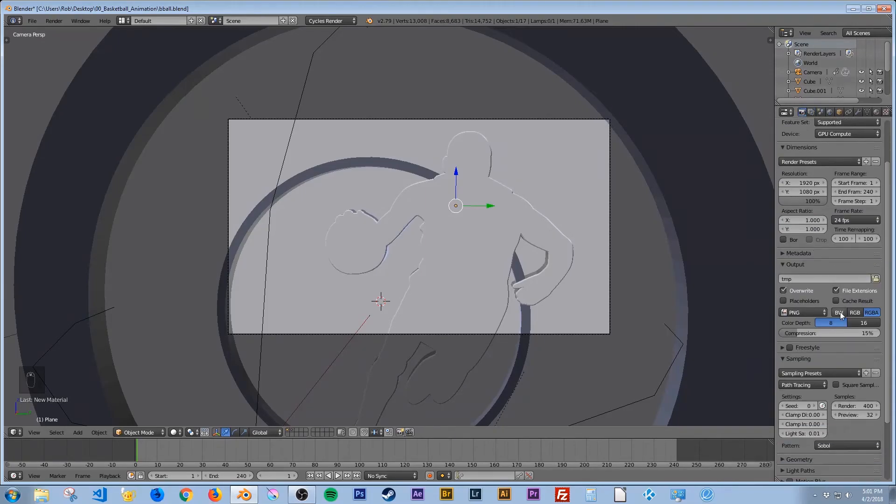
pyautogui.click(876, 279)
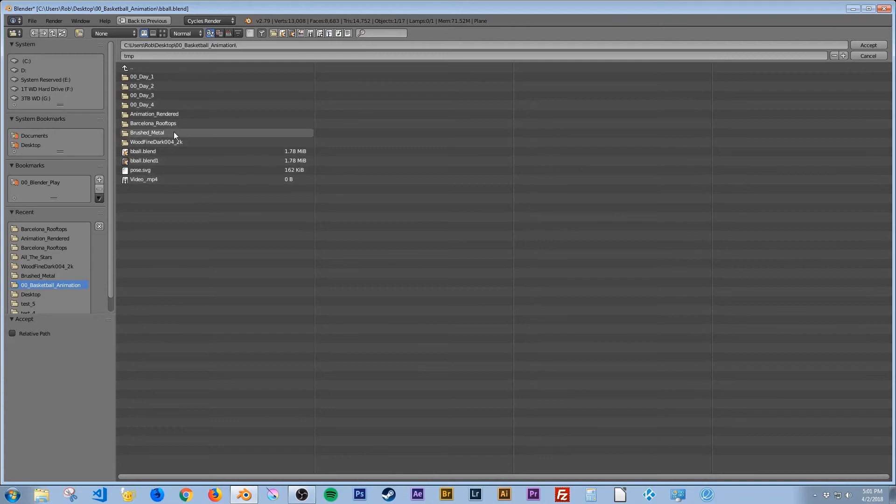
pyautogui.click(79, 33)
pyautogui.write('render')
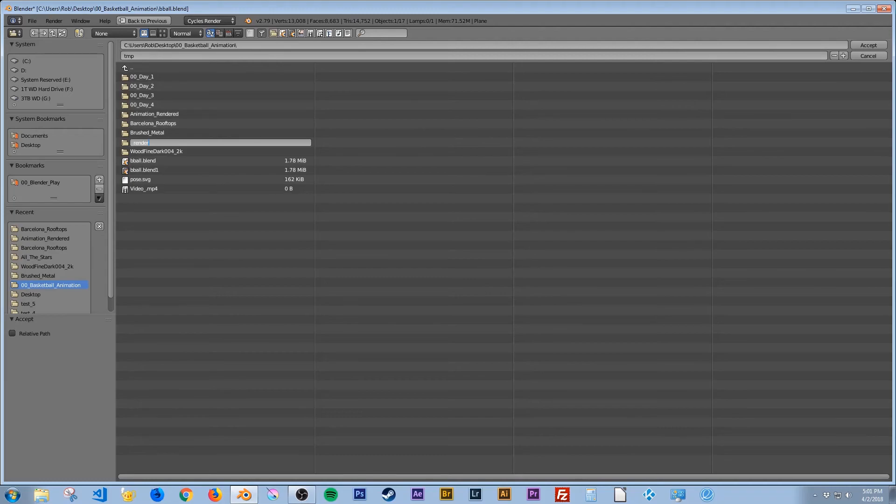
pyautogui.press('Return')
pyautogui.click(152, 141)
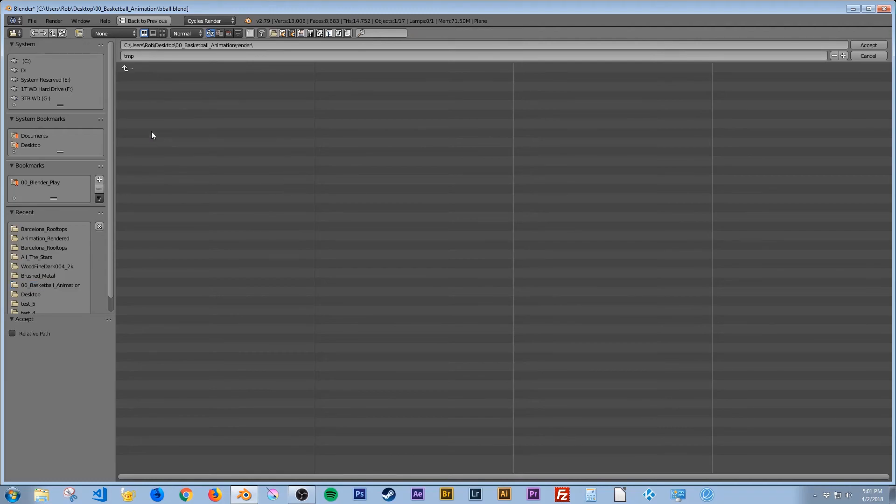
# Name the output files animation_ and accept the render folder as the output path.
pyautogui.click(165, 55)
pyautogui.write('animation')
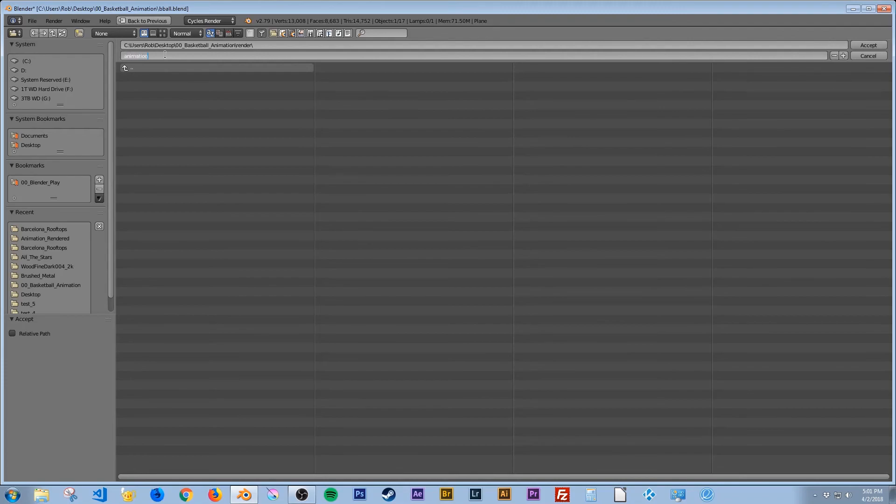
pyautogui.write('_')
pyautogui.press('Return')
pyautogui.press('Return')
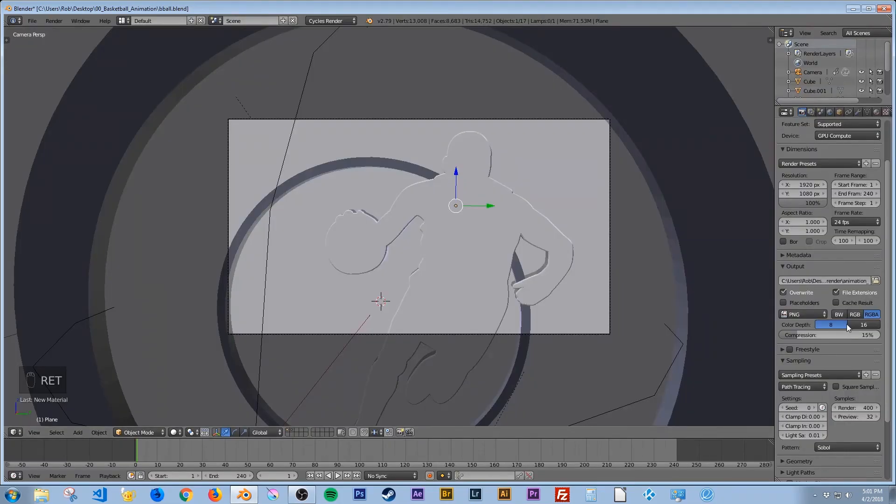
# Start rendering the full animation from frame 1 to 240.
pyautogui.scroll(2, 850, 328)
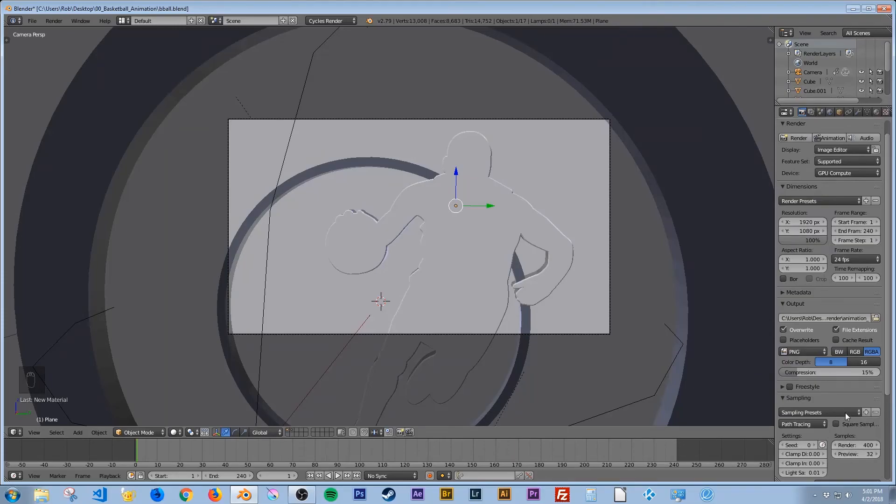
pyautogui.scroll(1, 842, 396)
pyautogui.click(826, 155)
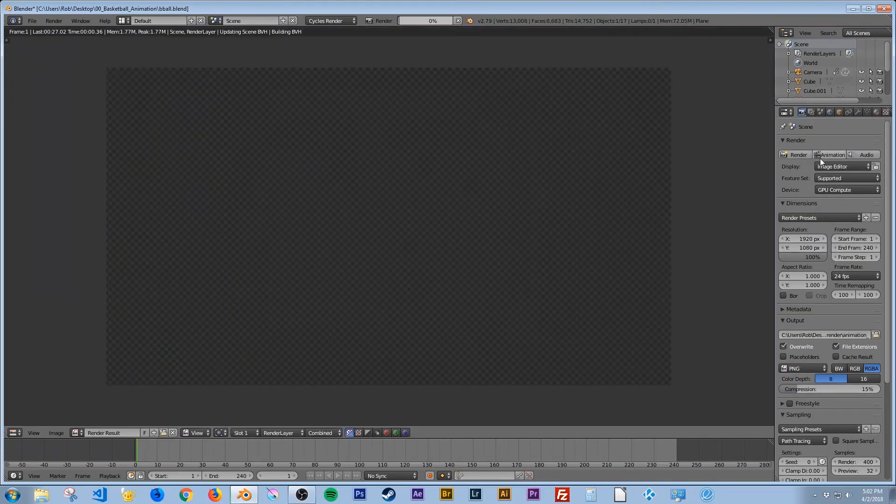